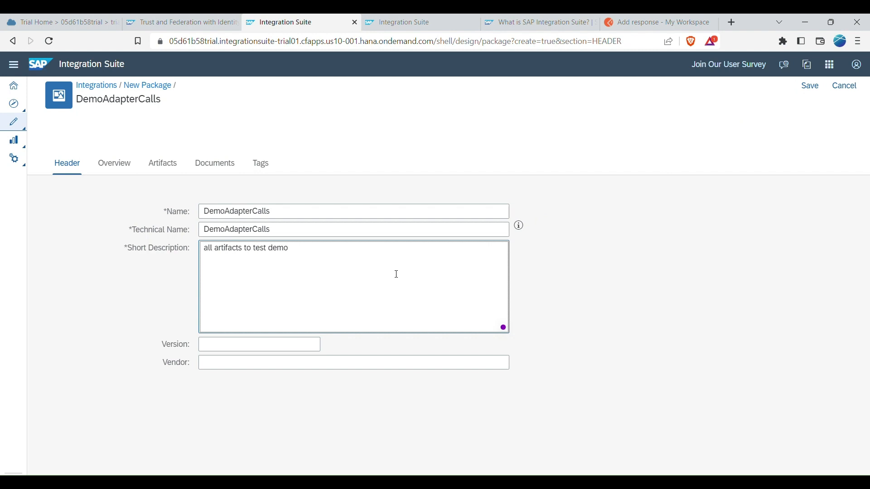
# Step: Complete the package's short description as "all artifacts to test demo adapter services" and save the package
pyautogui.write('adapter services')
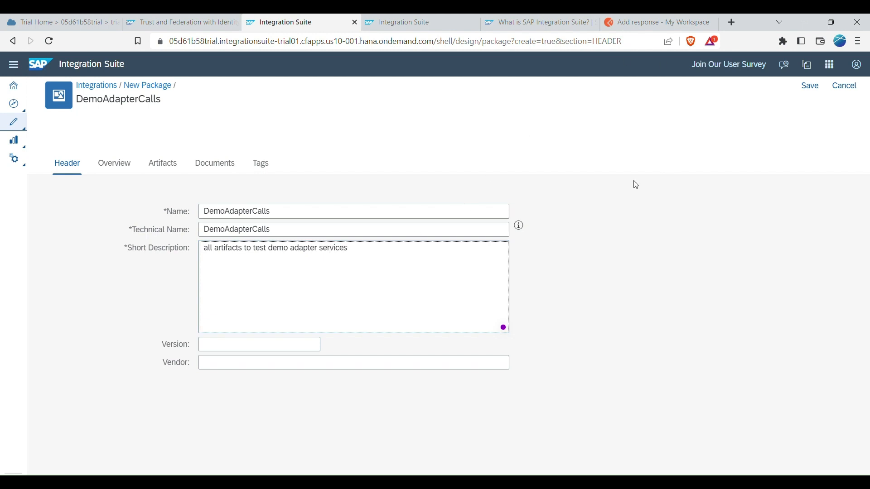
pyautogui.click(813, 91)
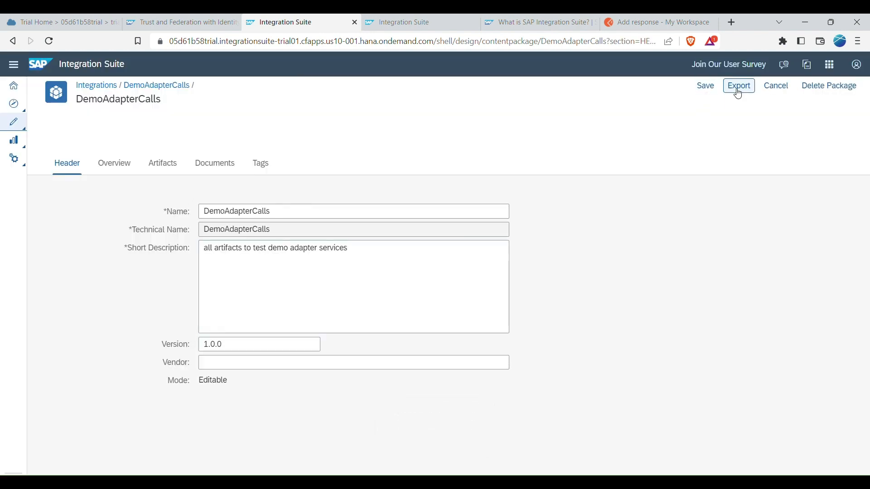
# Step: Add an integration flow named "Soap Demo" to the DemoAdapterCalls package's artifacts
pyautogui.click(176, 164)
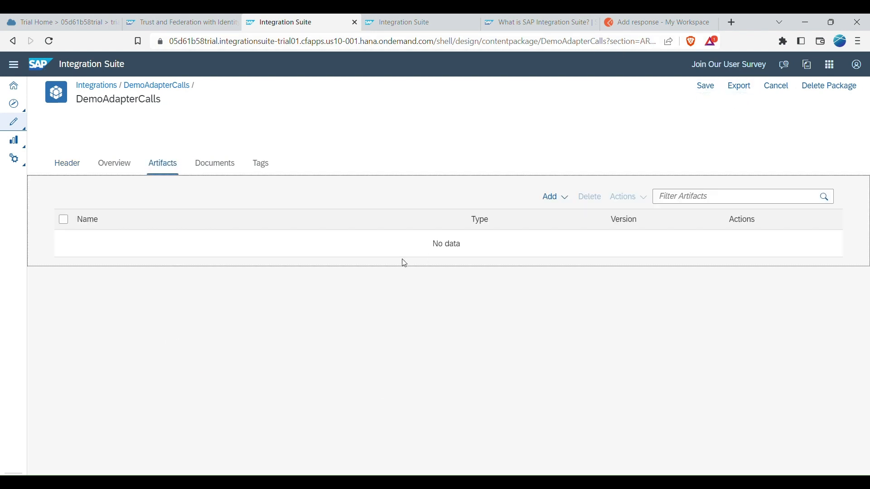
pyautogui.click(559, 204)
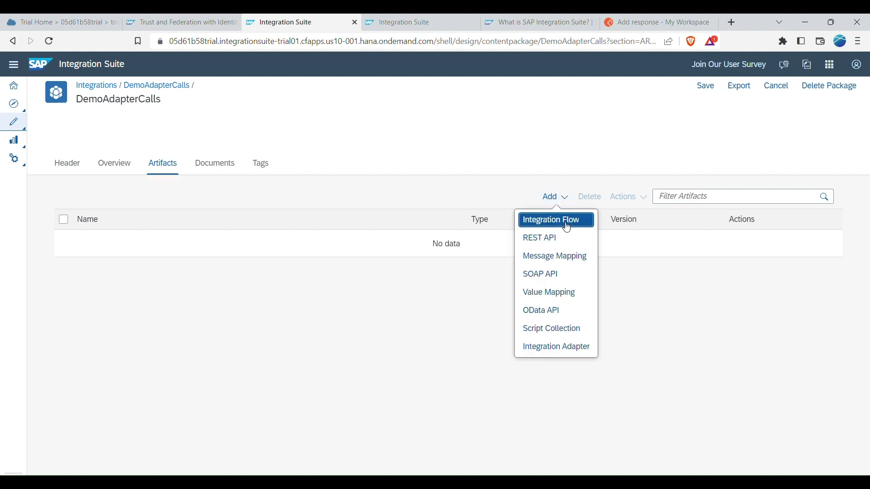
pyautogui.click(567, 227)
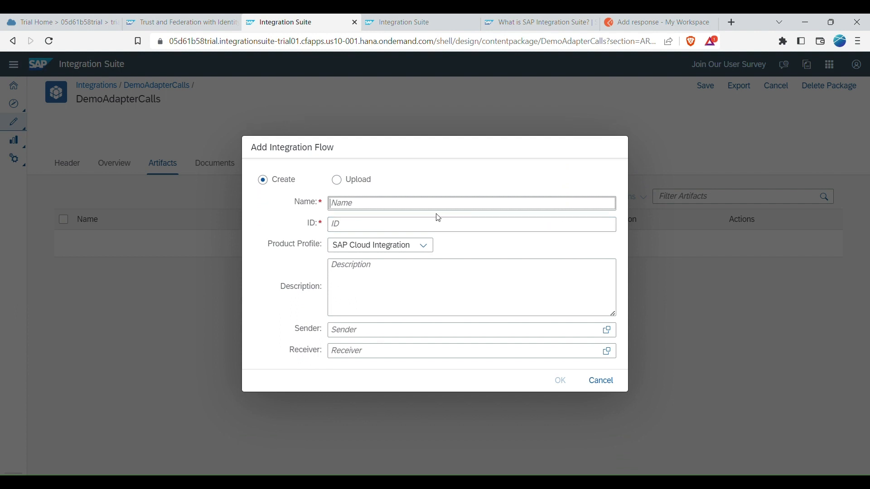
pyautogui.write('Soap Demo')
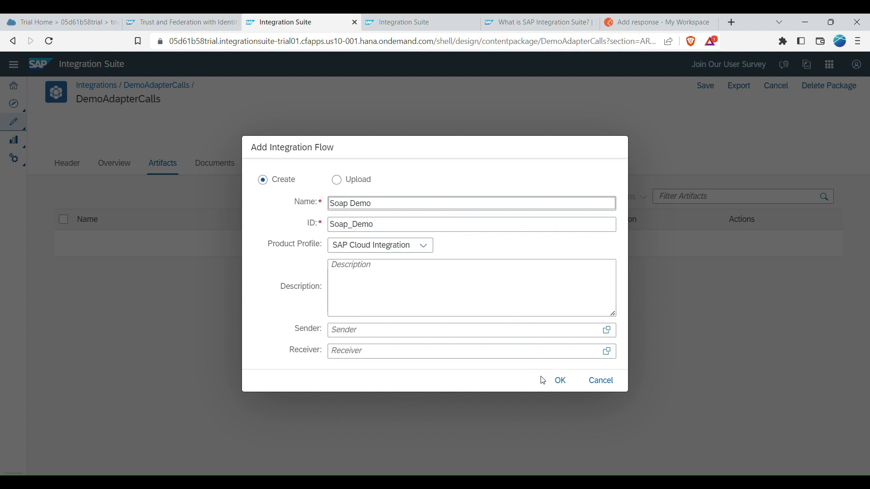
pyautogui.click(559, 382)
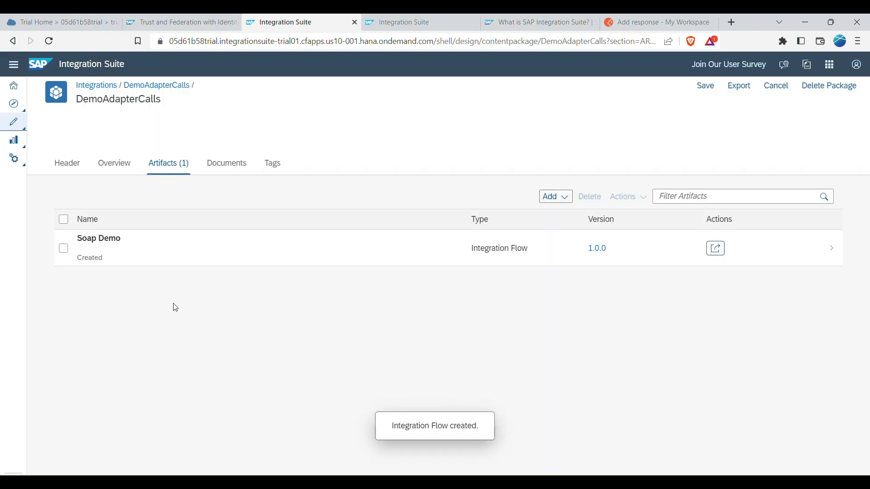
# Step: Open the Soap Demo integration flow for editing and select its Sender
pyautogui.click(108, 239)
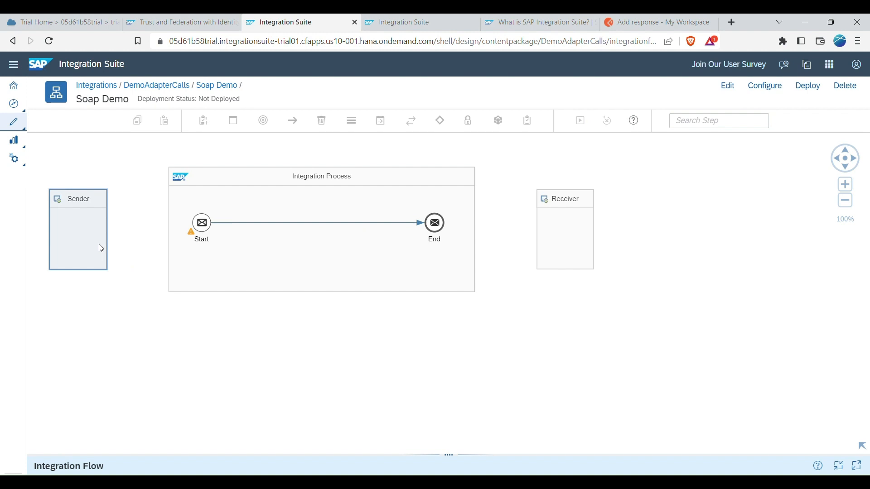
pyautogui.click(82, 236)
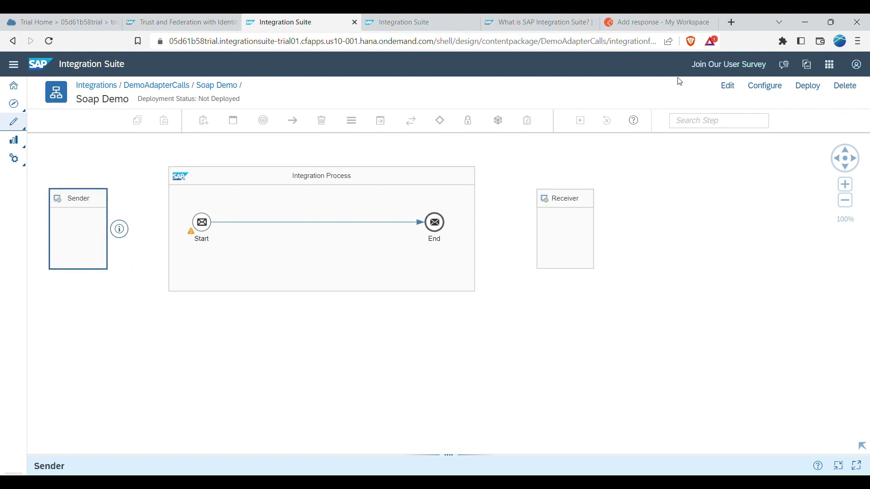
pyautogui.click(727, 86)
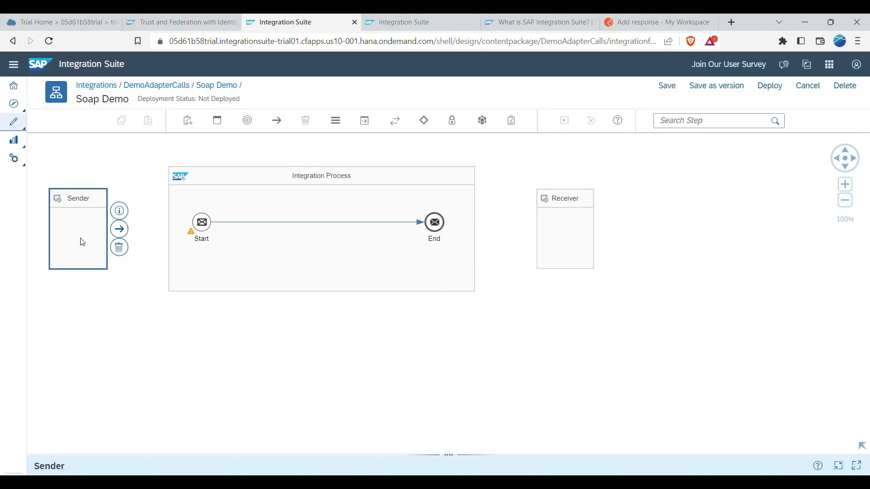
# Step: Connect the Sender to the Start event with a SOAP adapter using the SOAP 1.x message protocol
pyautogui.moveTo(119, 229); pyautogui.dragTo(197, 221)
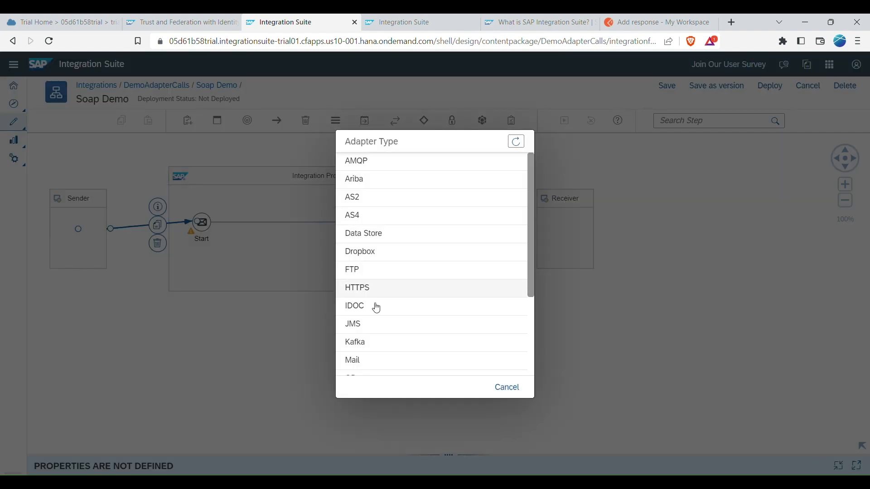
pyautogui.scroll(-3, 376, 312)
pyautogui.click(365, 331)
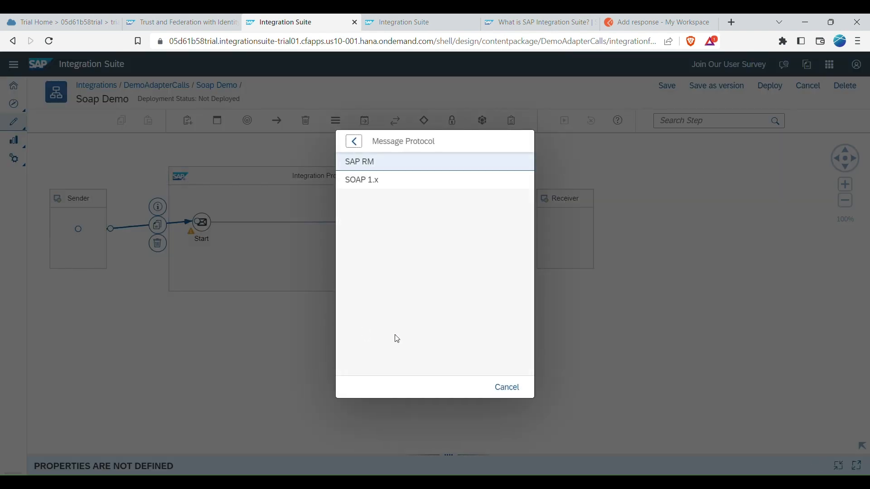
pyautogui.click(377, 181)
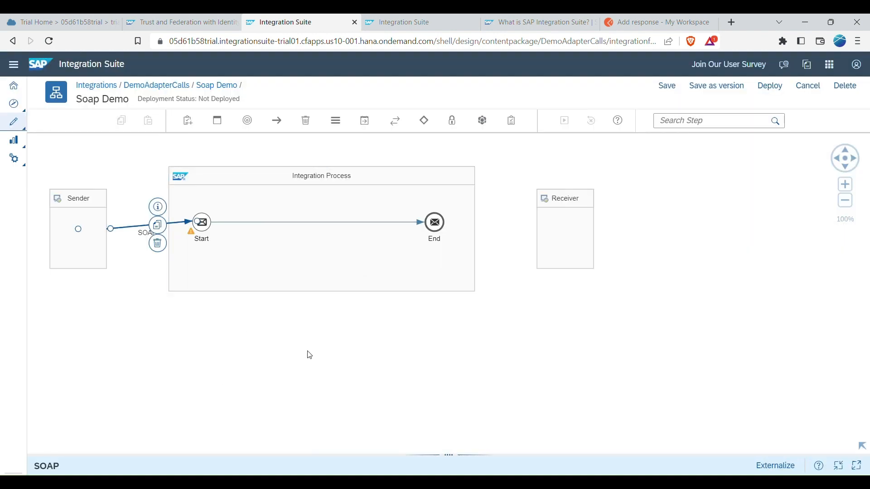
# Step: Connect the End event to the Receiver with a SOAP adapter using the SOAP 1.x message protocol
pyautogui.click(442, 226)
pyautogui.moveTo(456, 207); pyautogui.dragTo(553, 227)
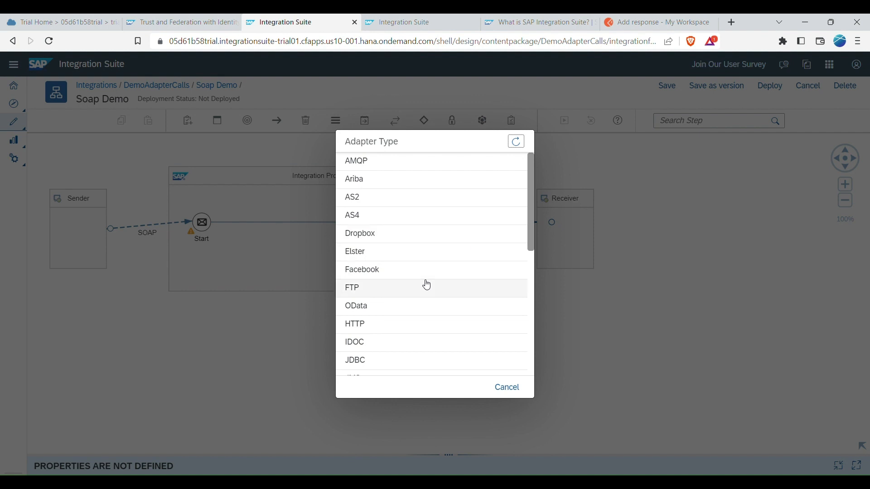
pyautogui.scroll(-5, 408, 290)
pyautogui.click(371, 297)
pyautogui.click(438, 180)
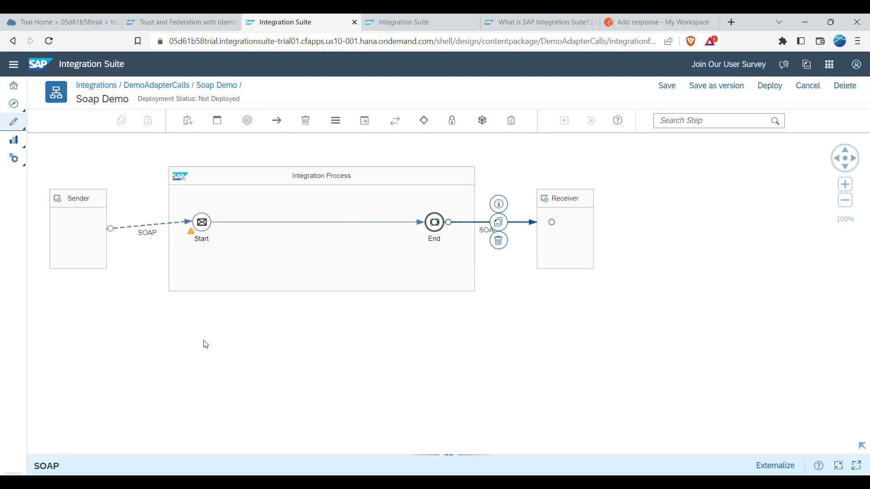
# Step: Set the connection address of the sender SOAP channel to /test/addservice
pyautogui.moveTo(219, 455); pyautogui.dragTo(254, 309)
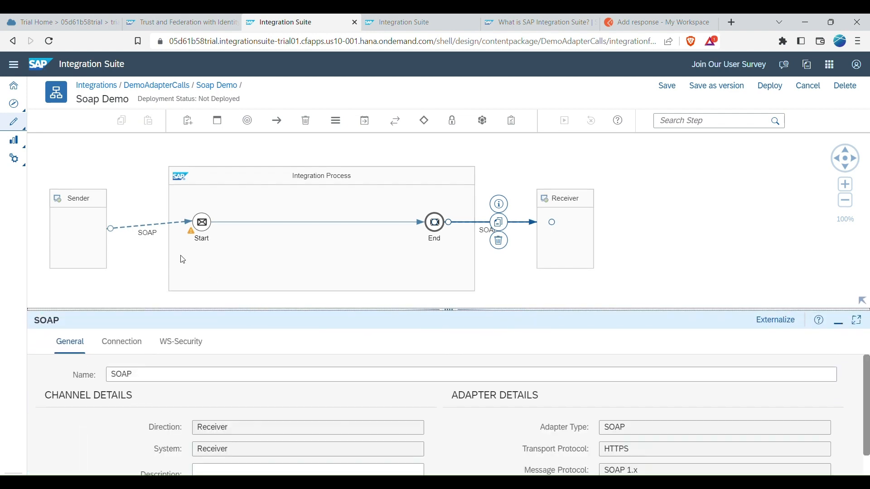
pyautogui.click(160, 229)
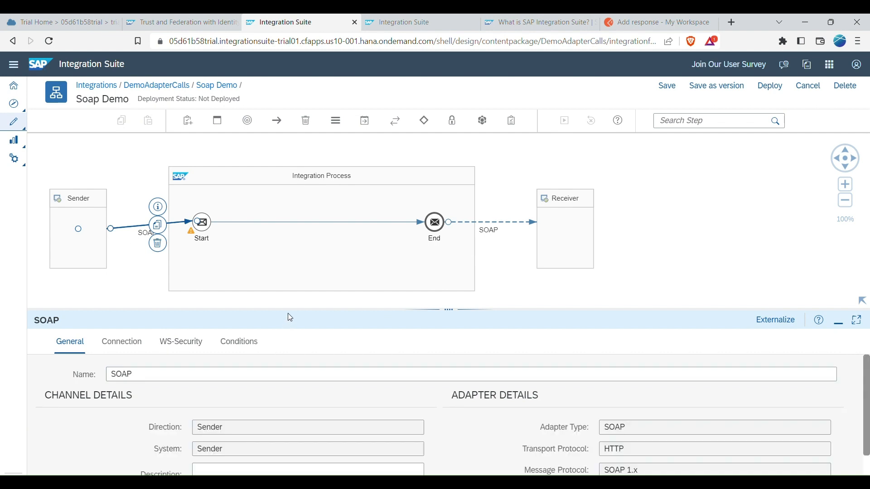
pyautogui.moveTo(291, 310); pyautogui.dragTo(308, 271)
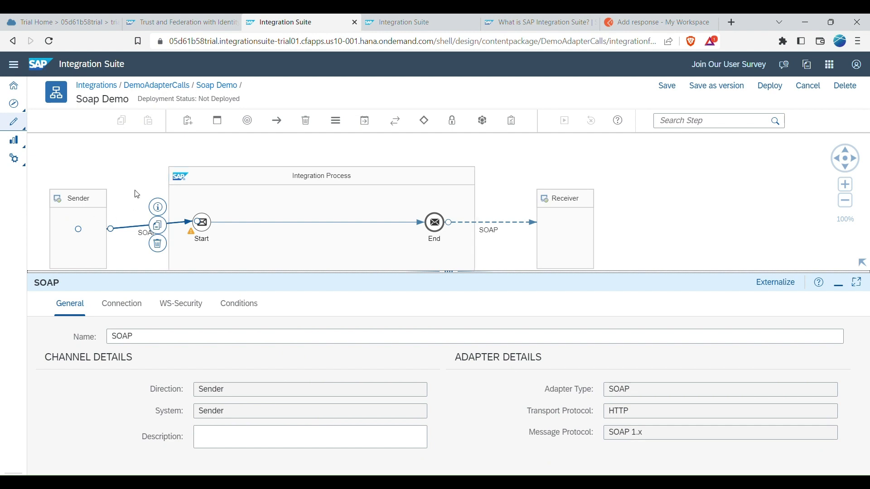
pyautogui.click(126, 311)
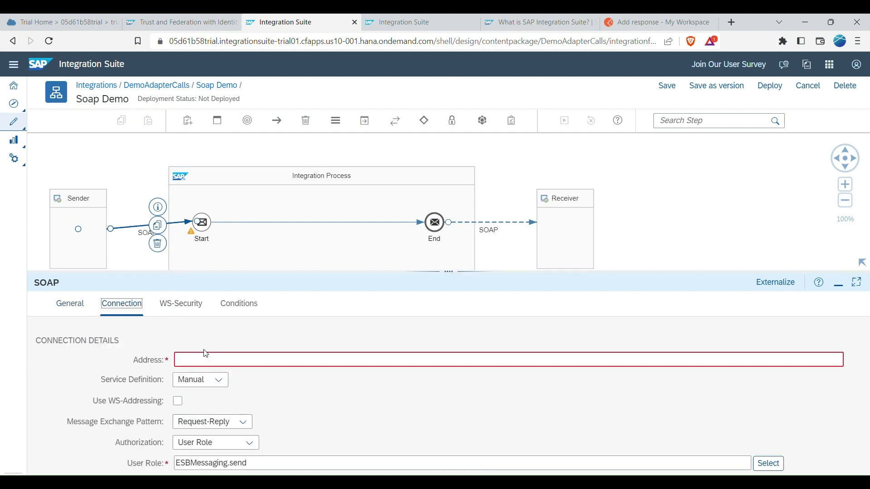
pyautogui.click(208, 361)
pyautogui.write('/test/')
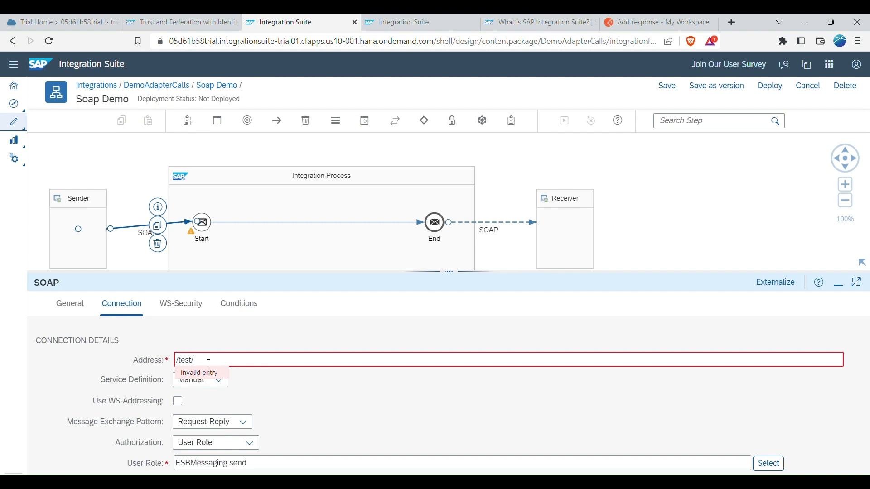
pyautogui.write('addservice')
pyautogui.click(373, 401)
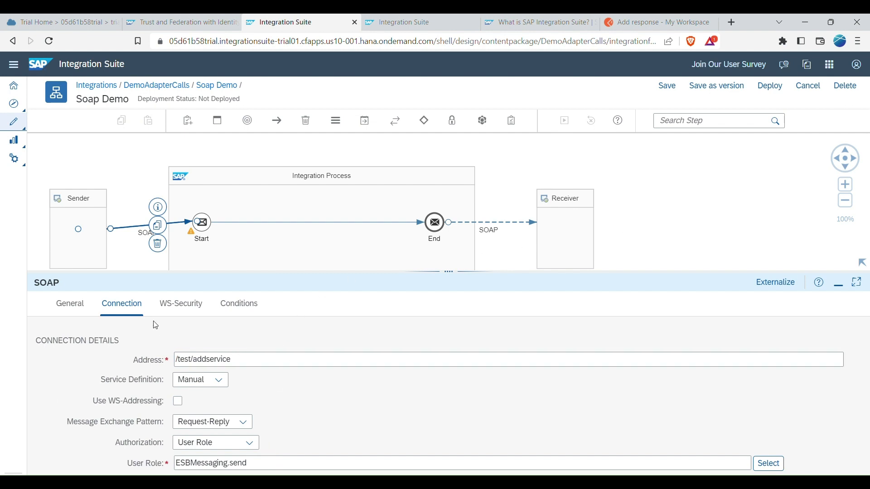
# Step: Set the sender SOAP channel's service definition to WSDL
pyautogui.click(220, 380)
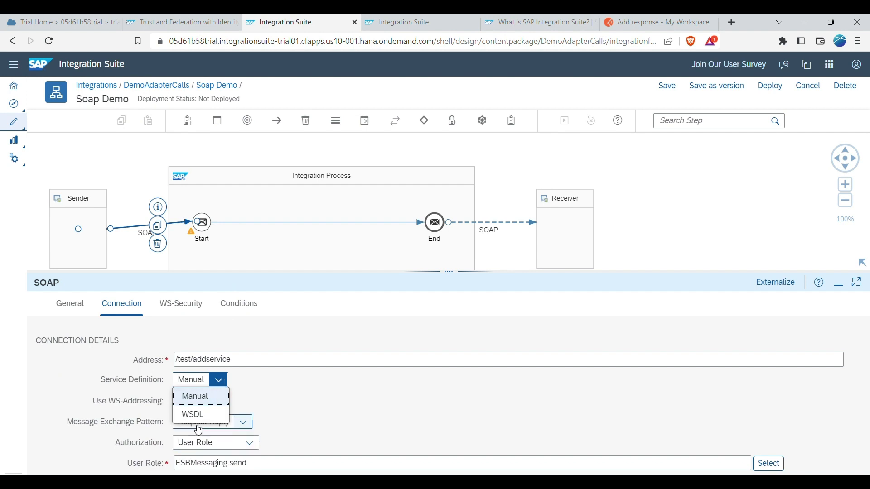
pyautogui.click(200, 414)
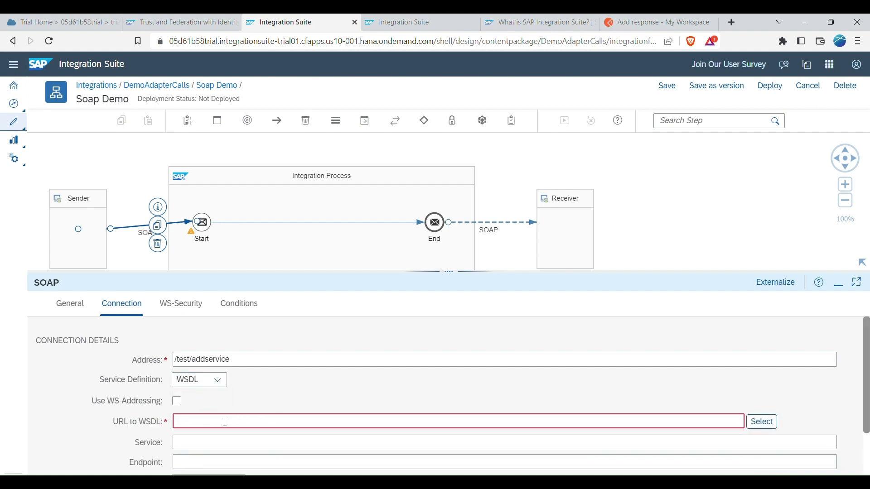
pyautogui.click(215, 425)
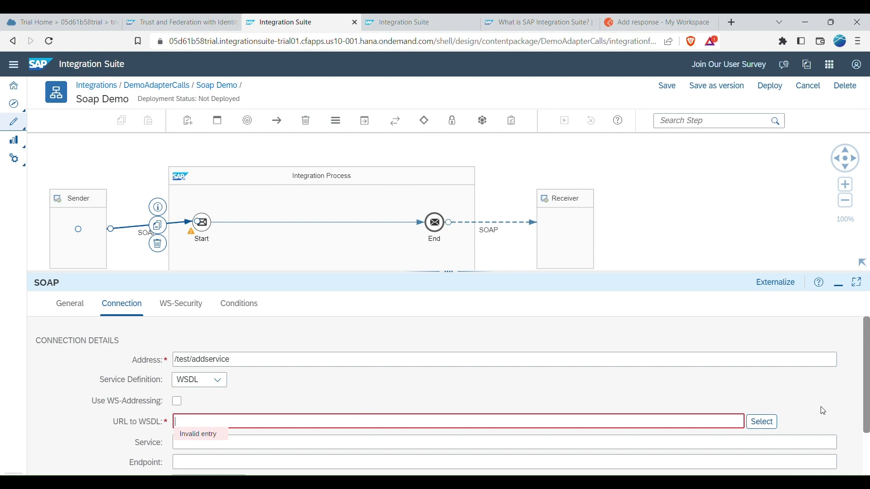
# Step: Search the web for "addition wsdl dne online" and view the dneonline.com calculator WSDL
pyautogui.click(738, 23)
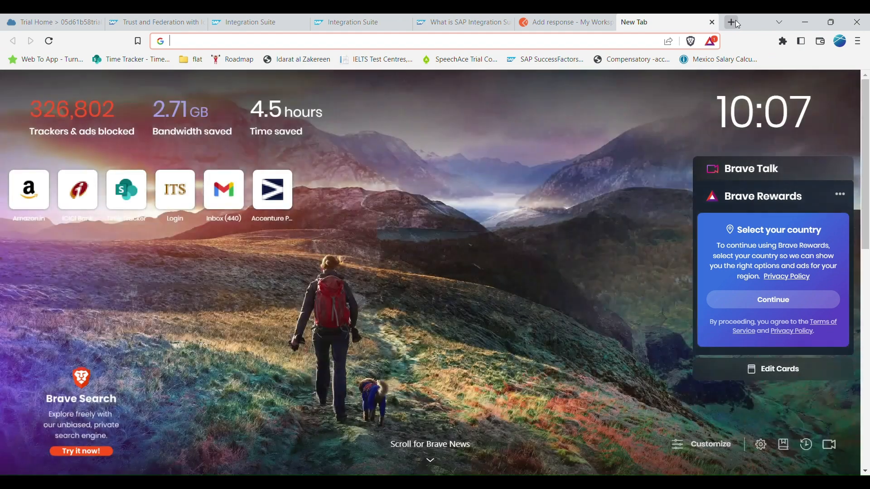
pyautogui.write('addi')
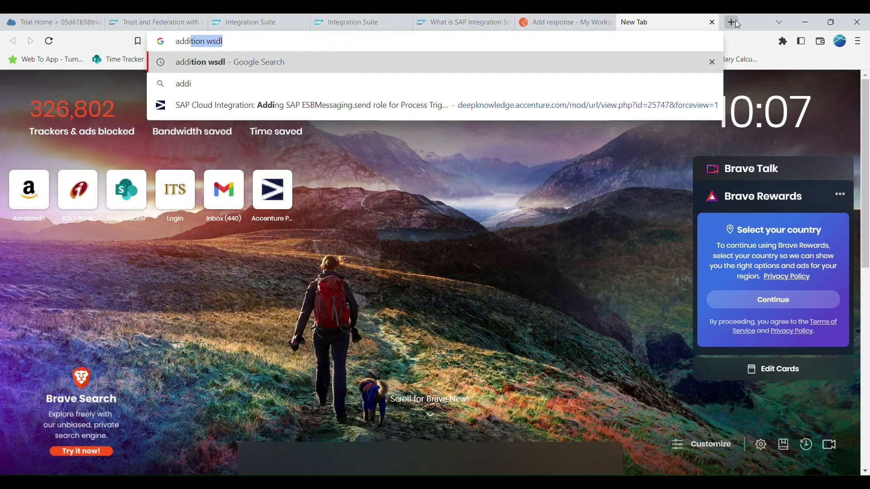
pyautogui.click(592, 61)
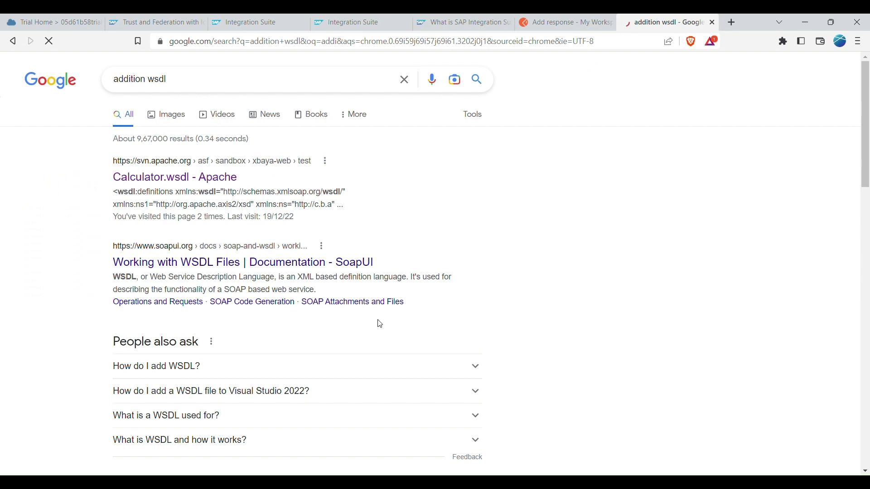
pyautogui.scroll(-5, 380, 324)
pyautogui.scroll(-6, 377, 326)
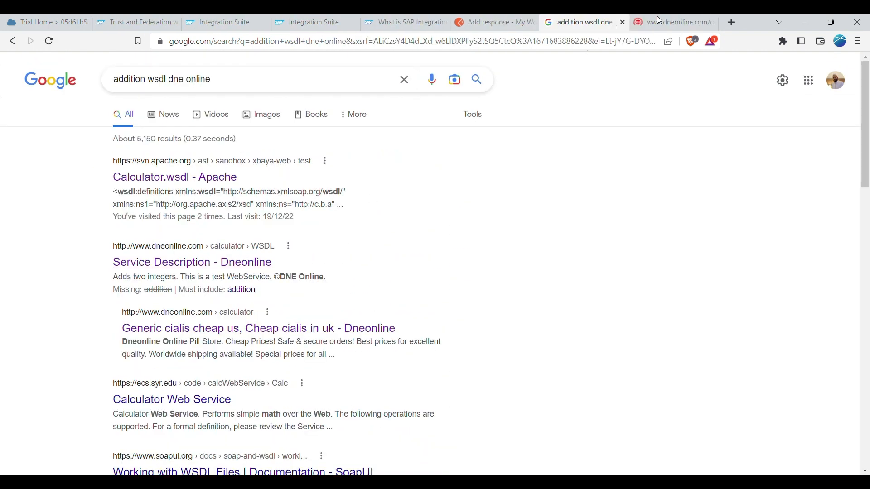
pyautogui.click(657, 18)
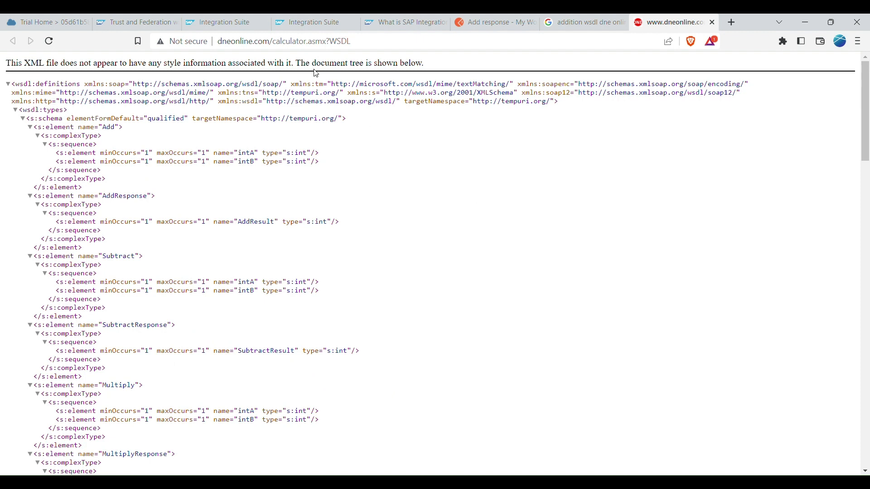
pyautogui.click(355, 166)
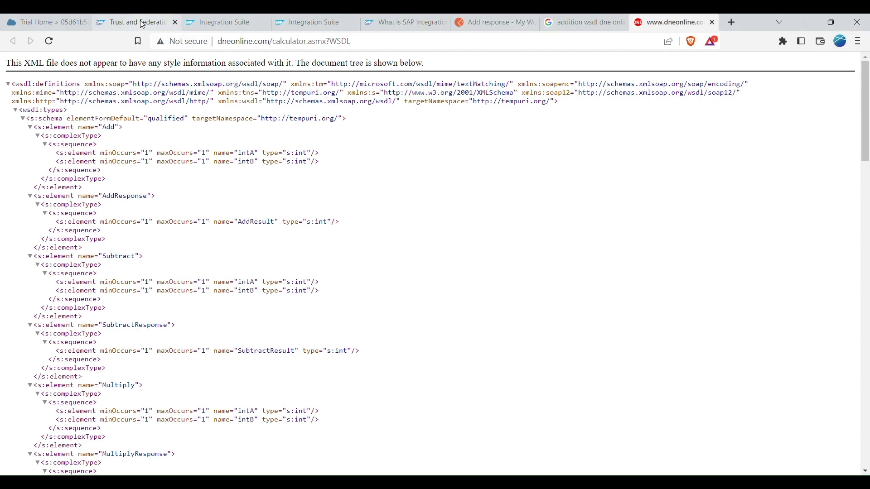
# Step: Upload Calculate.wsdl as the sender channel's WSDL and choose the Add operation of port CalculatorSoap, SOAP version 1.1
pyautogui.click(237, 18)
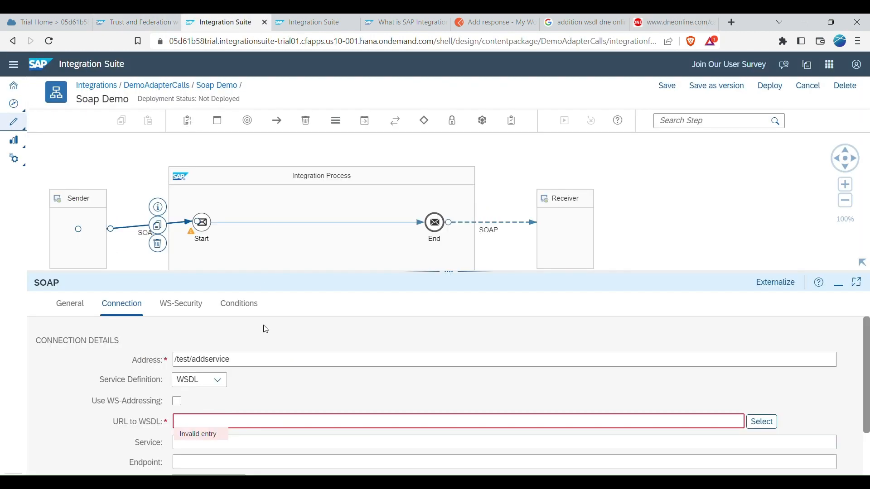
pyautogui.click(755, 422)
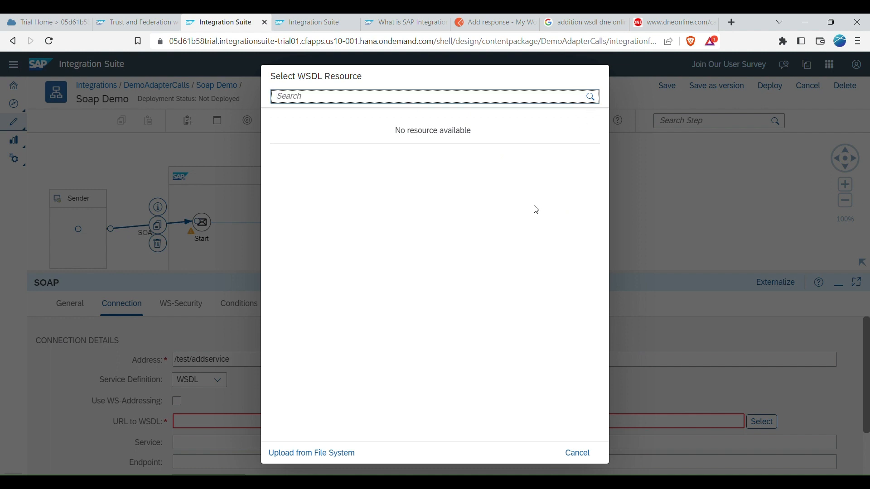
pyautogui.click(333, 454)
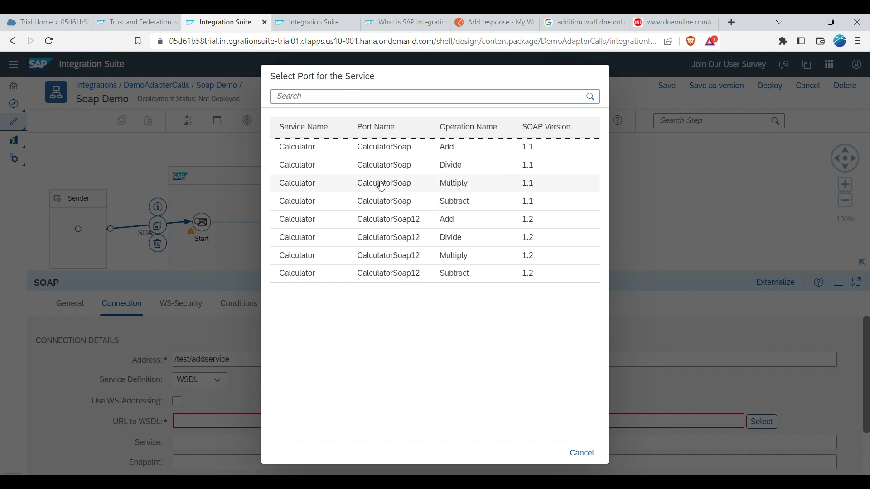
pyautogui.click(457, 152)
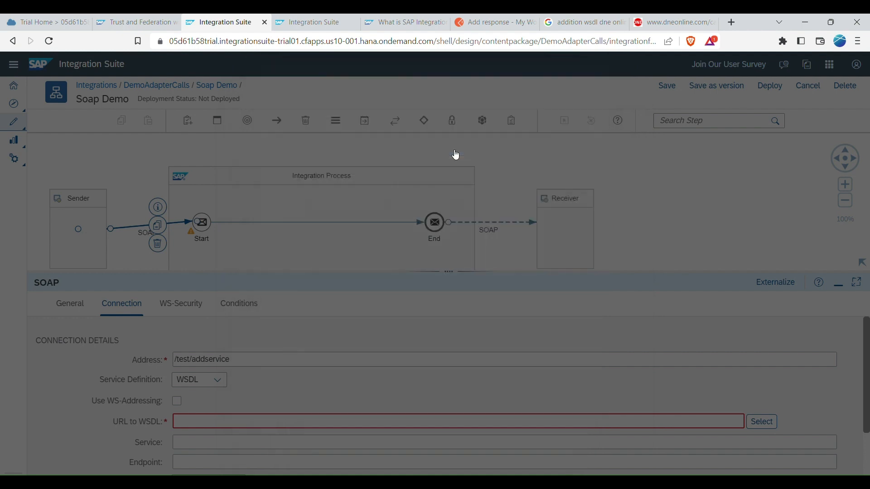
pyautogui.scroll(-1, 451, 380)
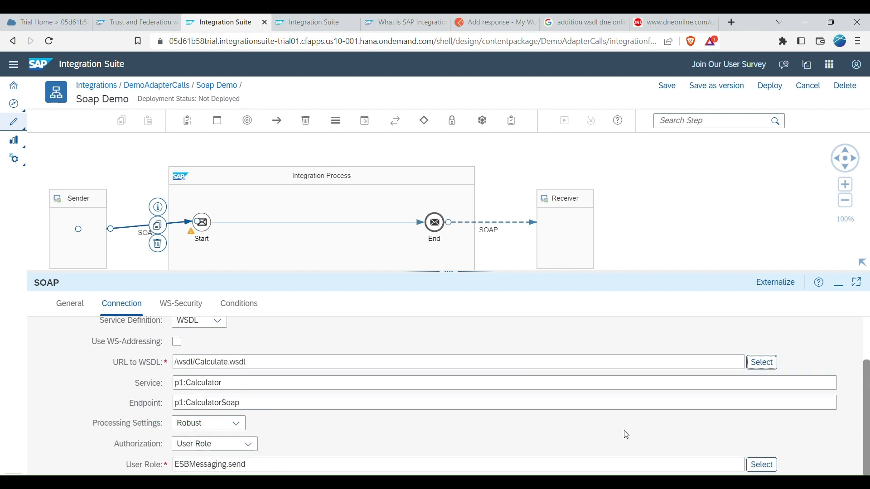
# Step: Save the Soap Demo integration flow with the configured sender channel
pyautogui.scroll(2, 645, 426)
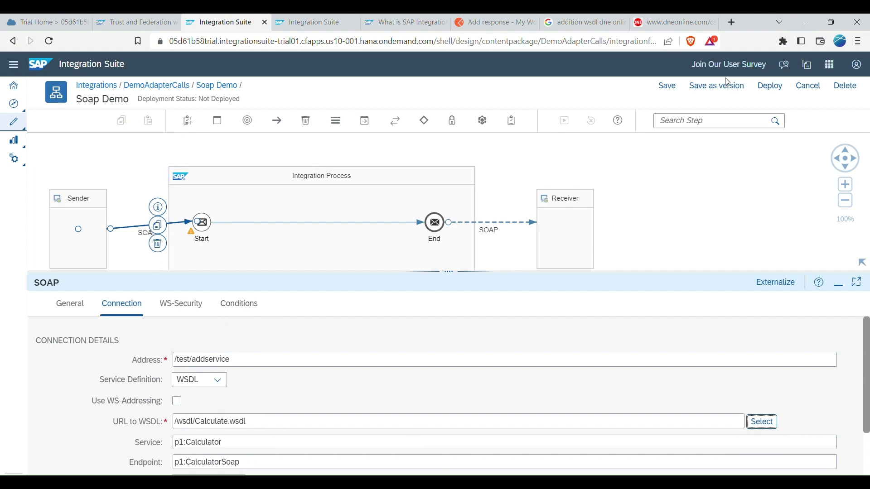
pyautogui.click(673, 88)
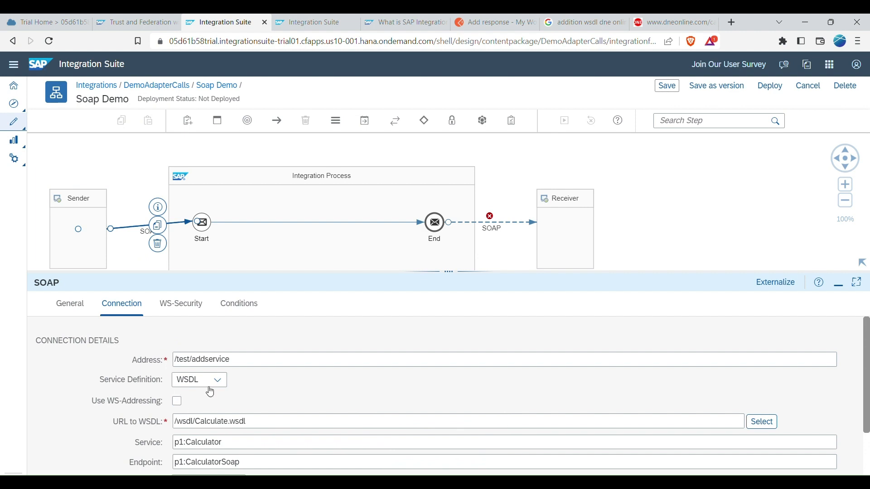
pyautogui.click(505, 223)
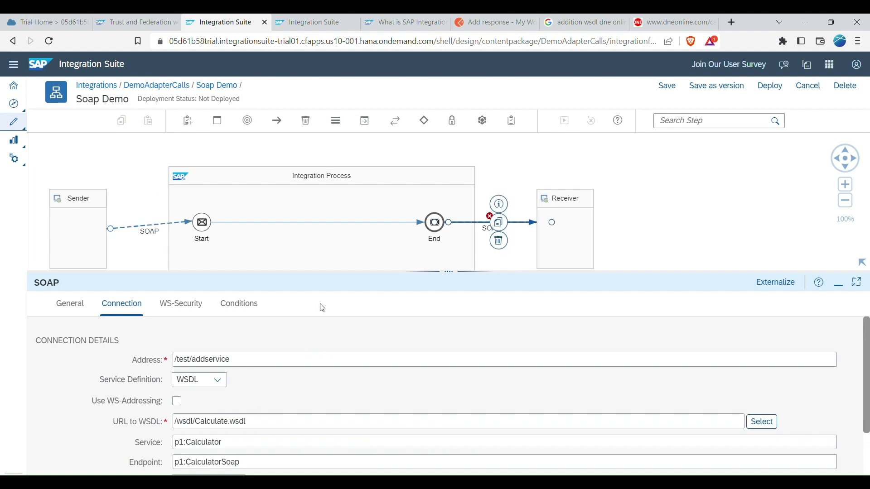
pyautogui.click(127, 306)
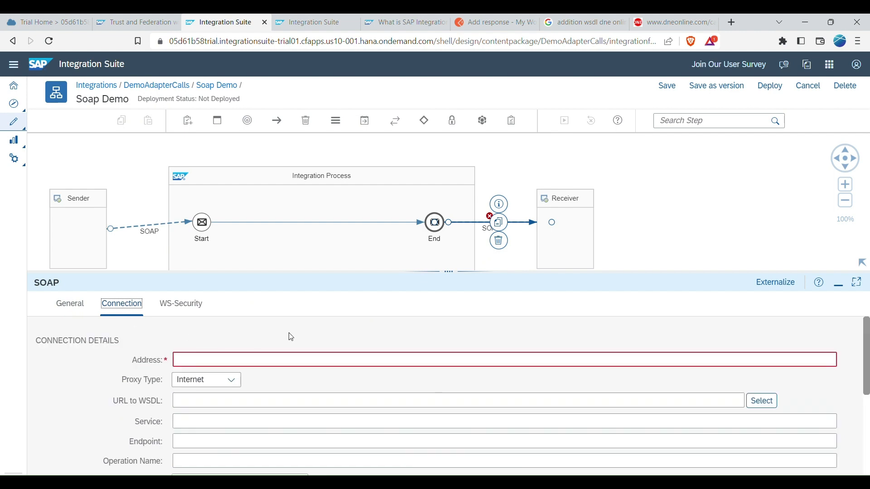
pyautogui.click(658, 361)
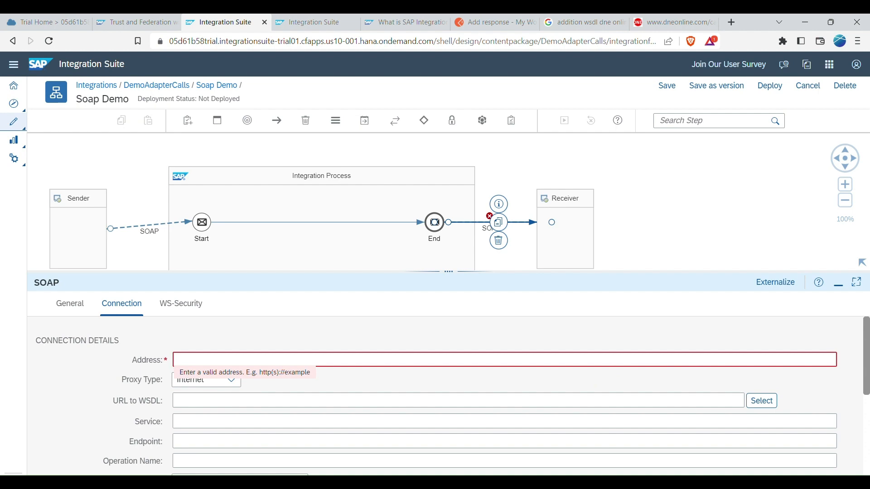
pyautogui.click(673, 22)
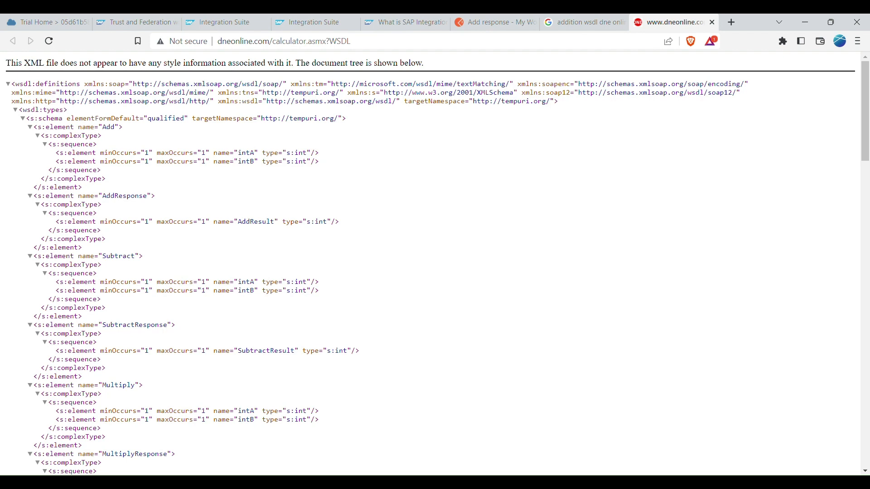
pyautogui.click(501, 18)
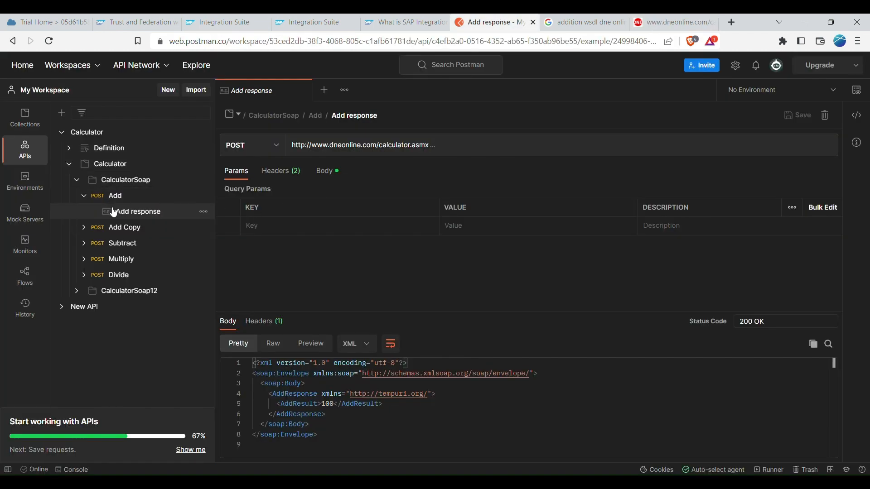
pyautogui.tripleClick(421, 145)
pyautogui.hotkey('ctrl', 'c')
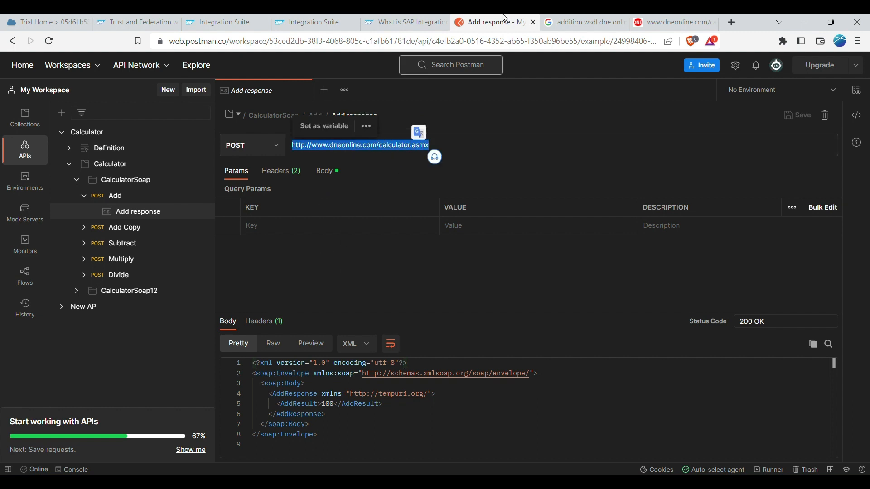
pyautogui.click(209, 21)
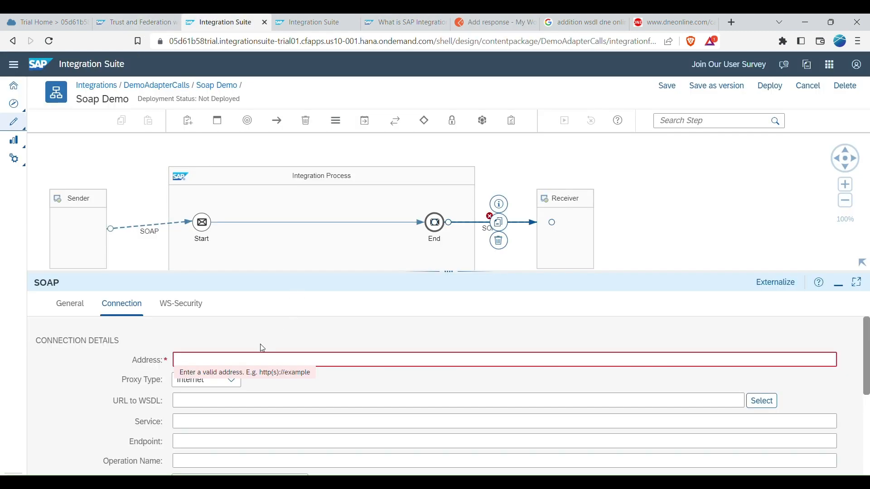
pyautogui.hotkey('ctrl', 'v')
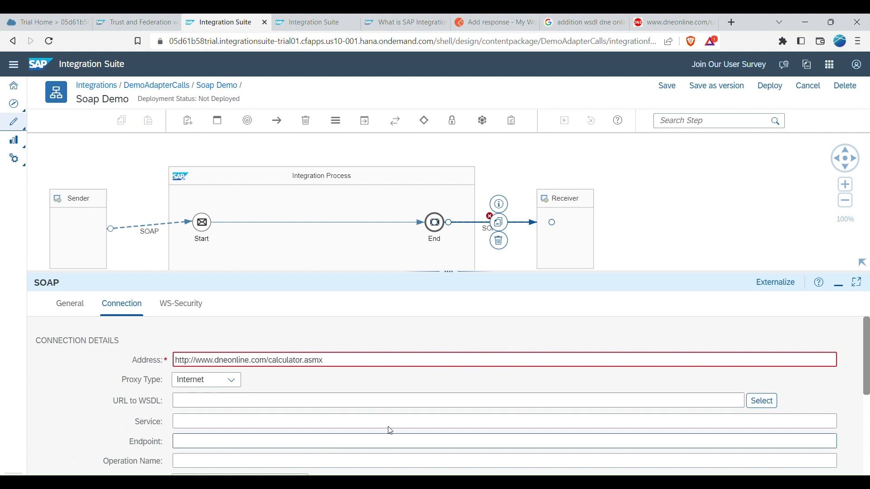
# Step: Assign Calculate.wsdl to the receiver channel and choose the Add operation of port CalculatorSoap, SOAP version 1.1
pyautogui.click(768, 401)
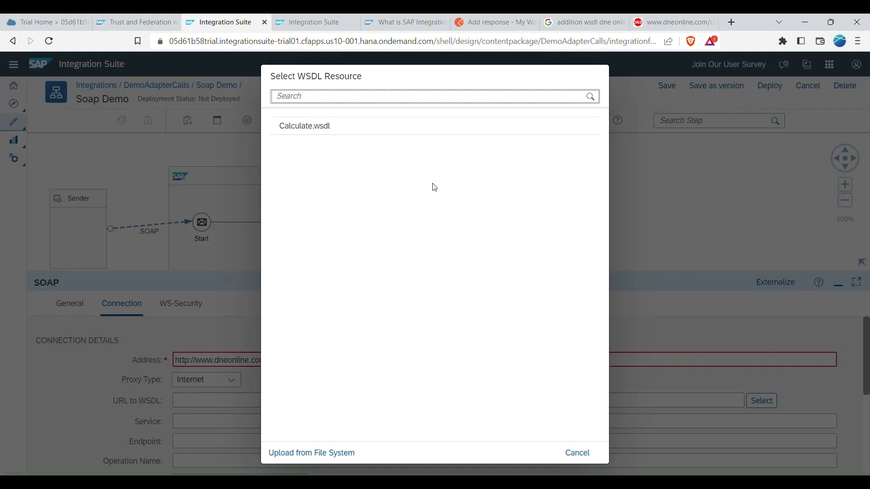
pyautogui.click(318, 136)
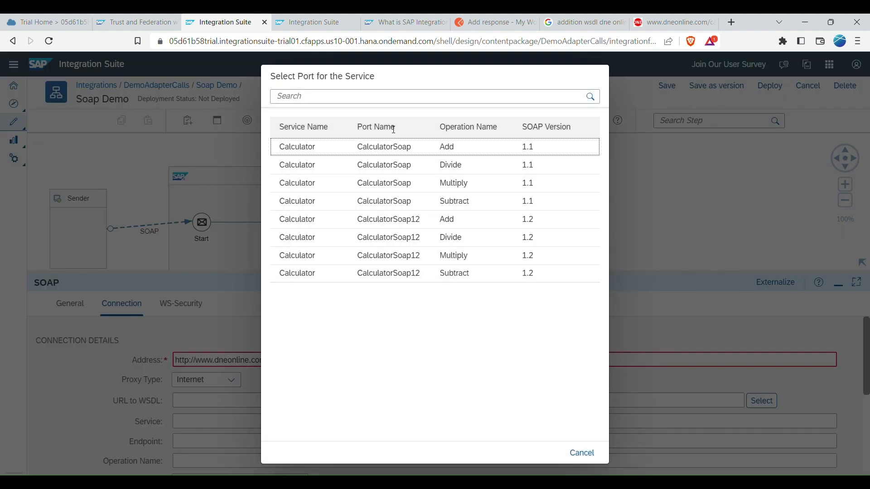
pyautogui.click(414, 148)
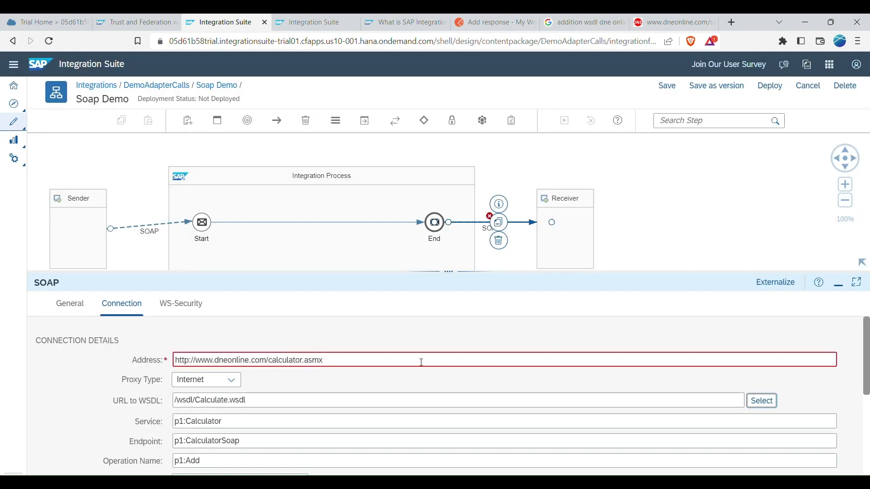
# Step: Set the receiver SOAP channel's authentication to None
pyautogui.scroll(-3, 421, 362)
pyautogui.scroll(3, 378, 368)
pyautogui.scroll(-3, 253, 407)
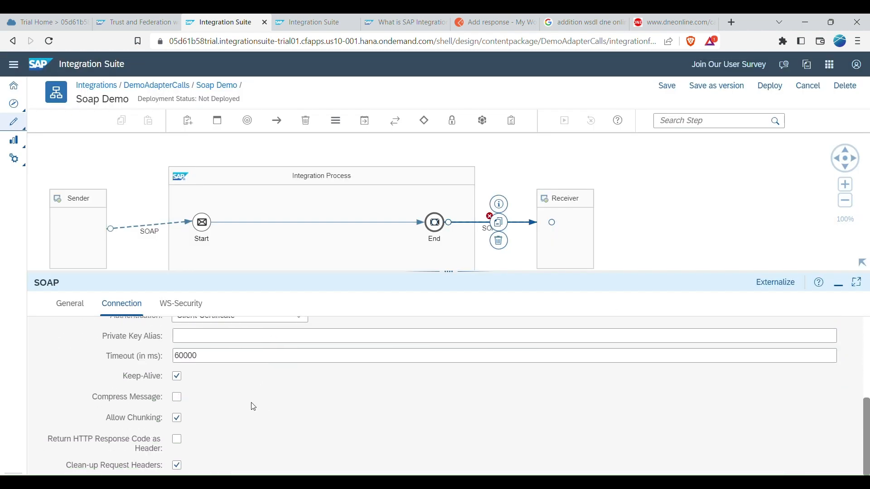
pyautogui.scroll(3, 239, 404)
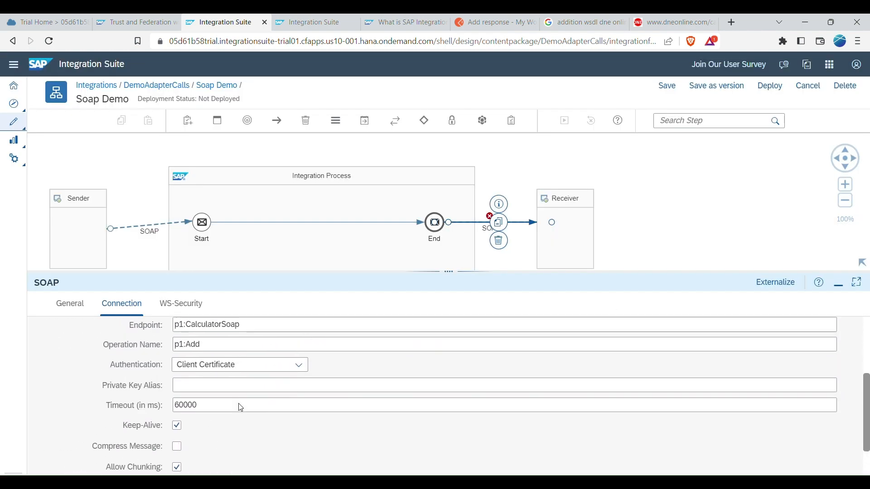
pyautogui.click(274, 426)
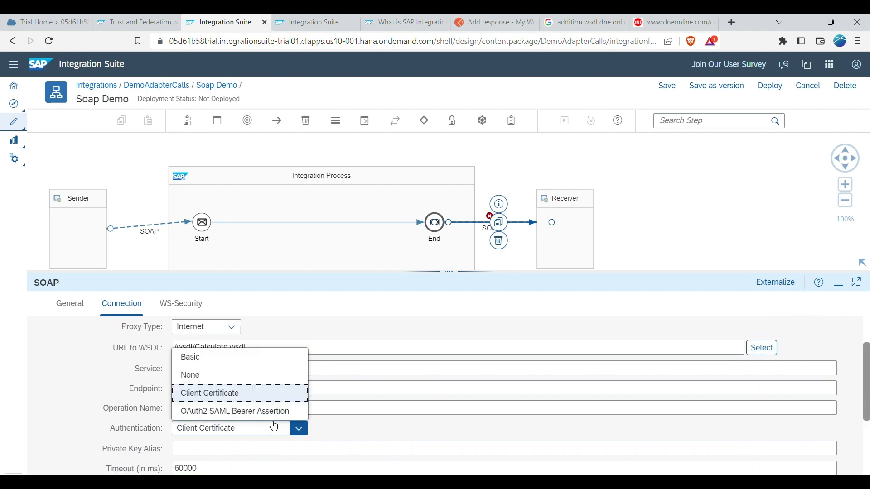
pyautogui.click(227, 366)
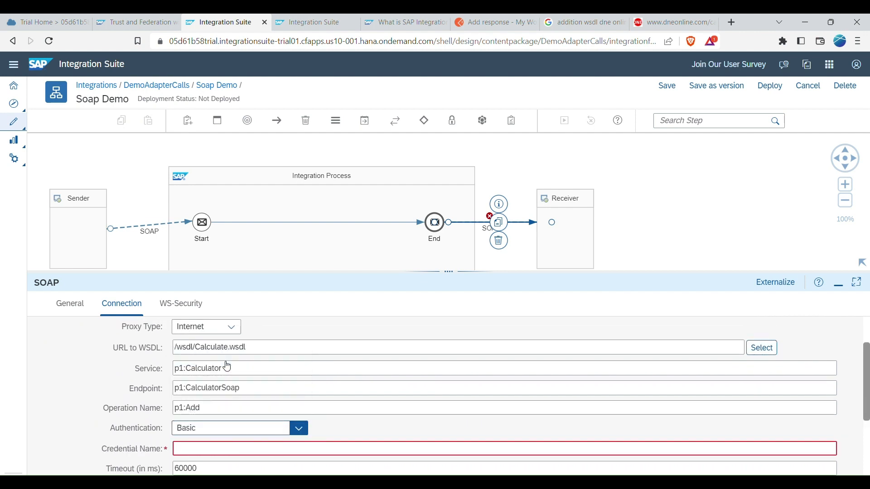
pyautogui.click(294, 428)
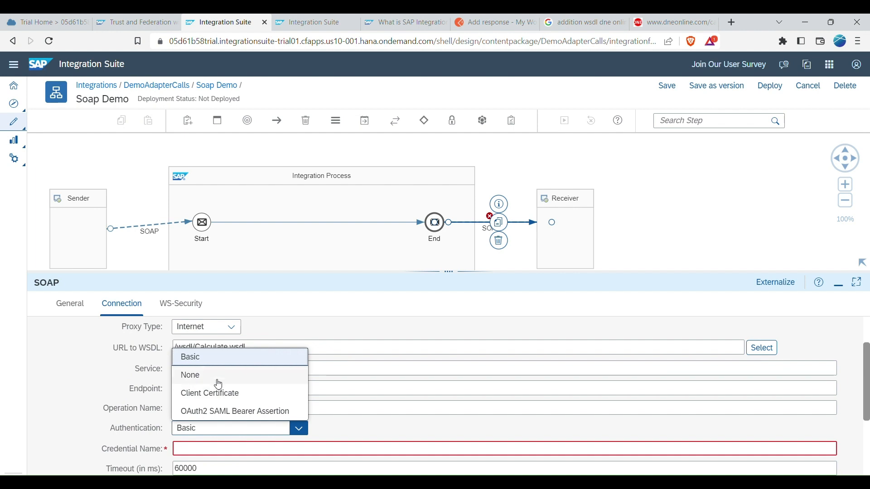
pyautogui.click(218, 384)
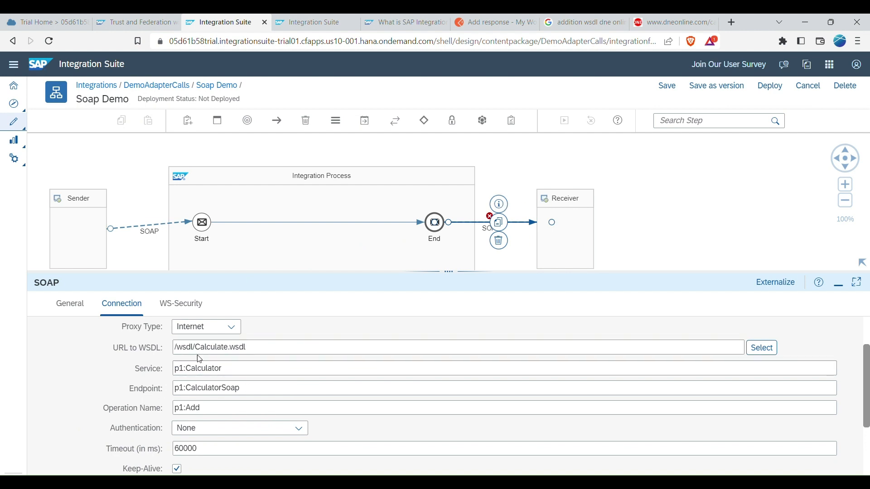
# Step: Review the receiver channel's connection details, then save and deploy the Soap Demo integration flow
pyautogui.scroll(2, 203, 358)
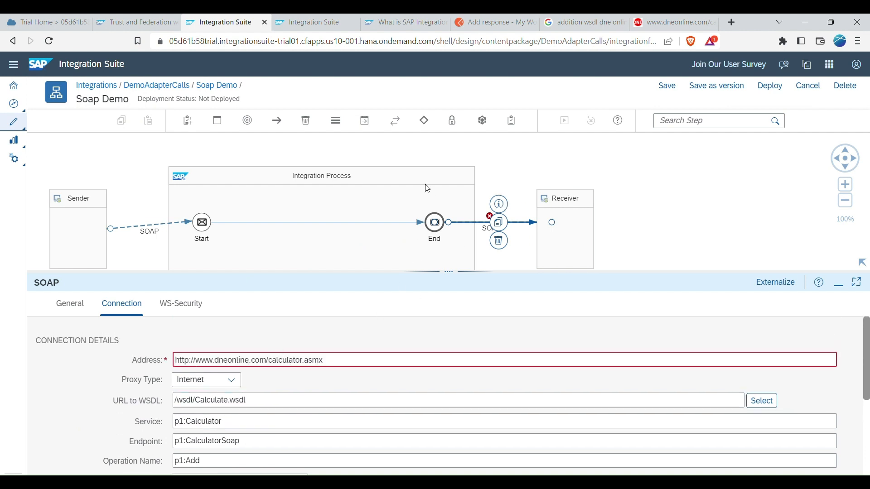
pyautogui.scroll(-3, 214, 391)
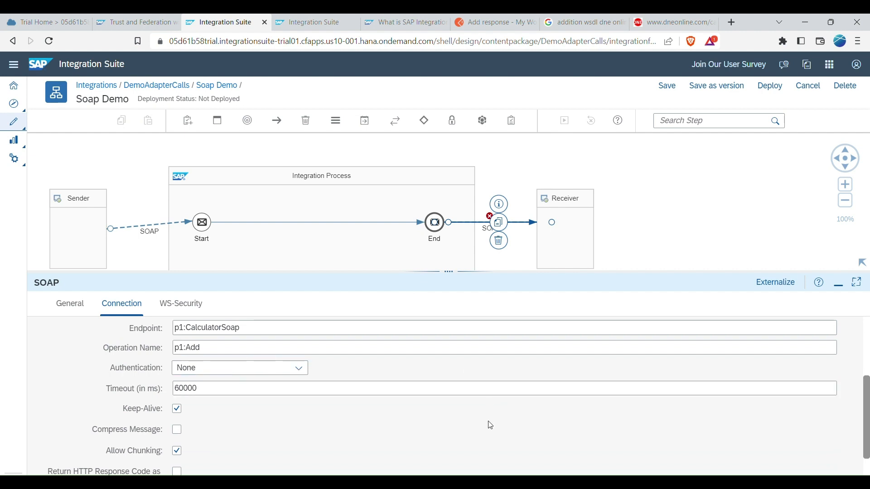
pyautogui.scroll(3, 491, 426)
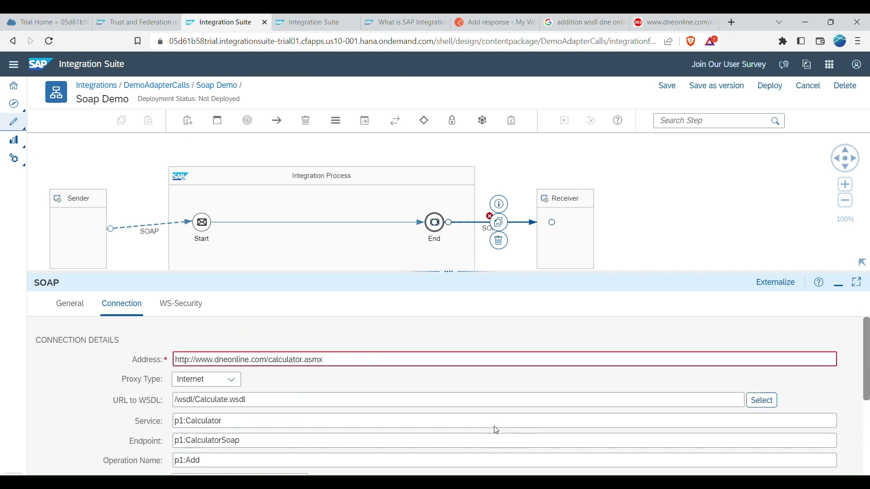
pyautogui.click(674, 95)
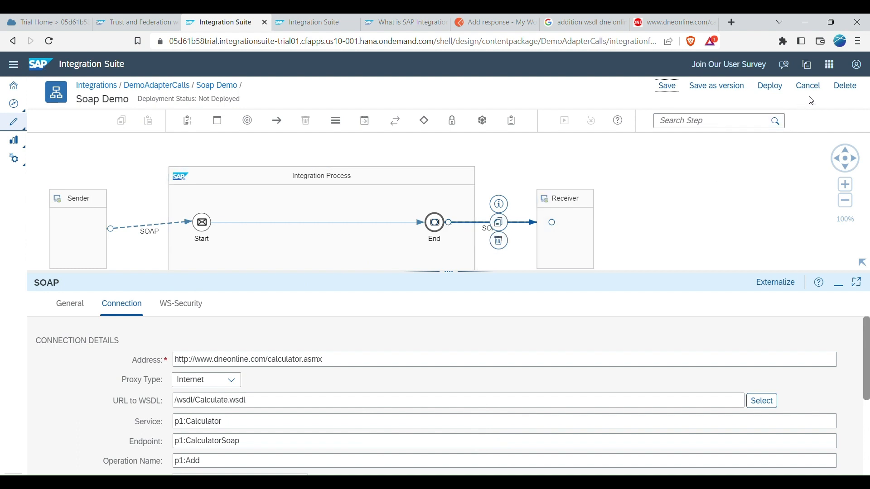
pyautogui.click(774, 90)
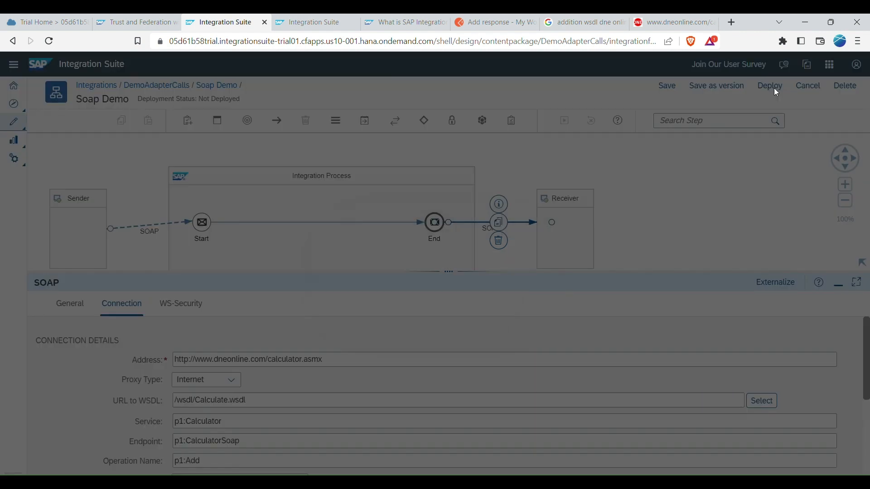
pyautogui.click(459, 290)
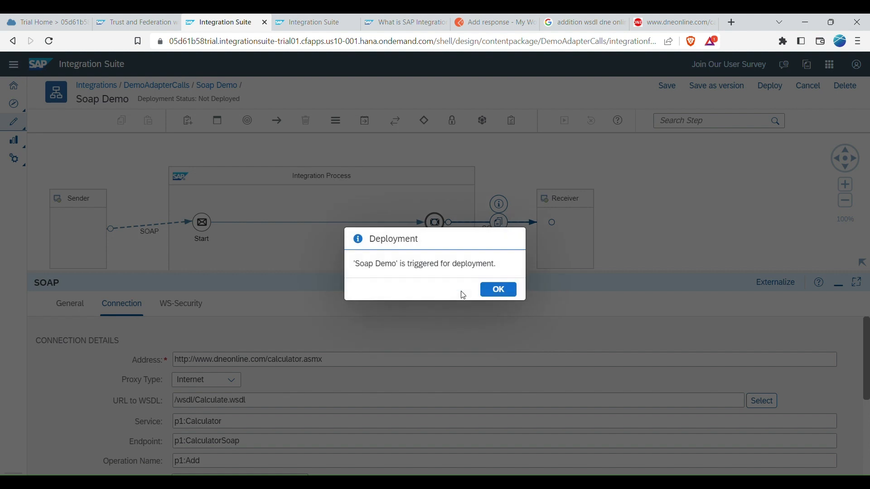
pyautogui.click(499, 291)
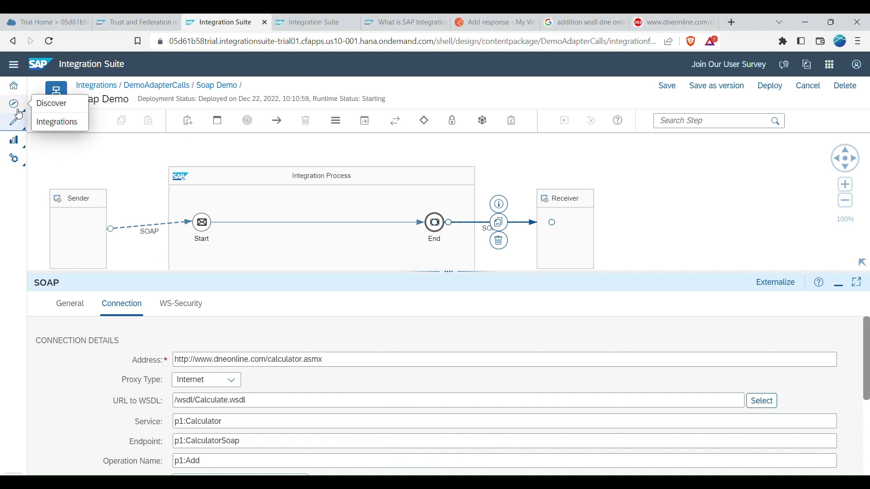
# Step: Reload the integrations monitoring overview in the other Integration Suite browser tab and look through its tiles
pyautogui.moveTo(13, 122)
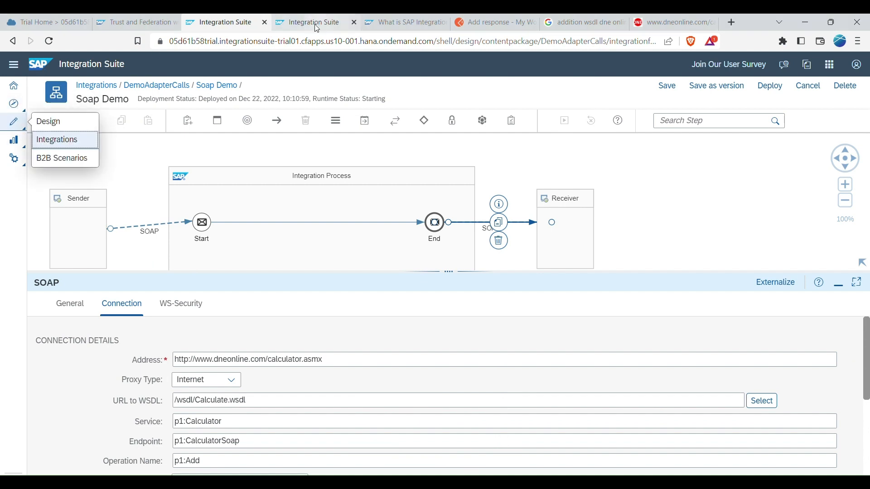
pyautogui.click(312, 22)
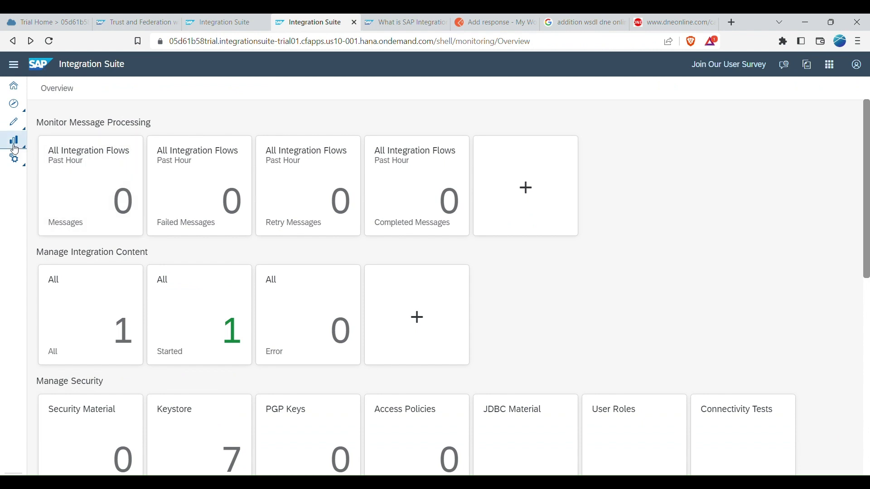
pyautogui.moveTo(14, 144)
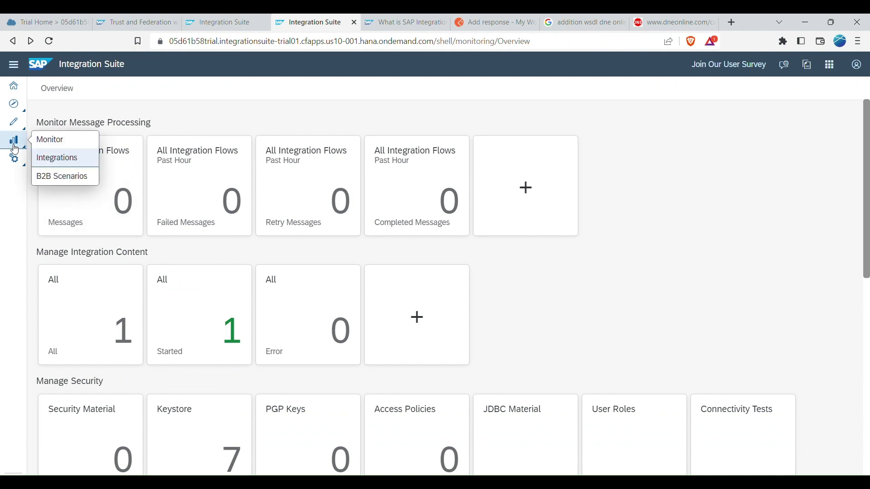
pyautogui.click(55, 158)
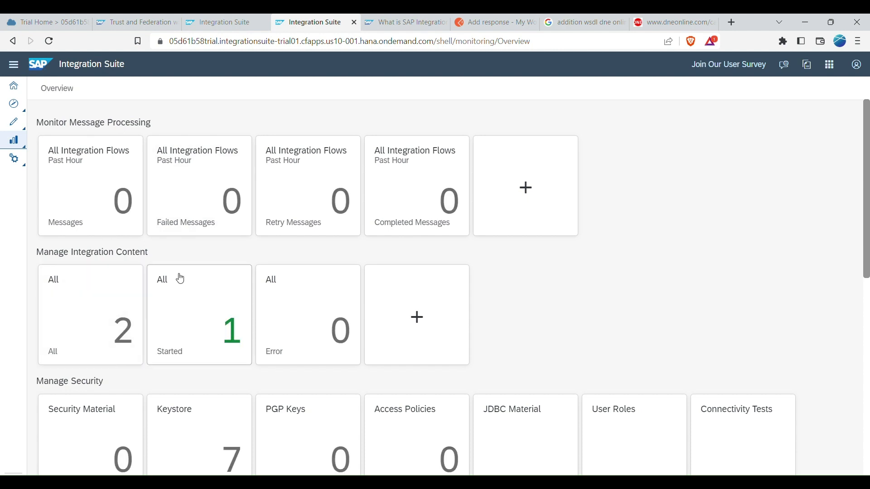
pyautogui.scroll(-2, 180, 278)
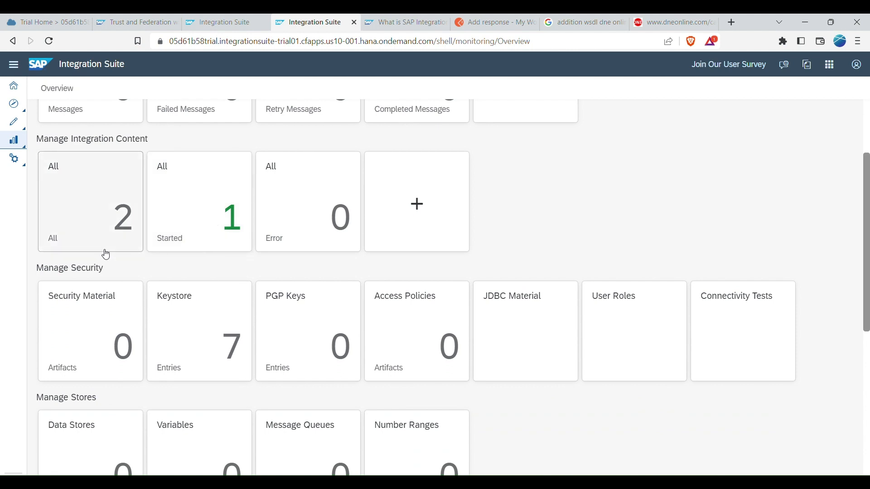
pyautogui.scroll(2, 106, 255)
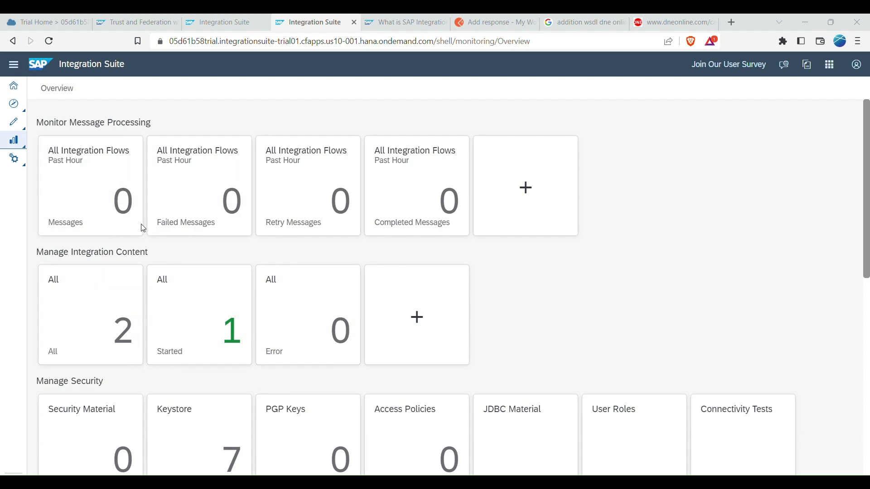
# Step: View all deployed integration content and check Soap Demo's status details and artifact details
pyautogui.click(73, 325)
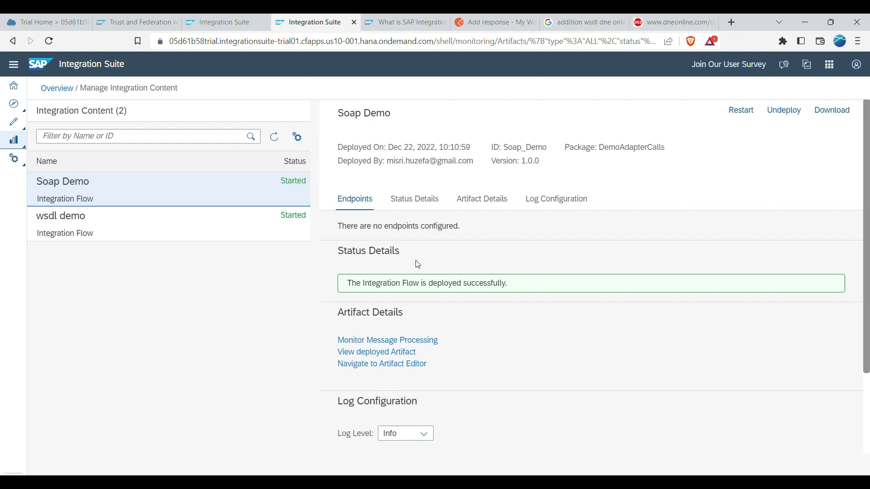
pyautogui.click(421, 203)
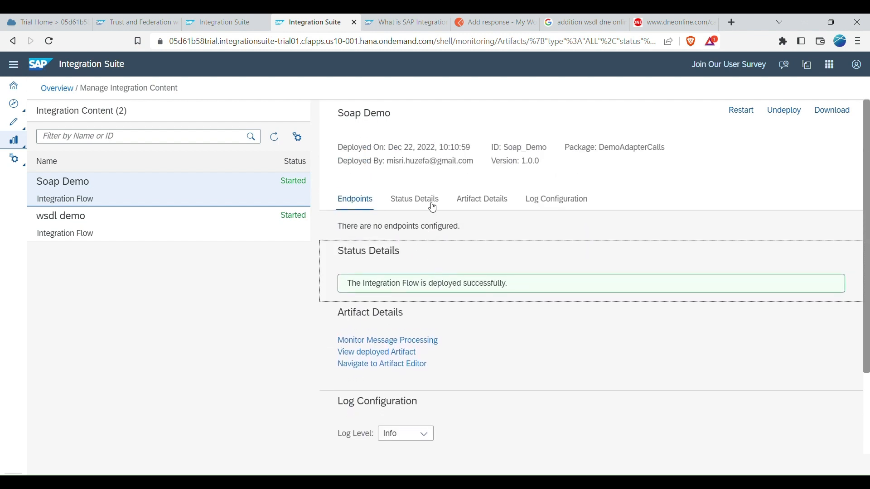
pyautogui.click(473, 204)
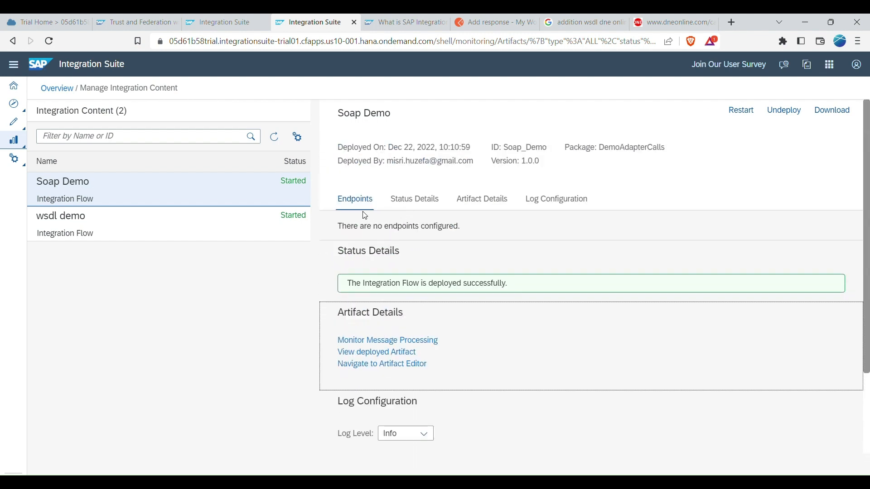
# Step: Refresh the integration content list and copy Soap Demo's /cxf/test/addservice endpoint URL
pyautogui.click(362, 205)
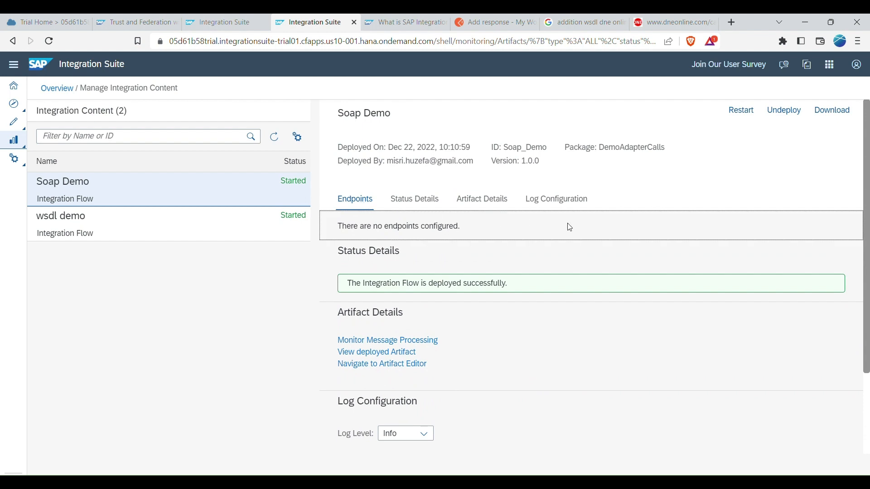
pyautogui.scroll(-1, 602, 297)
pyautogui.scroll(1, 603, 297)
pyautogui.click(278, 136)
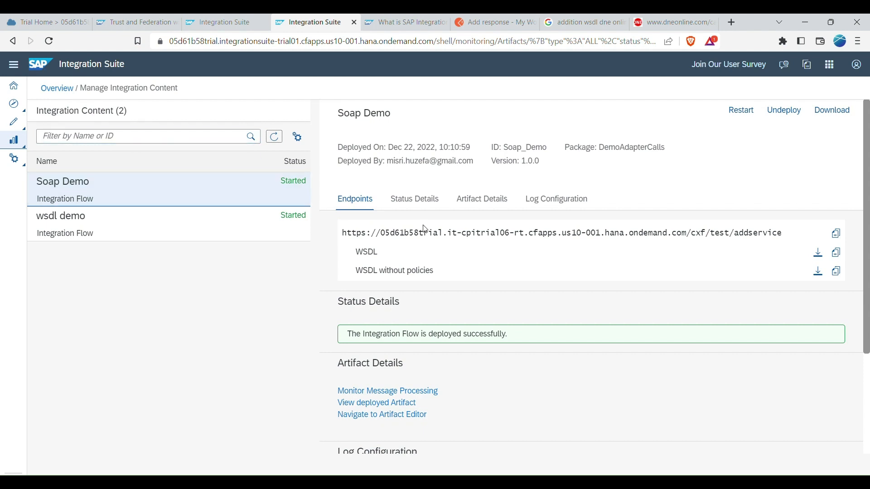
pyautogui.click(844, 235)
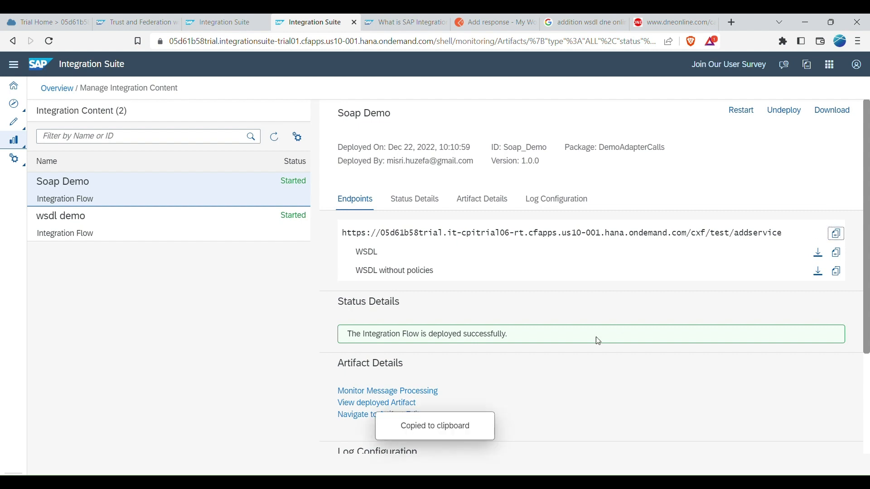
# Step: Switch to Postman, duplicate the Add Copy request under CalculatorSoap, and open the new Add Copy 2 request
pyautogui.click(513, 18)
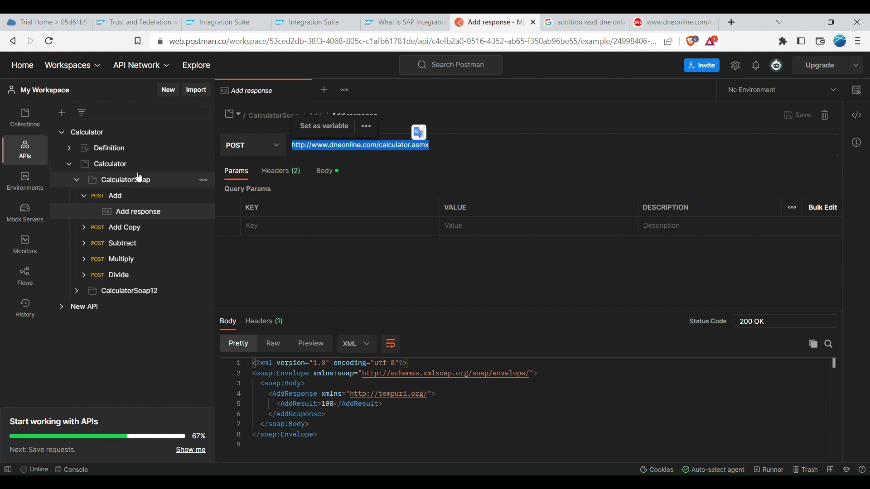
pyautogui.click(115, 231)
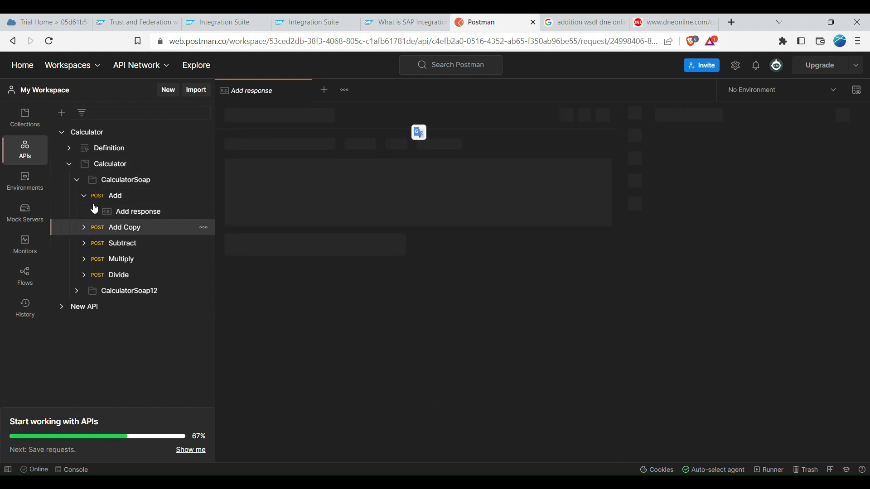
pyautogui.rightClick(128, 228)
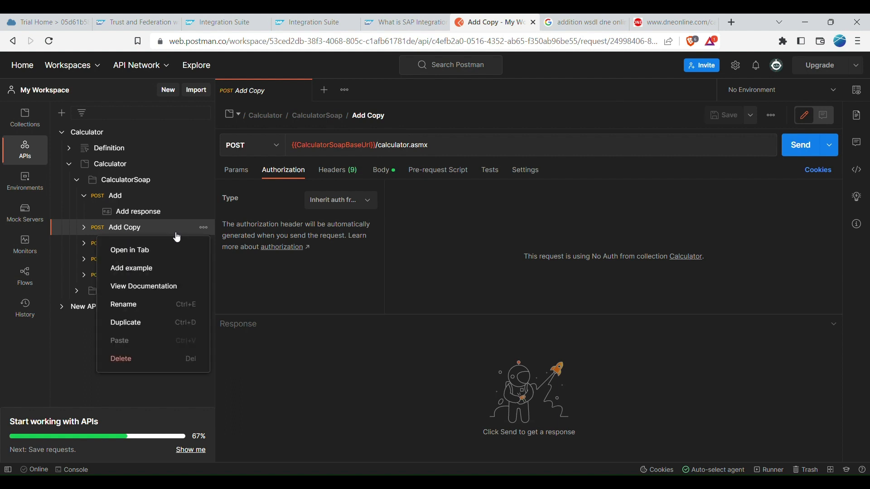
pyautogui.click(139, 322)
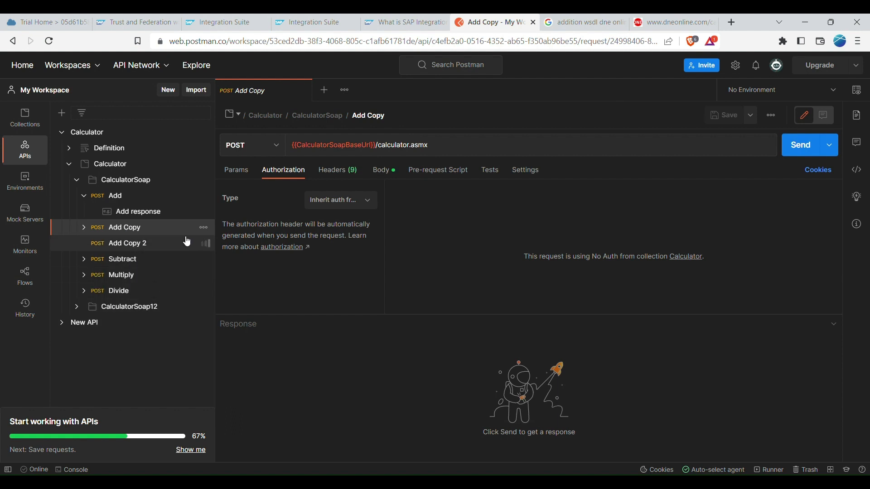
pyautogui.click(134, 247)
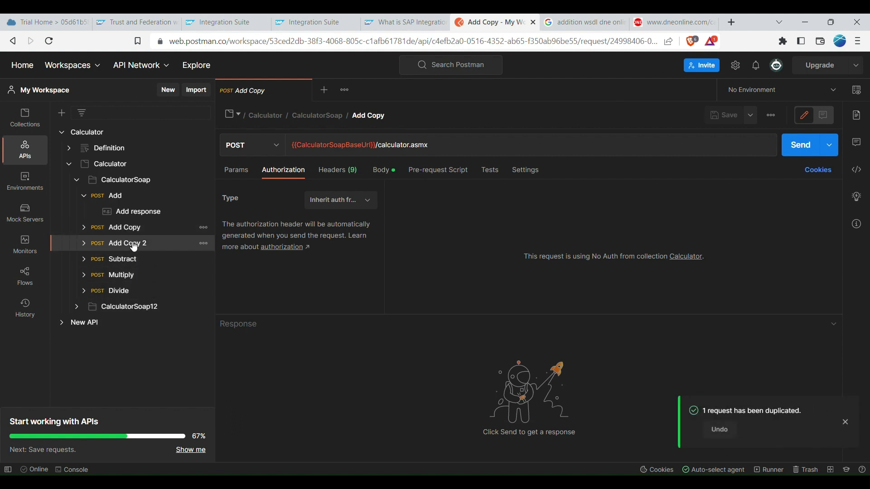
# Step: Replace the Add Copy 2 request's URL with the copied /cxf/test/addservice endpoint
pyautogui.moveTo(352, 145)
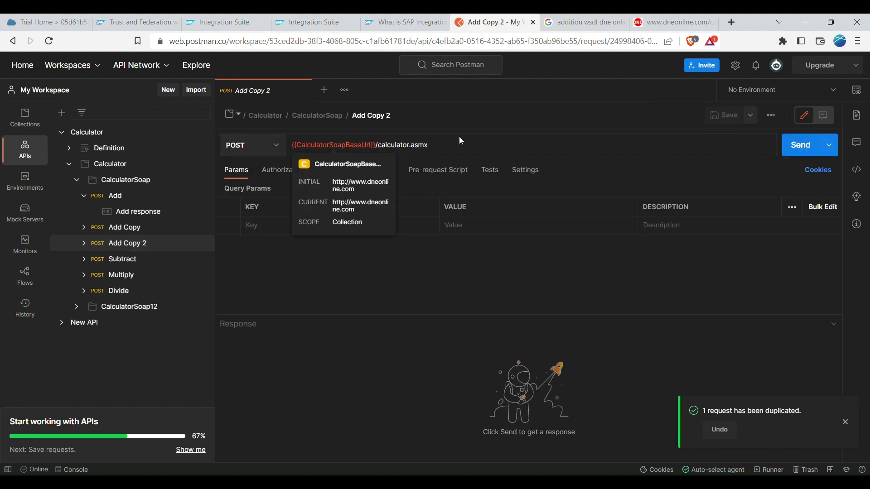
pyautogui.moveTo(430, 145); pyautogui.dragTo(293, 149)
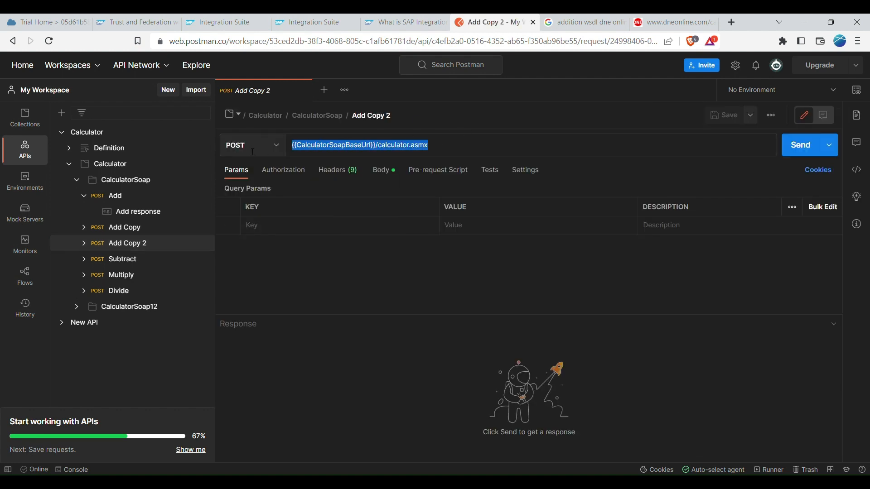
pyautogui.hotkey('ctrl', 'v')
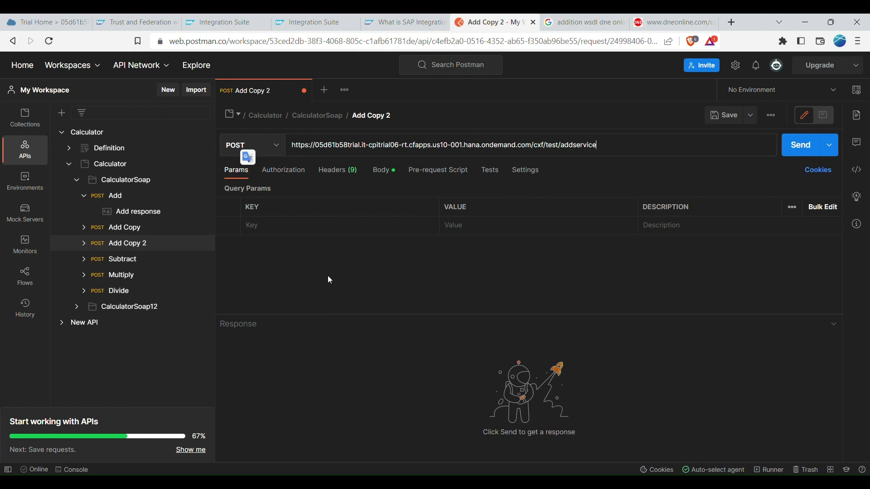
# Step: Review the XML body and authorization of Add Copy 2, then send the request and inspect its response status
pyautogui.click(385, 170)
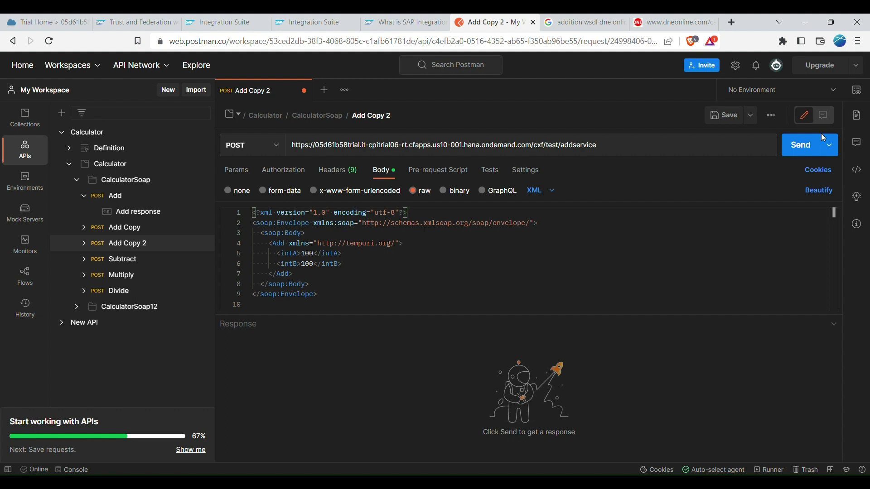
pyautogui.click(286, 171)
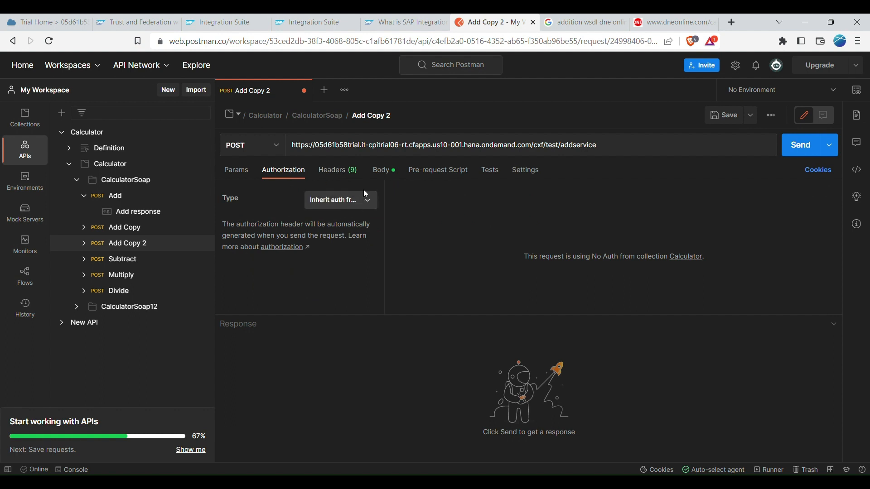
pyautogui.click(806, 145)
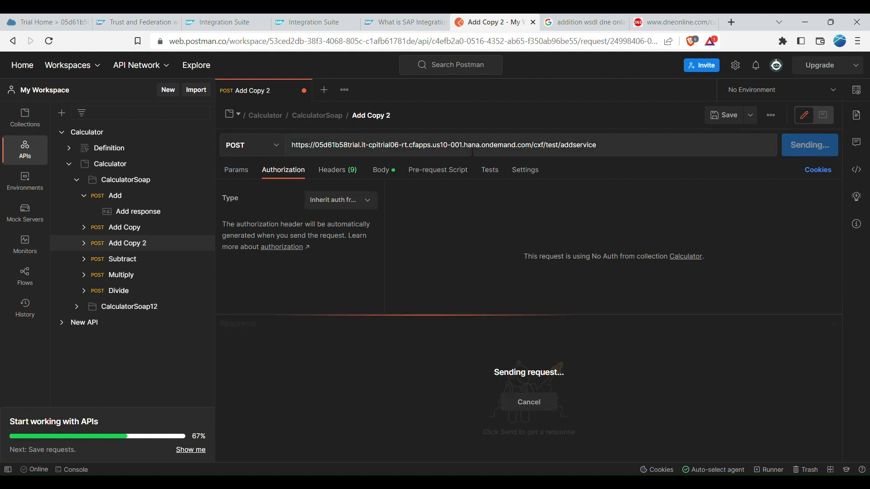
pyautogui.scroll(-3, 470, 375)
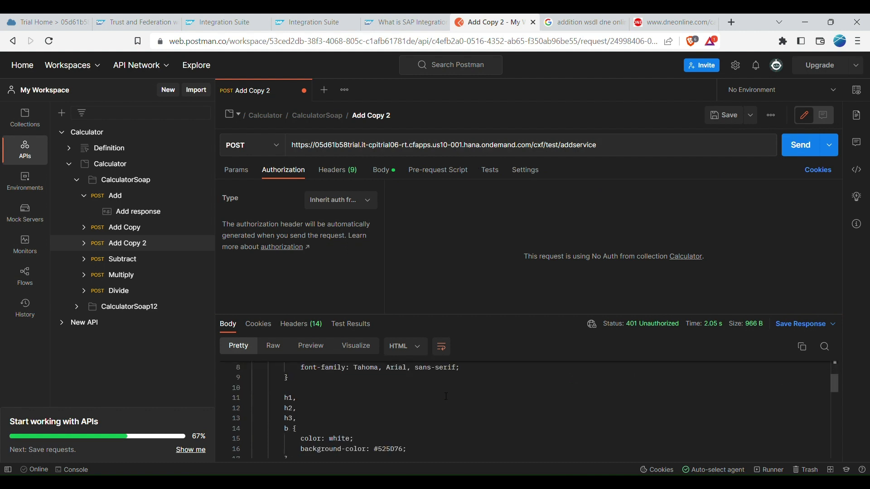
pyautogui.moveTo(666, 328)
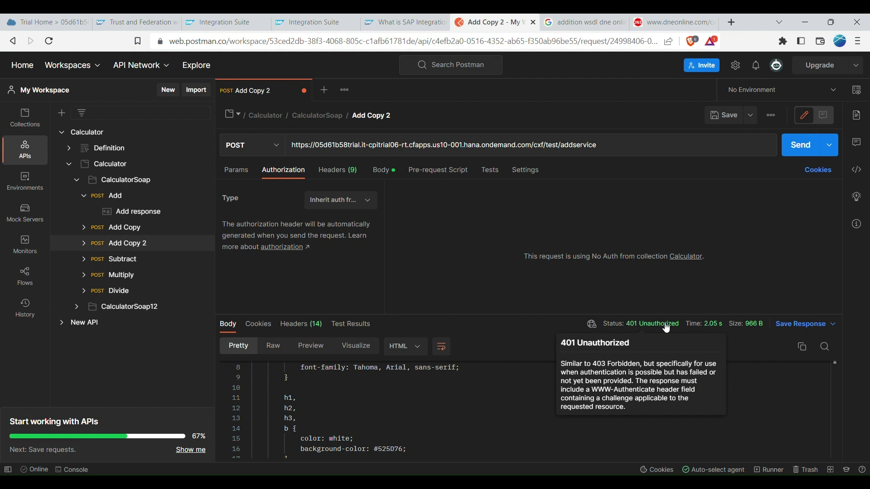
# Step: Set the Add Copy 2 request's authorization type to Bearer Token
pyautogui.click(377, 206)
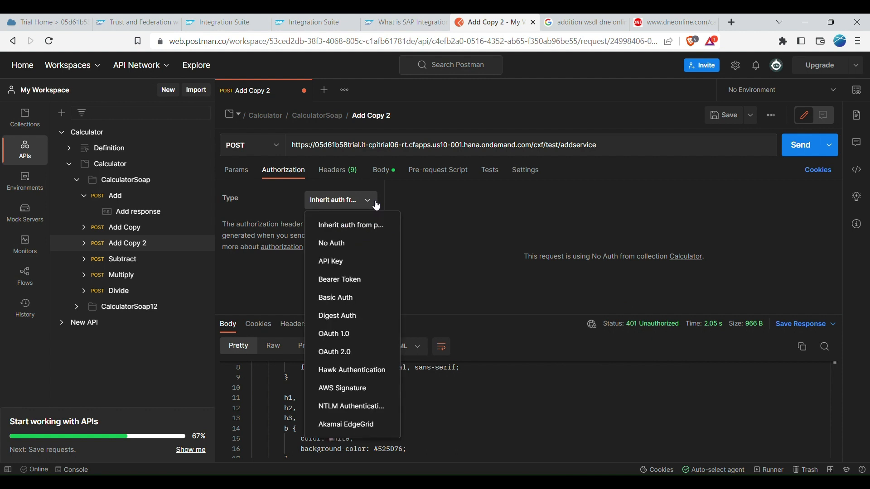
pyautogui.click(349, 285)
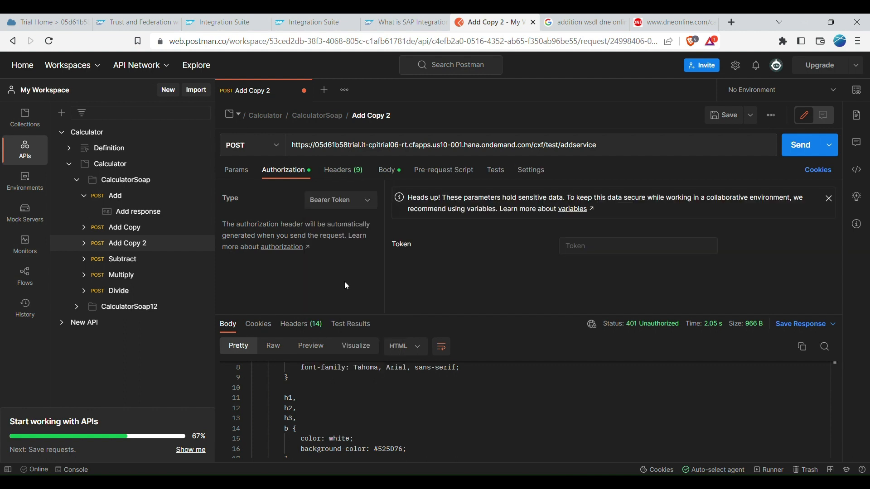
# Step: Switch to the SAP Help Portal and read Trust and Federation with Identity Providers, including its XSUAA architecture diagram
pyautogui.click(131, 22)
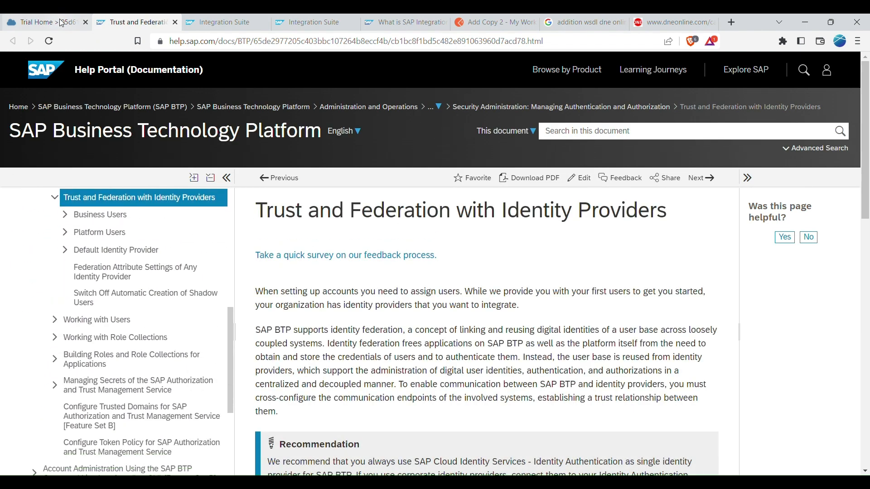
pyautogui.scroll(-1, 393, 280)
pyautogui.scroll(1, 330, 246)
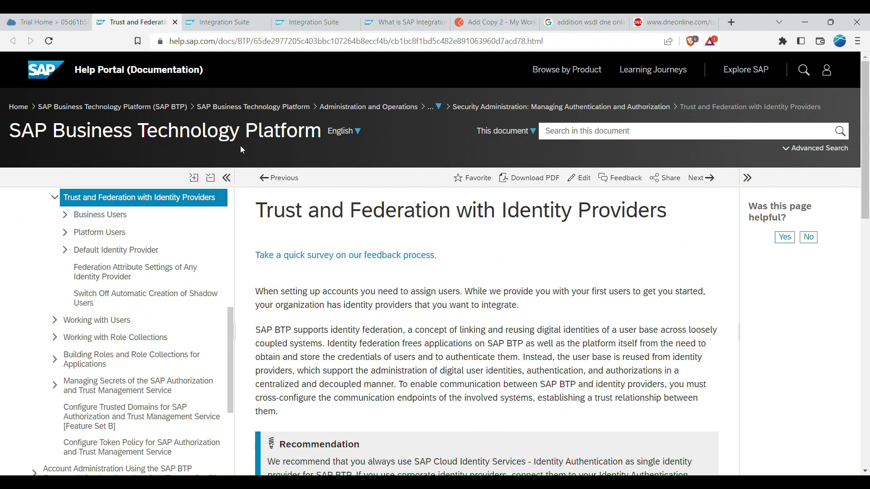
pyautogui.scroll(-6, 465, 256)
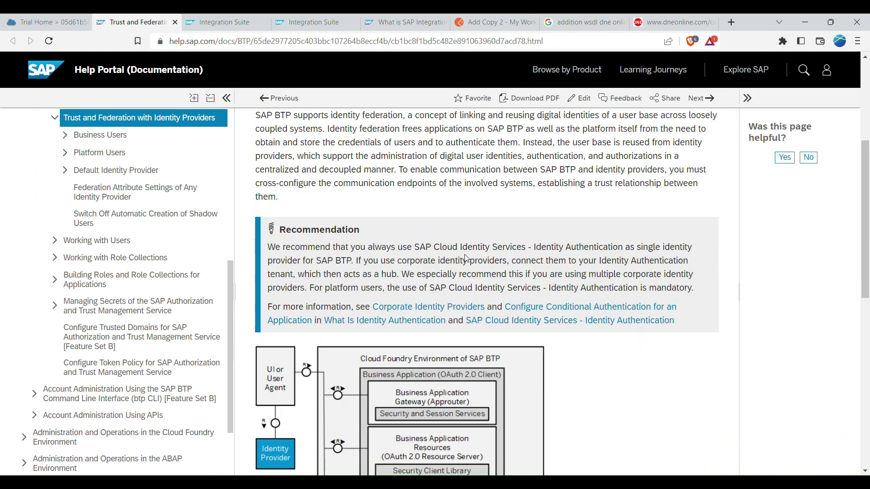
pyautogui.scroll(-2, 433, 326)
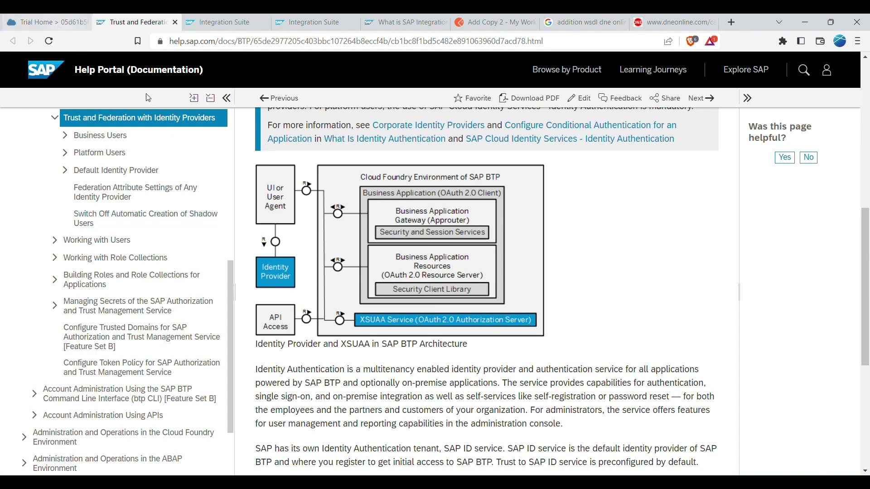
# Step: Switch to SAP BTP Cockpit, search the Service Marketplace for "process i", and view Process Integration Runtime's service plans
pyautogui.click(47, 25)
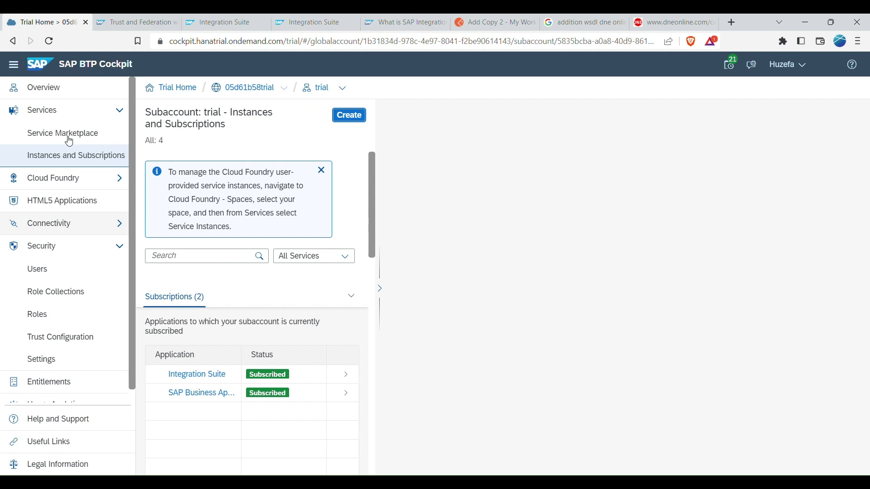
pyautogui.click(69, 142)
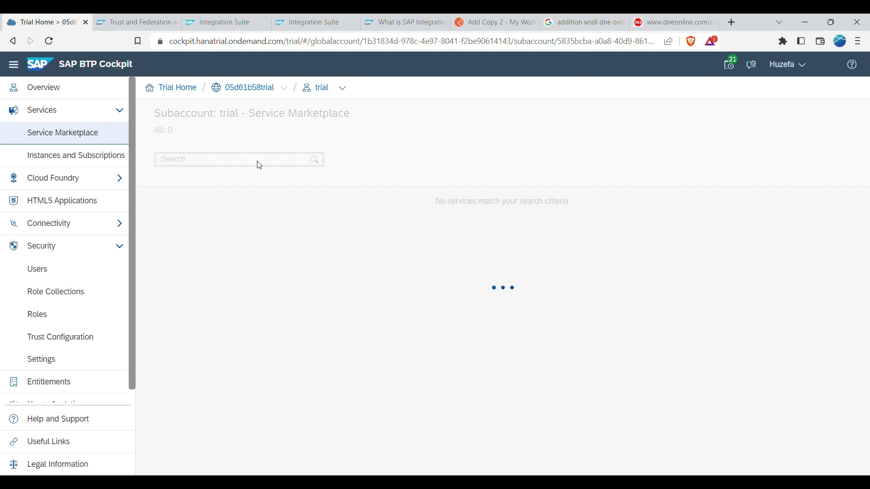
pyautogui.click(262, 165)
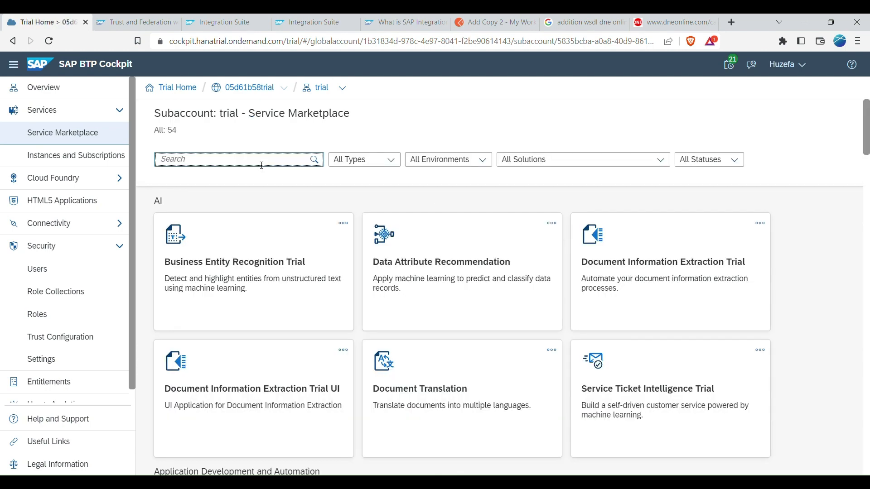
pyautogui.write('process i')
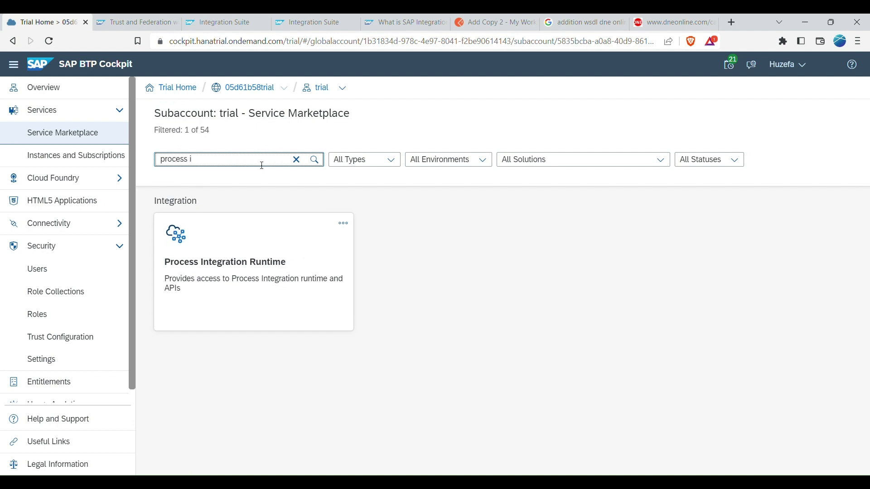
pyautogui.click(228, 270)
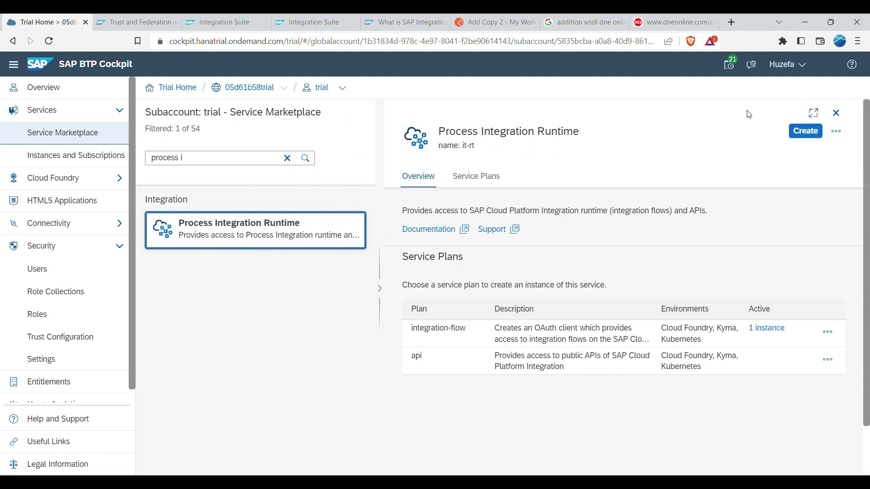
# Step: Try to delete the TestInstance service instance from the trial subaccount
pyautogui.click(72, 161)
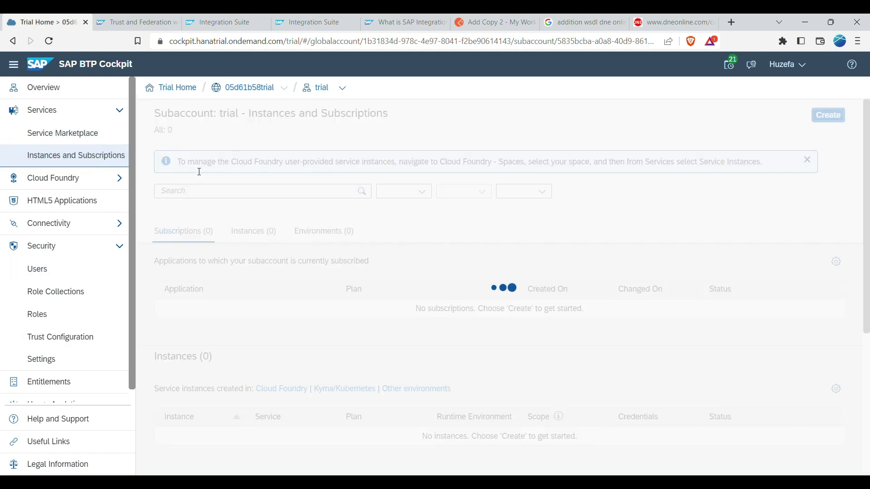
pyautogui.click(238, 232)
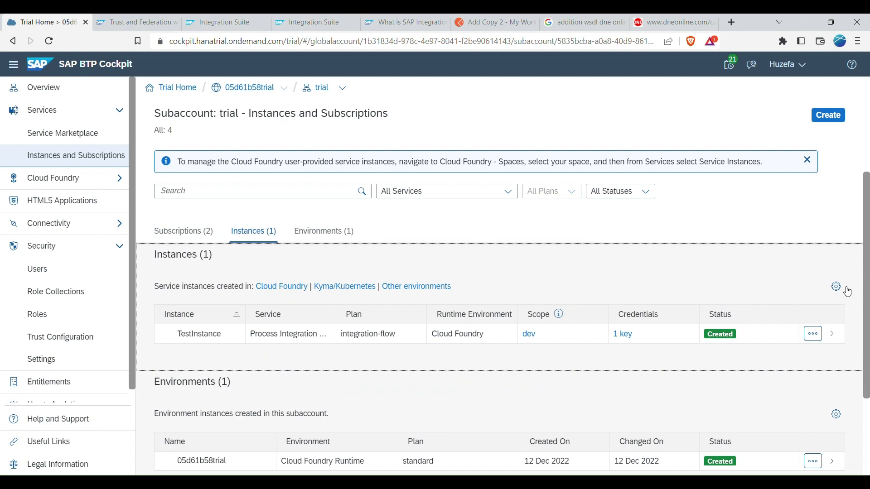
pyautogui.click(821, 336)
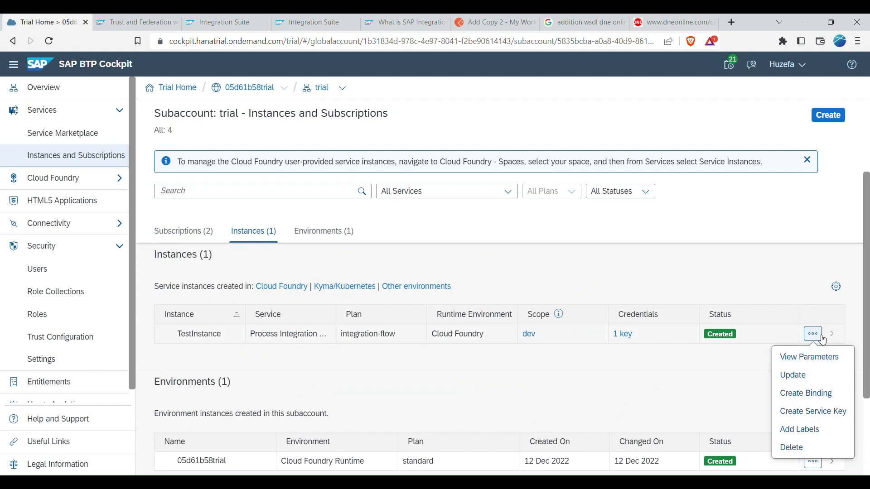
pyautogui.click(792, 447)
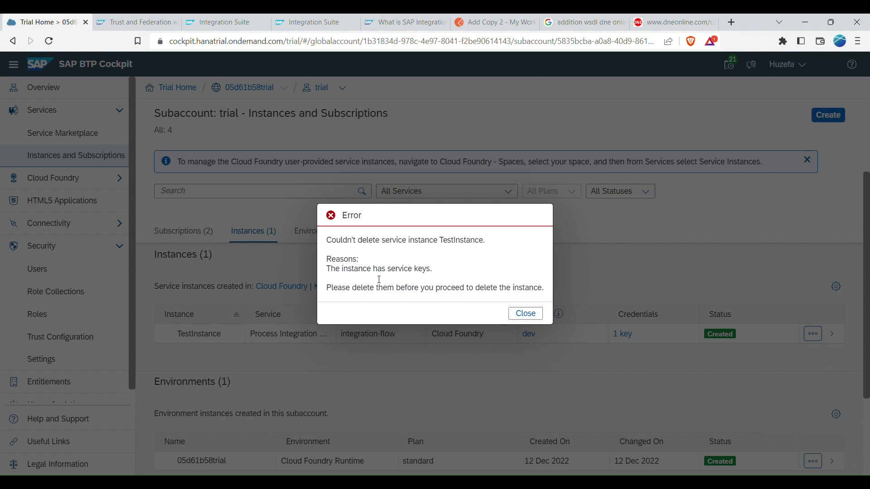
pyautogui.click(526, 314)
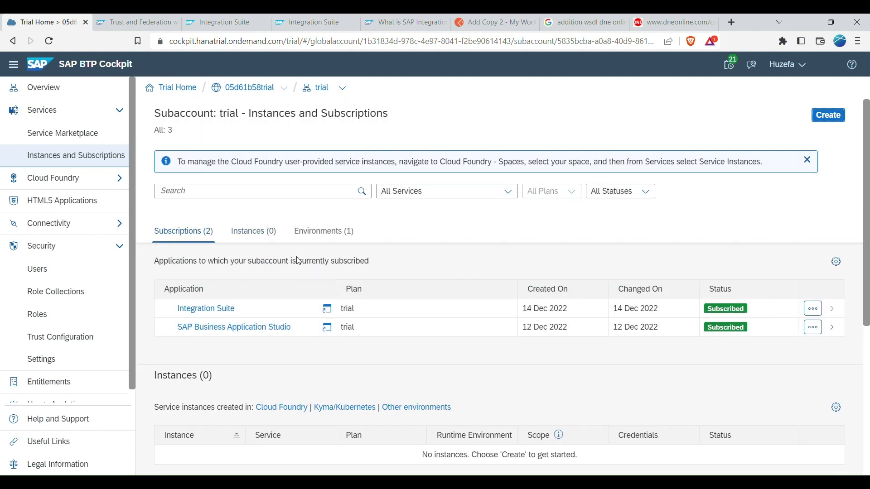
# Step: Search the trial subaccount's Service Marketplace for "process in" to find Process Integration Runtime
pyautogui.click(86, 134)
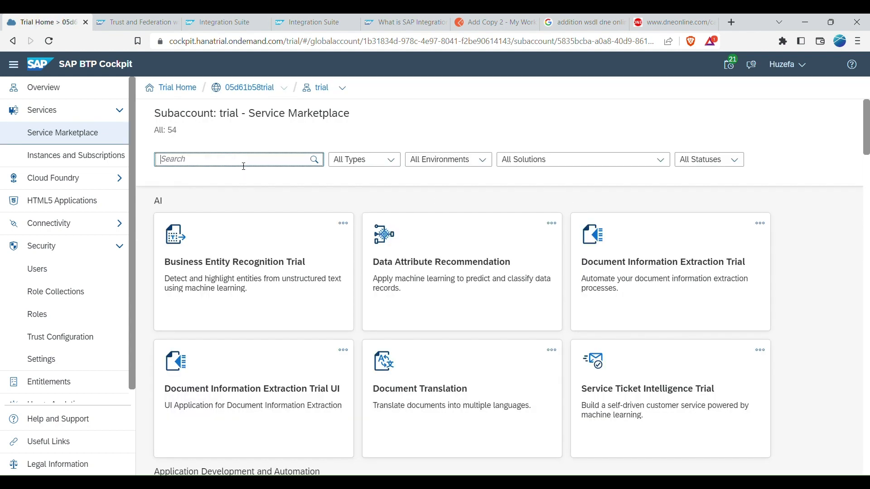
pyautogui.write('process')
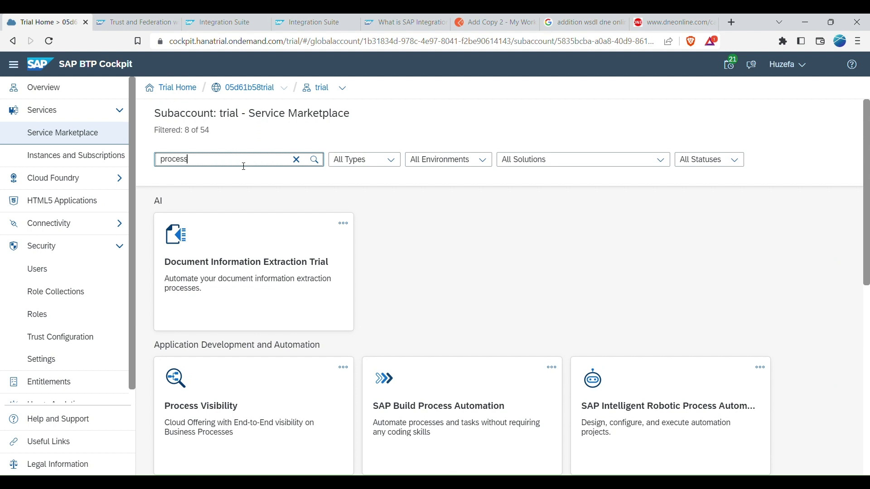
pyautogui.write(' in')
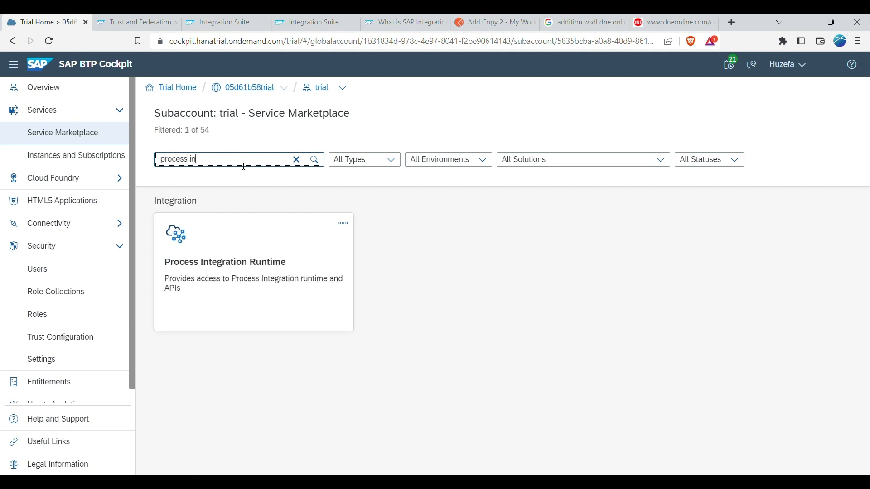
# Step: Start a new Process Integration Runtime instance named TestInstance with the integration-flow plan and proceed to its parameters
pyautogui.click(281, 270)
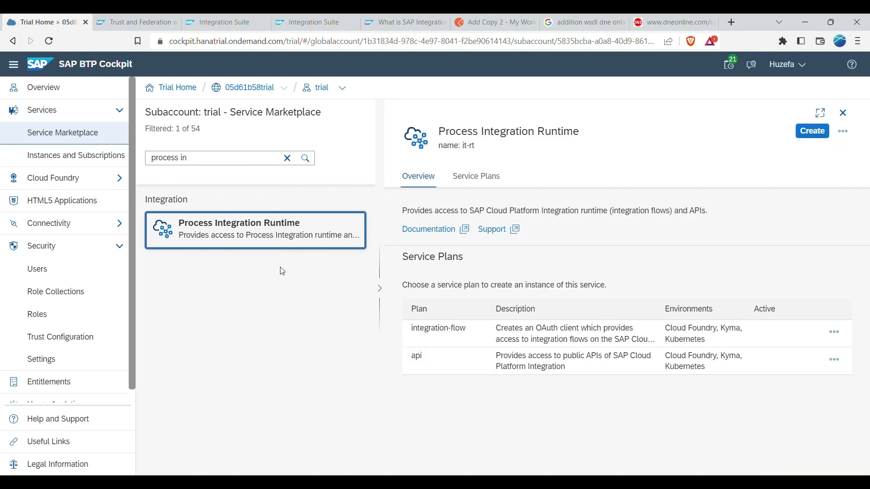
pyautogui.click(806, 136)
pyautogui.click(805, 131)
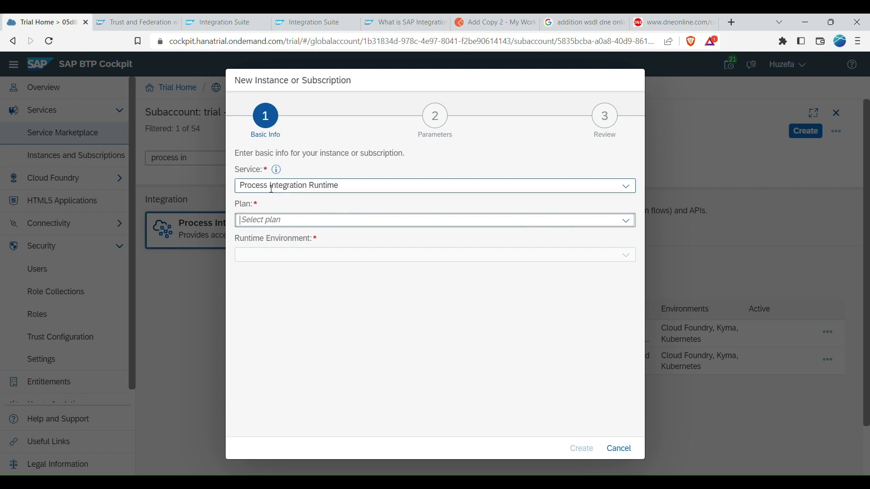
pyautogui.click(632, 226)
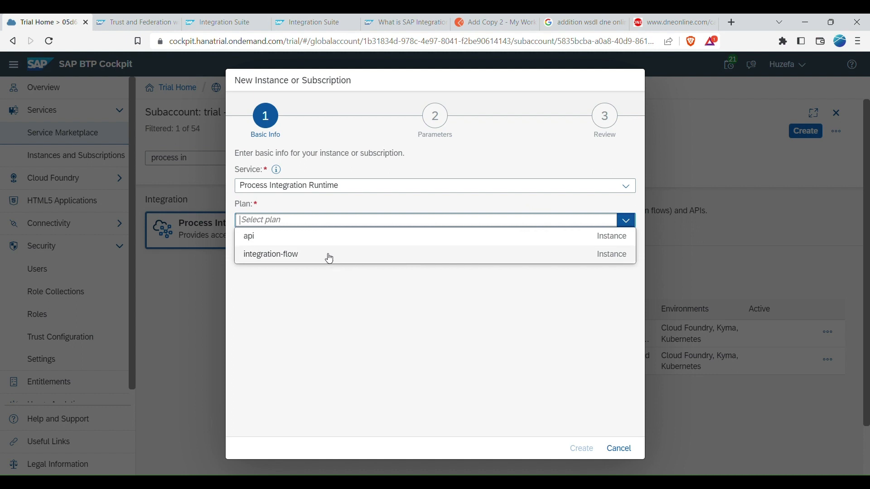
pyautogui.click(328, 257)
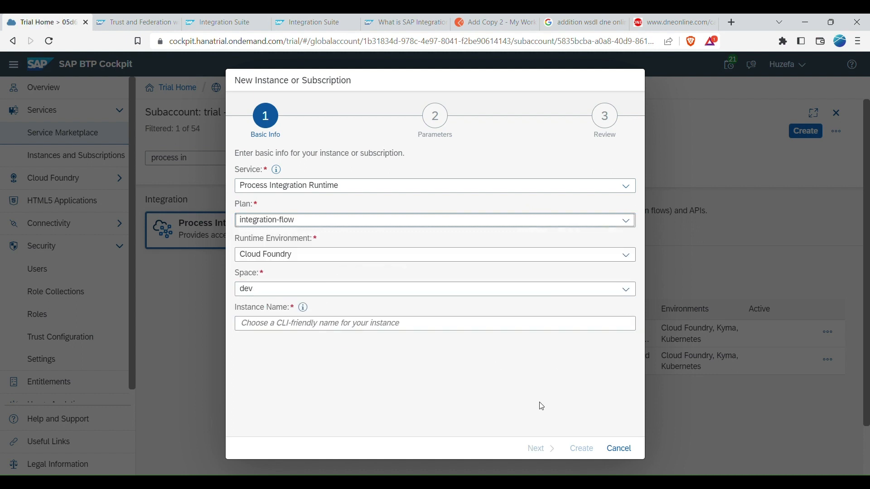
pyautogui.click(320, 324)
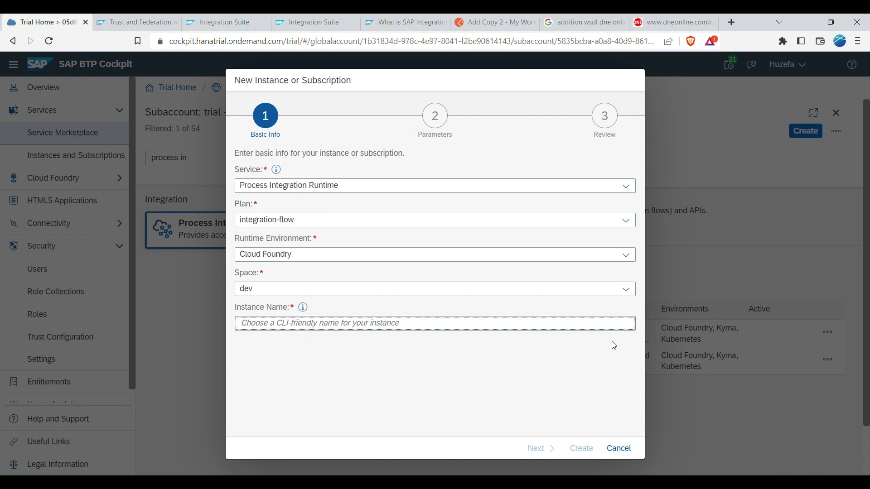
pyautogui.write('Test')
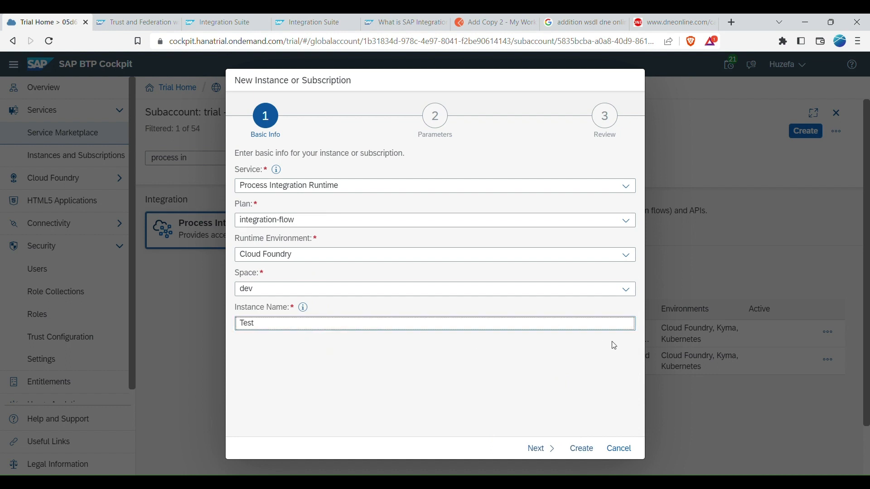
pyautogui.write('Instance')
pyautogui.click(540, 450)
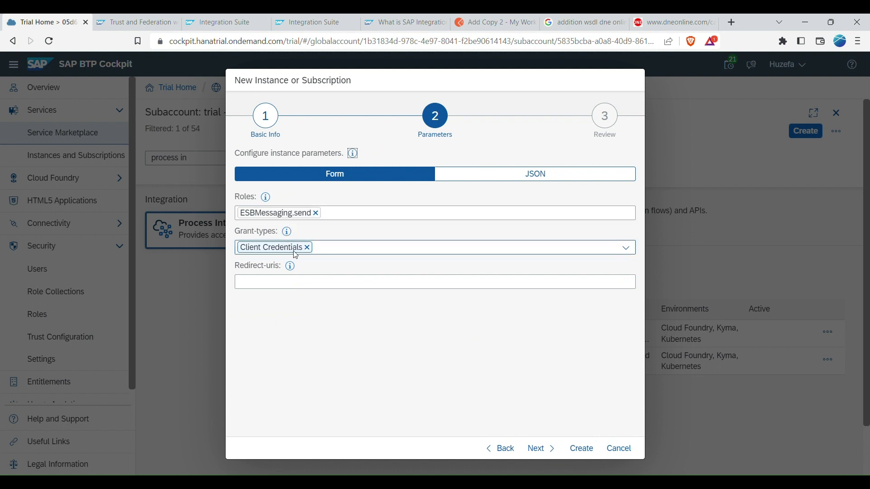
# Step: Add the Password grant type alongside Client Credentials and create the TestInstance service instance
pyautogui.click(344, 253)
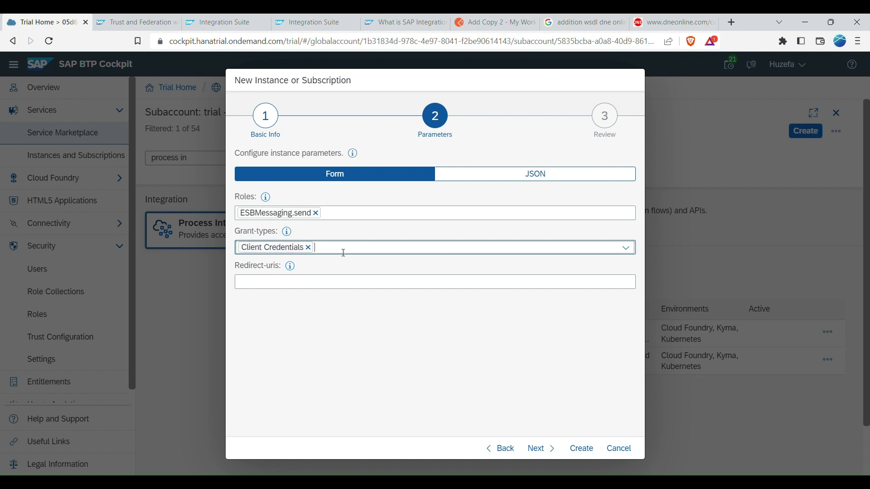
pyautogui.write('Password')
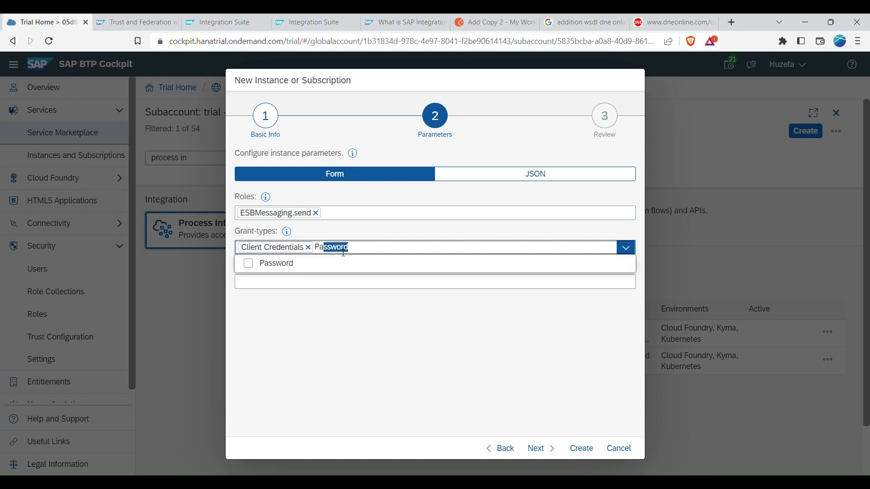
pyautogui.press('Return')
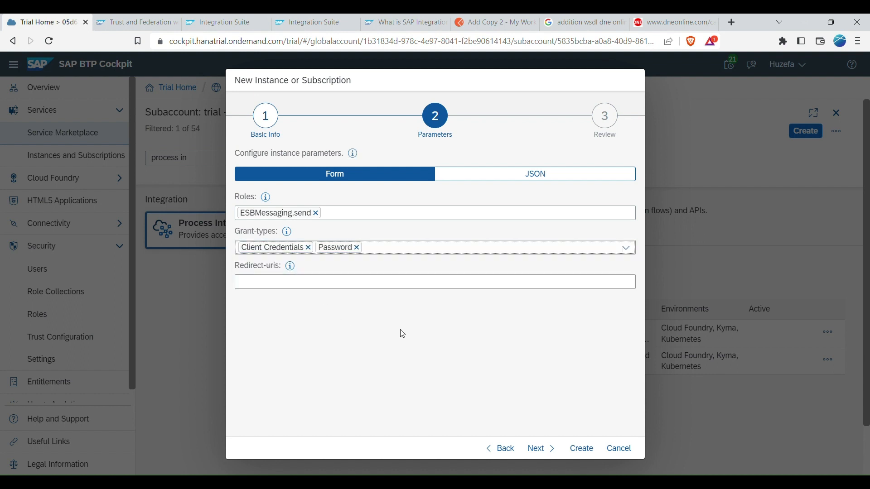
pyautogui.click(547, 447)
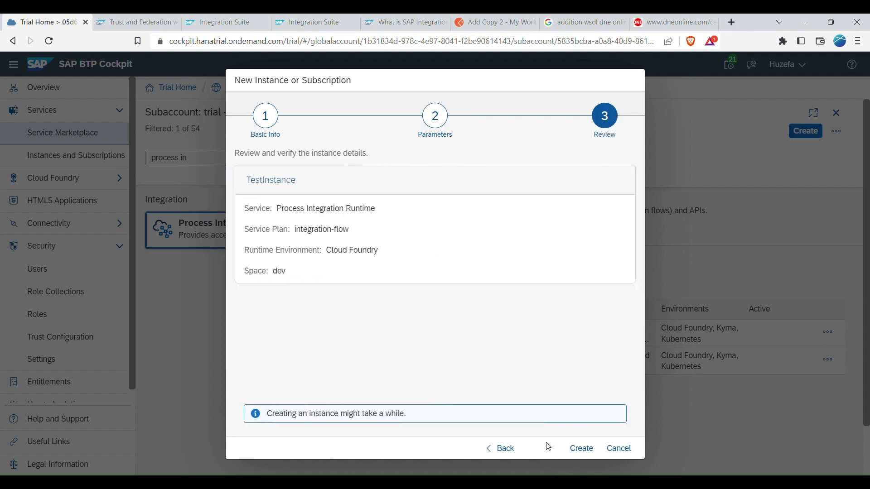
pyautogui.click(594, 450)
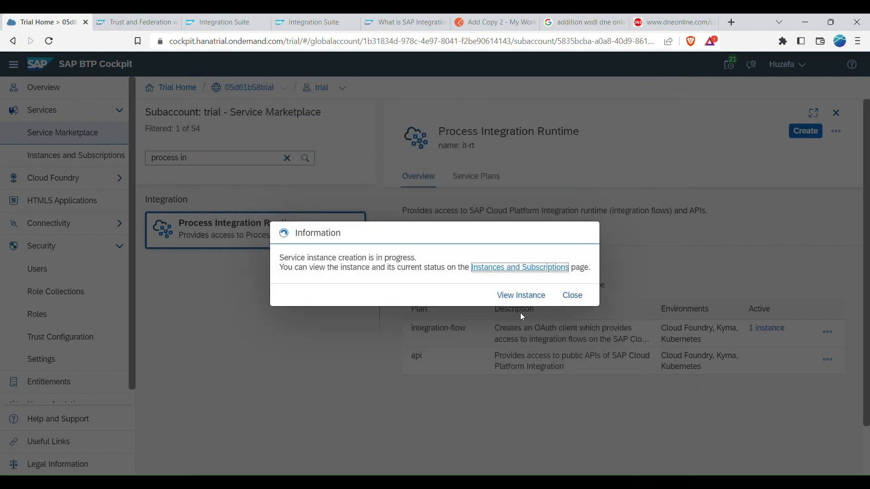
# Step: View the created instance in Instances and Subscriptions and create a ClientId/Secret service key named testkey for TestInstance
pyautogui.click(521, 295)
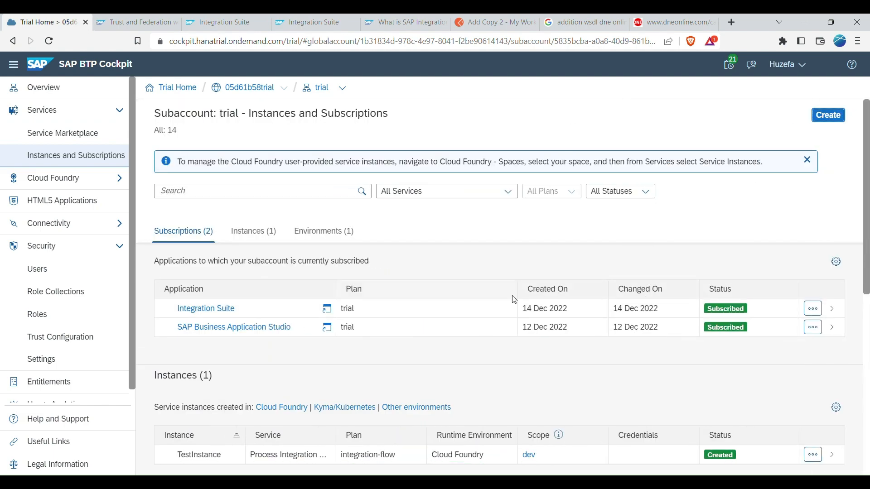
pyautogui.scroll(-3, 471, 352)
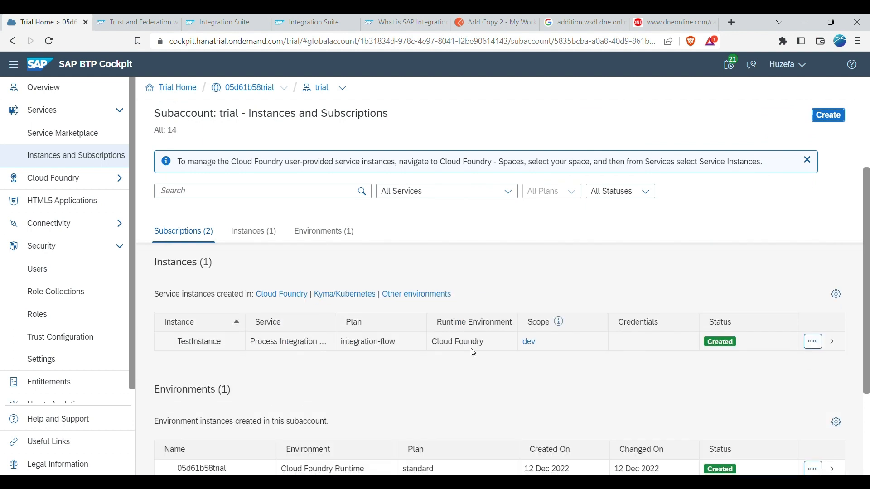
pyautogui.click(813, 344)
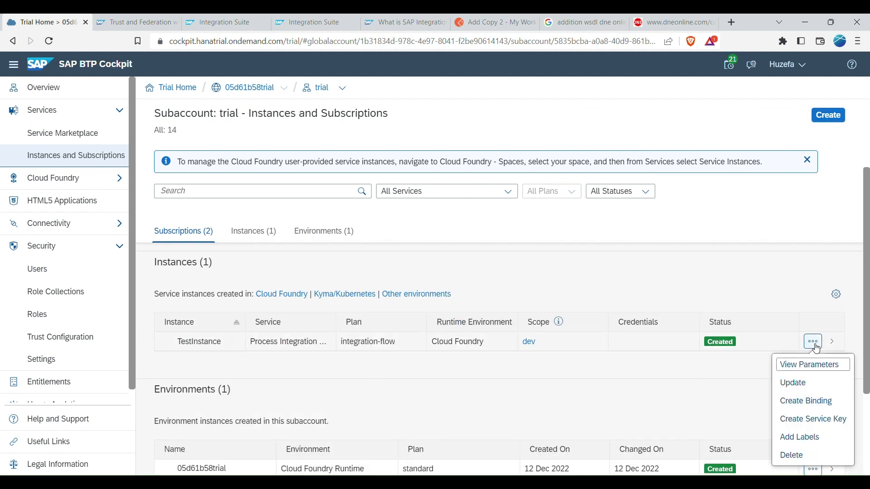
pyautogui.click(825, 421)
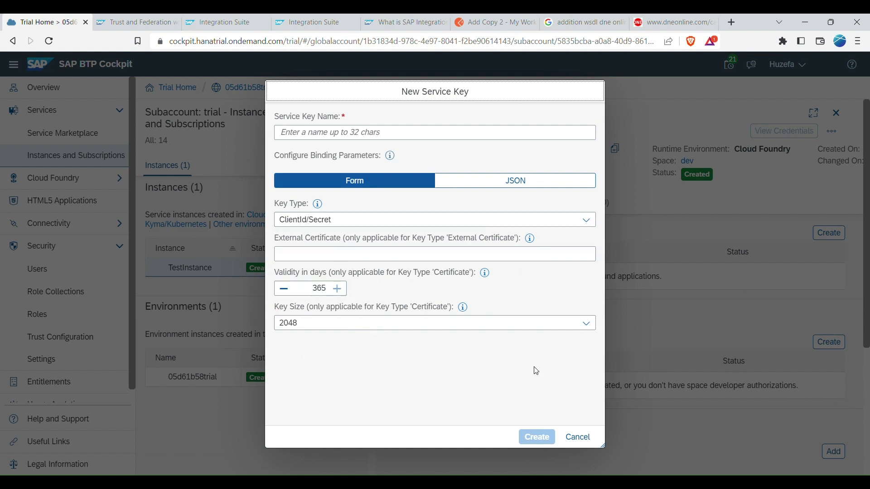
pyautogui.click(587, 133)
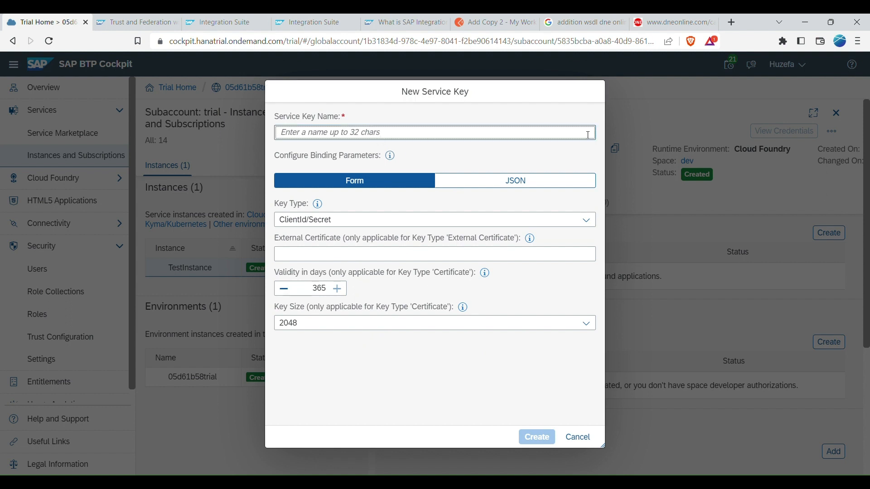
pyautogui.write('t')
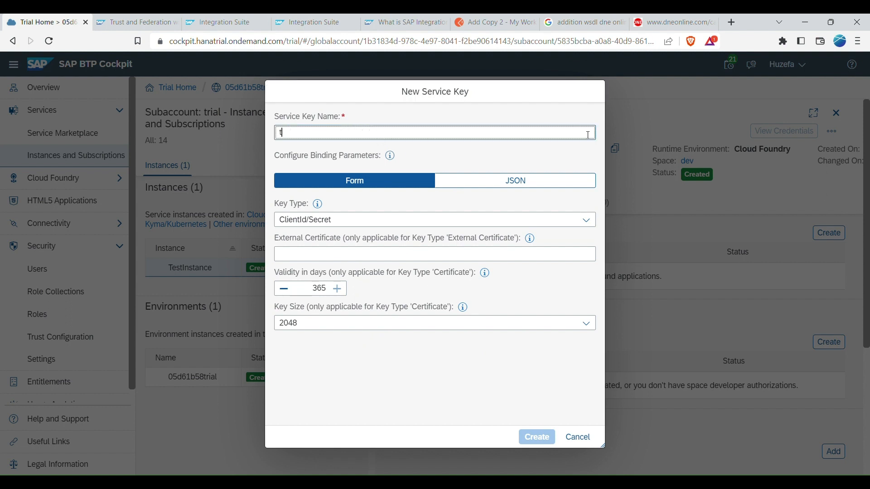
pyautogui.write('estkey')
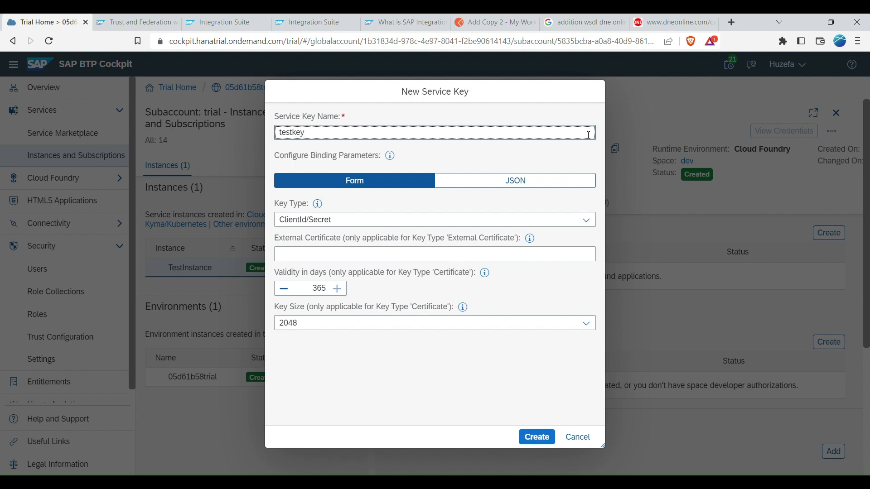
pyautogui.click(538, 439)
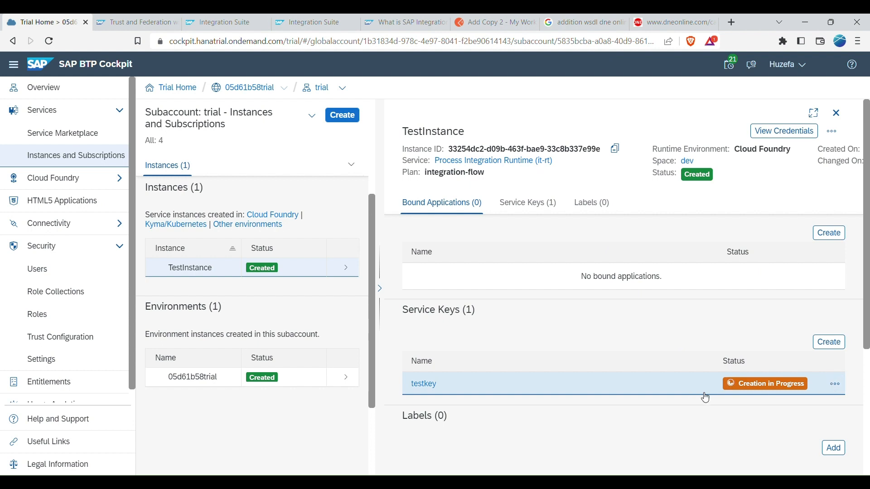
# Step: Show the available actions for the testkey service key, and switch to Postman's pending import of the token request
pyautogui.click(839, 386)
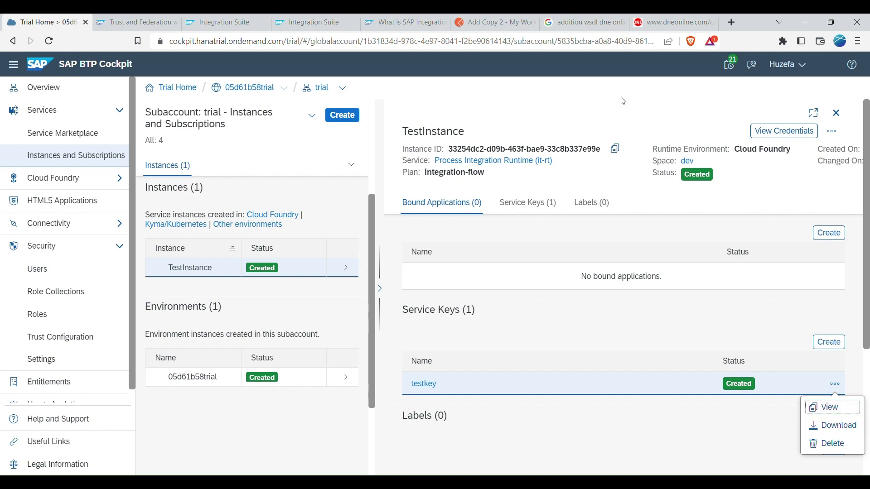
pyautogui.click(495, 23)
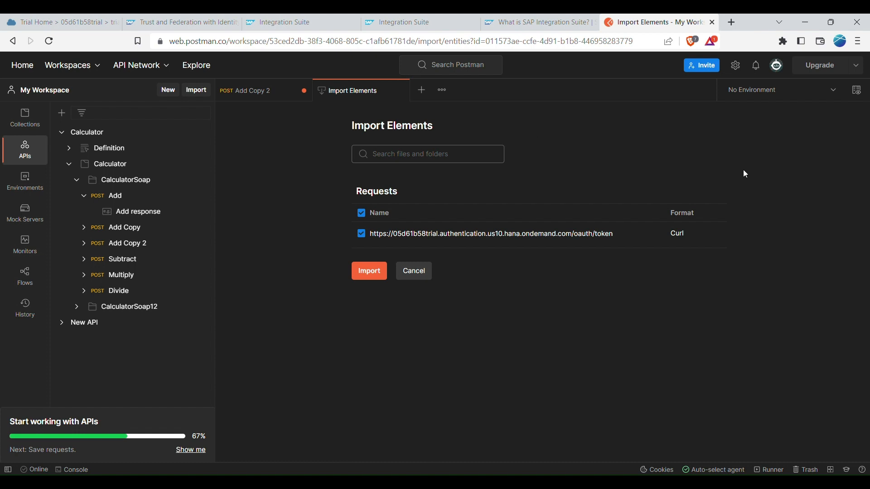
pyautogui.click(201, 91)
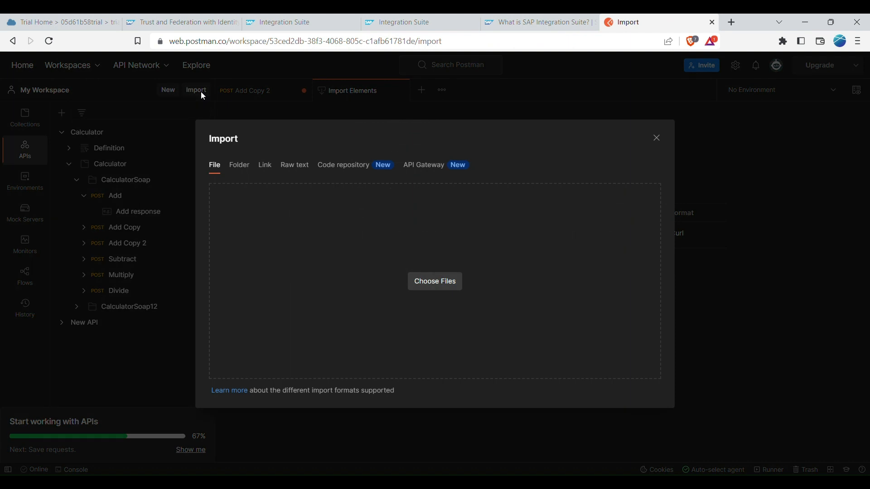
pyautogui.click(293, 167)
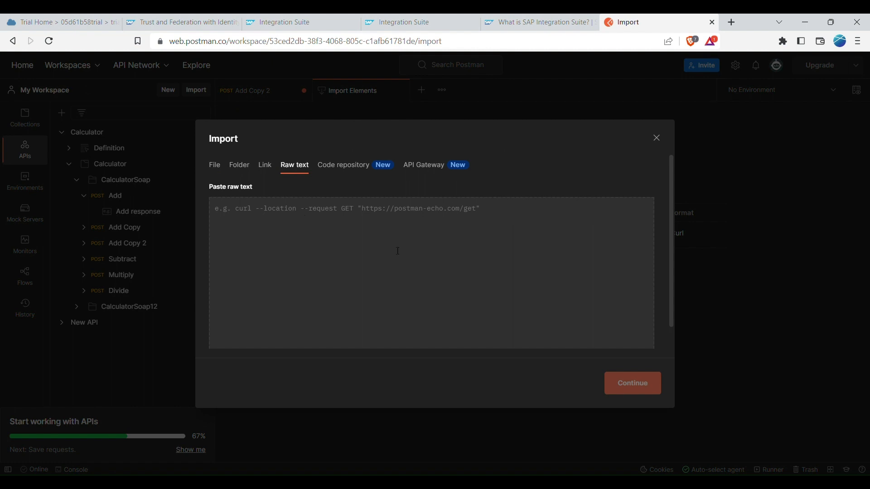
pyautogui.click(656, 138)
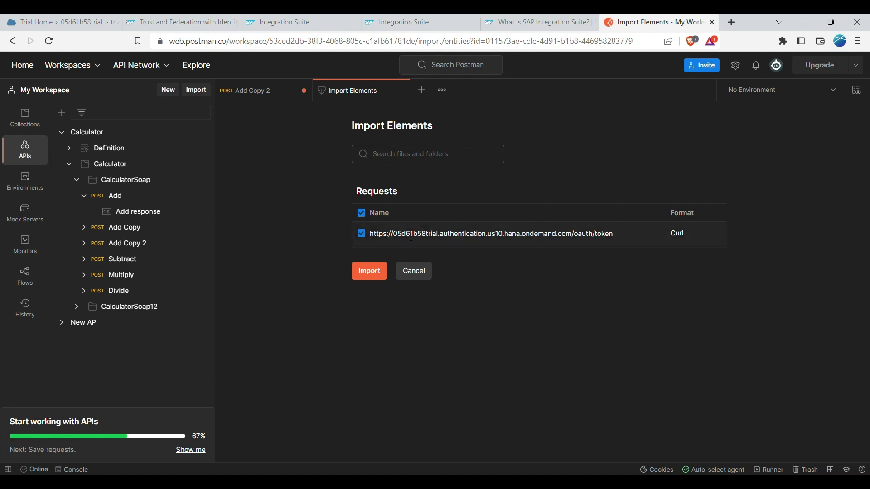
# Step: Import the cURL request for the oauth/token endpoint, check its authorization and body, and send it to request an access token
pyautogui.click(379, 272)
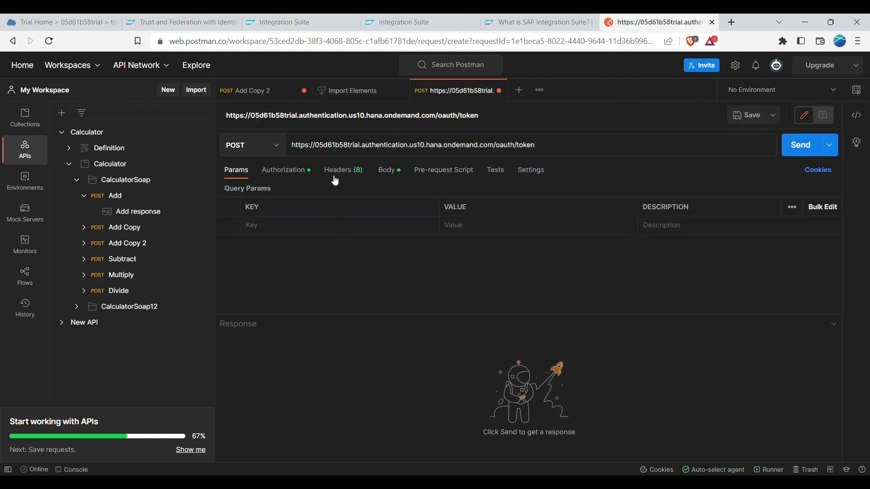
pyautogui.click(295, 171)
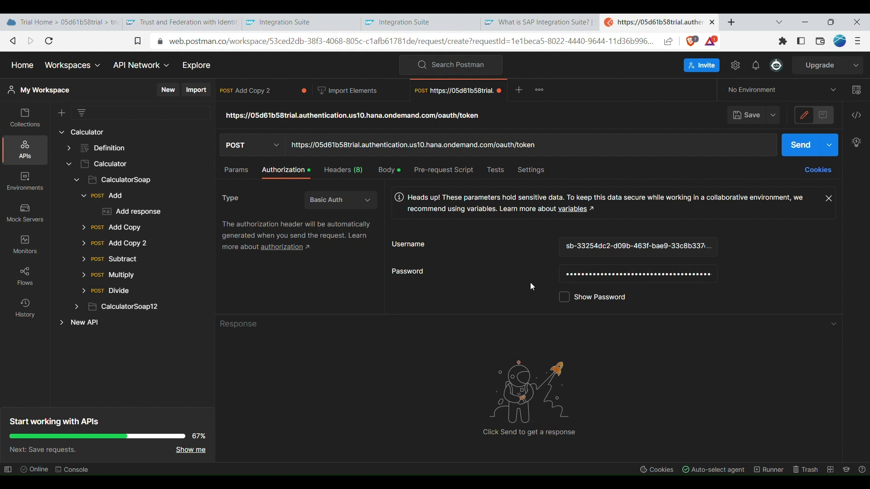
pyautogui.click(387, 173)
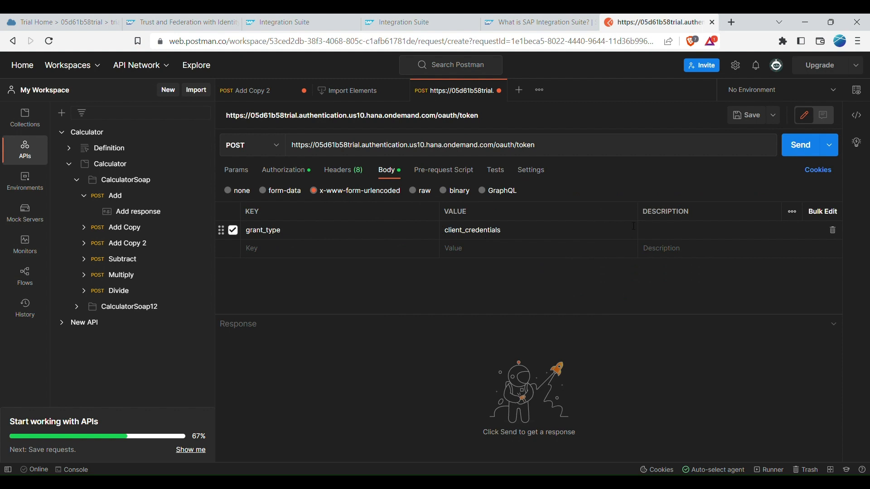
pyautogui.click(801, 145)
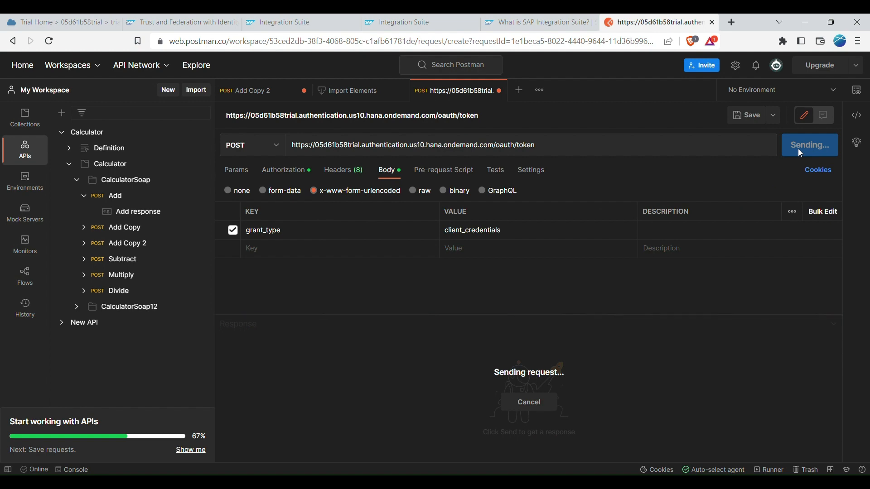
# Step: Paste the access token as the Bearer Token of the Add Copy 2 request and send the request to addservice
pyautogui.click(271, 93)
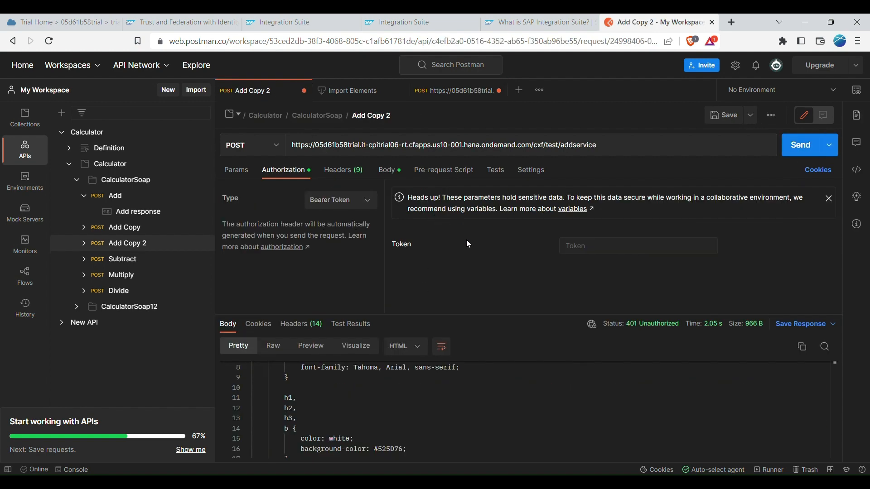
pyautogui.click(589, 246)
pyautogui.hotkey('ctrl', 'v')
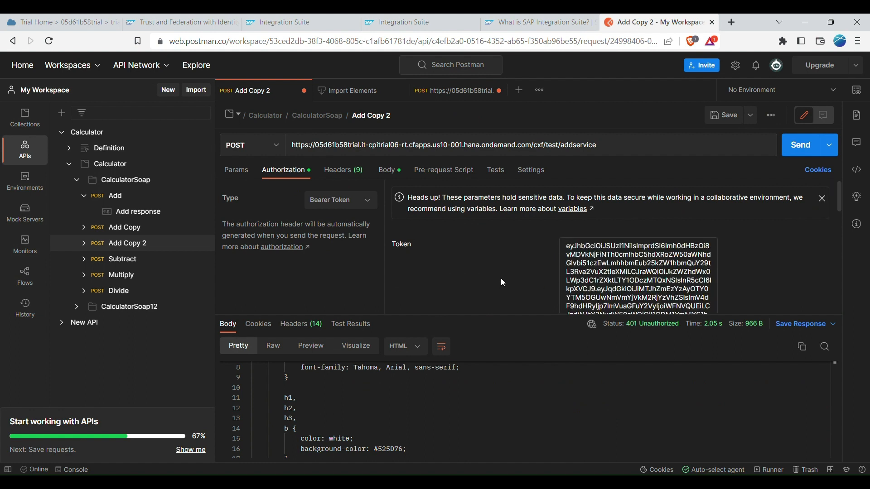
pyautogui.click(796, 151)
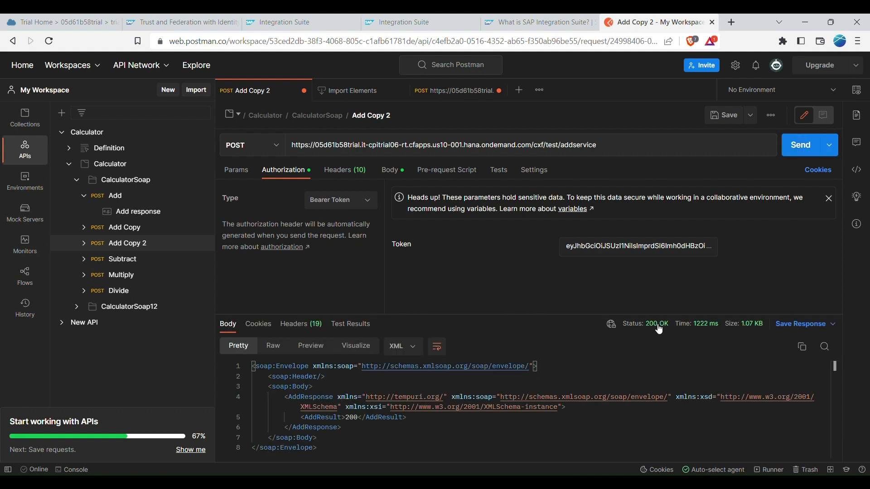
pyautogui.moveTo(659, 330)
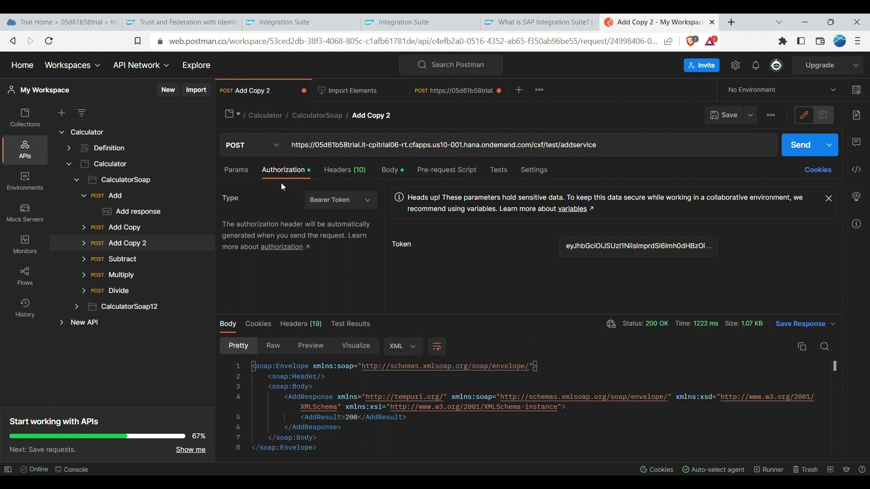
# Step: Set both intA and intB to 1001 in the Add Copy 2 request body and send the request
pyautogui.click(382, 169)
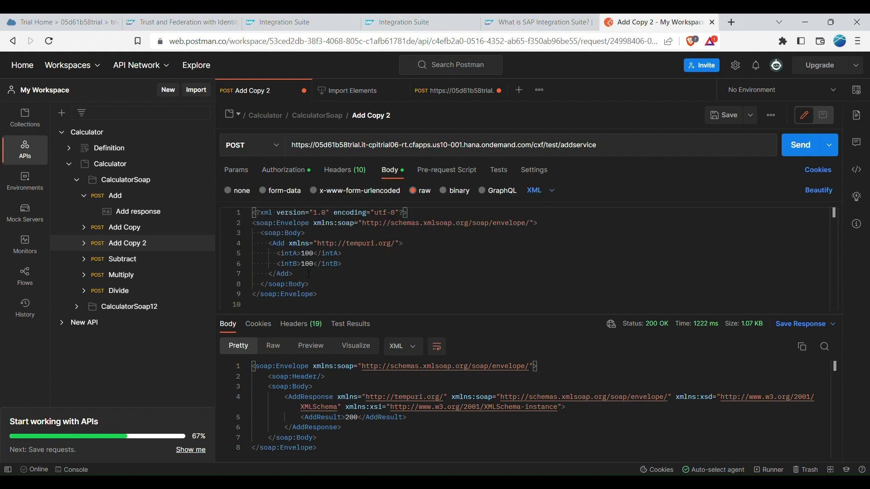
pyautogui.click(315, 253)
pyautogui.write('1')
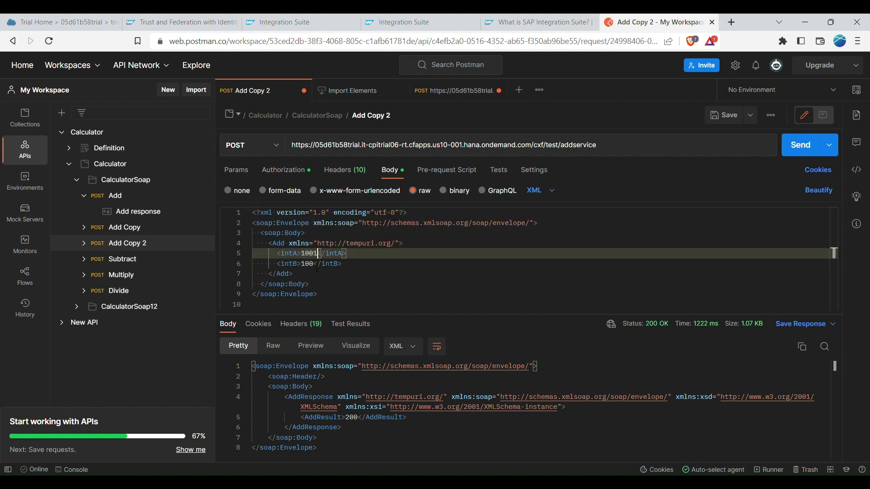
pyautogui.click(314, 263)
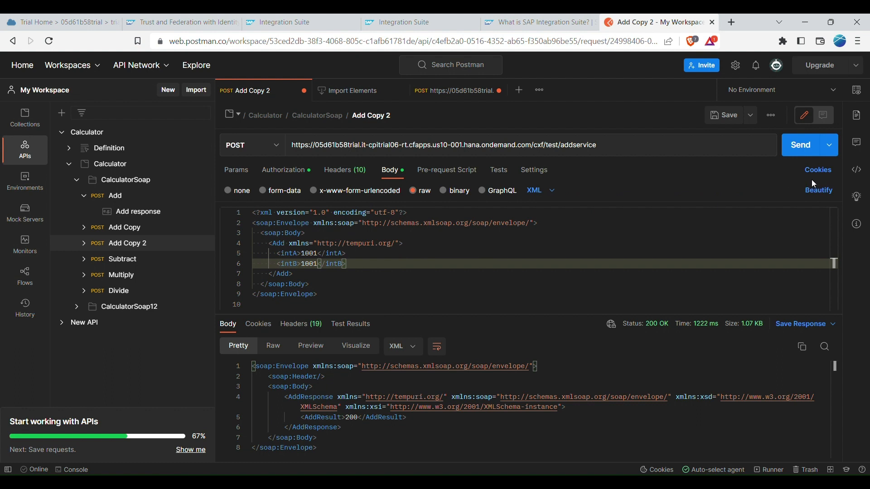
pyautogui.click(813, 145)
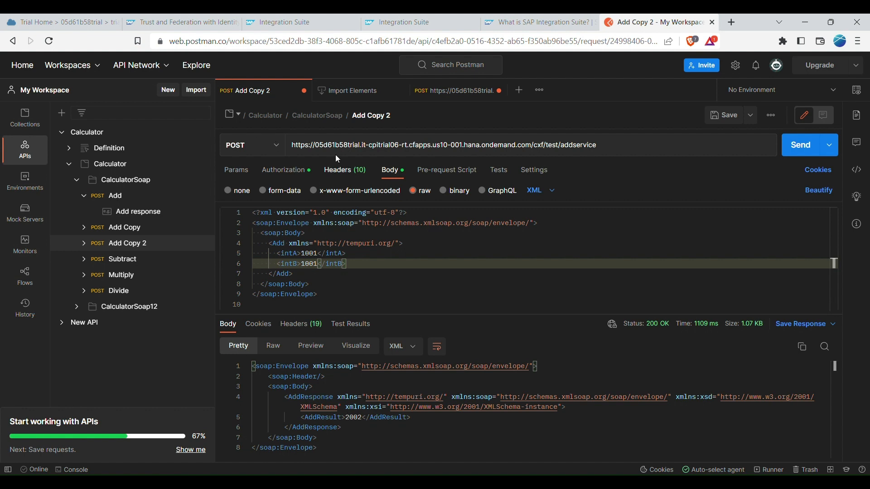
# Step: Switch to Integration Suite's Manage Integration Content page and review the Soap Demo endpoints, status, artifact details and log configuration
pyautogui.click(61, 22)
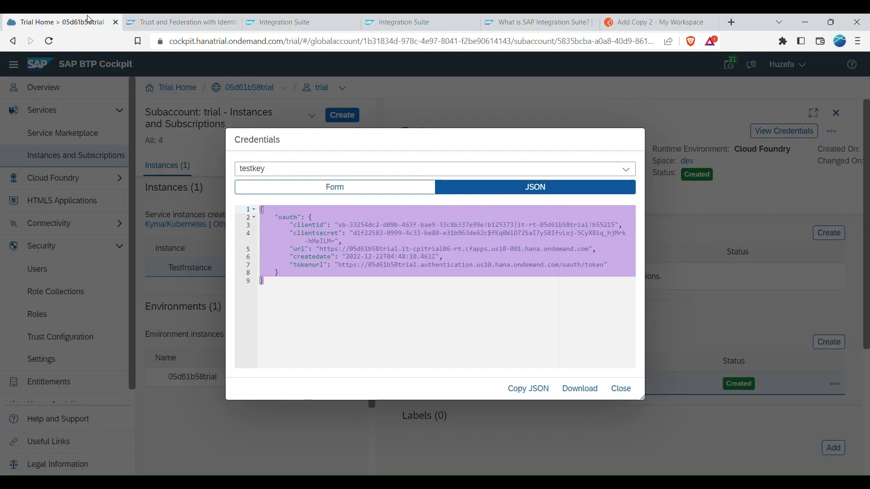
pyautogui.click(177, 19)
pyautogui.click(290, 20)
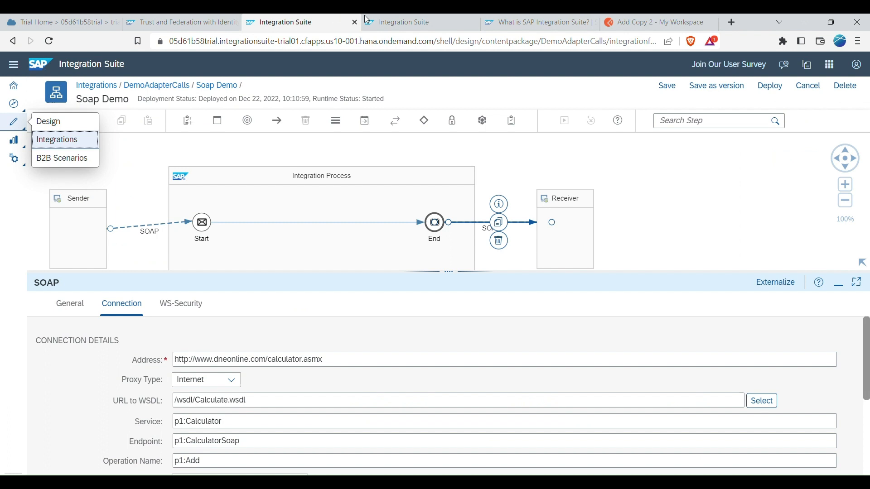
pyautogui.click(399, 19)
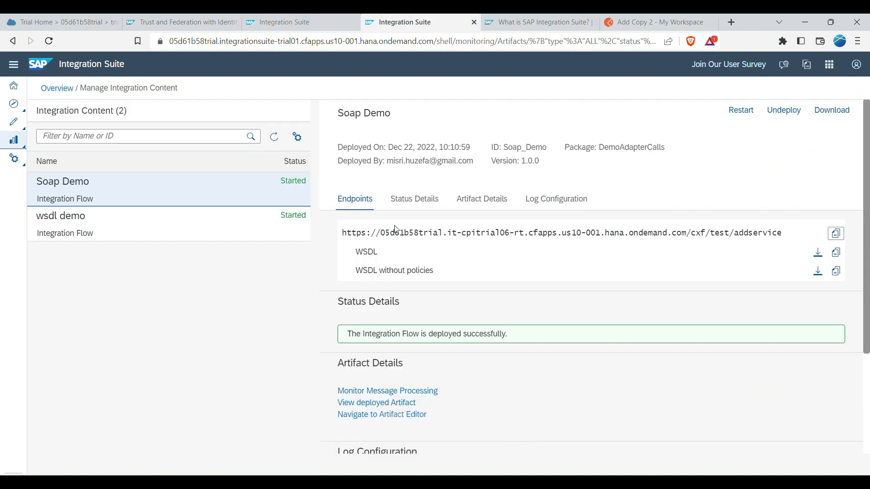
pyautogui.scroll(-5, 473, 331)
pyautogui.scroll(2, 453, 330)
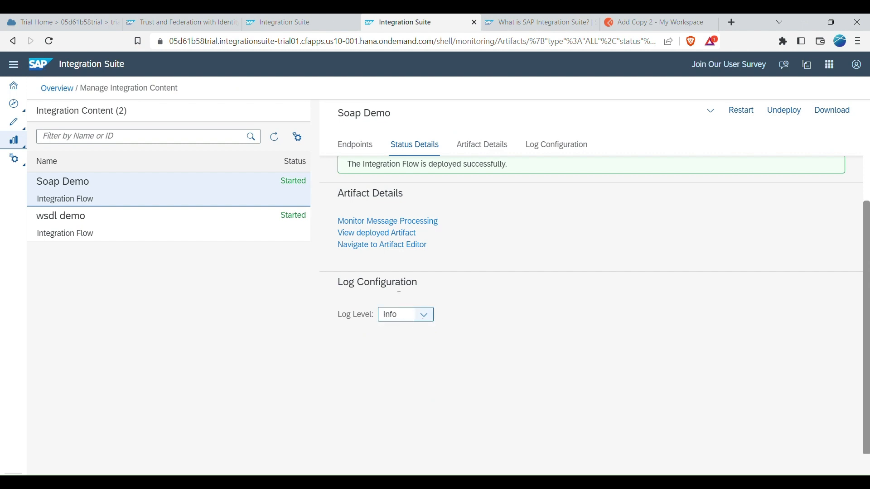
pyautogui.scroll(3, 480, 229)
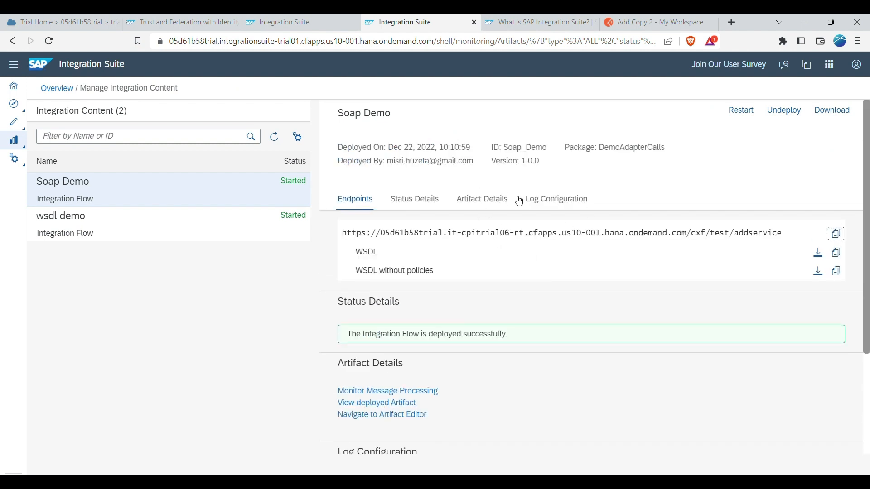
pyautogui.click(405, 200)
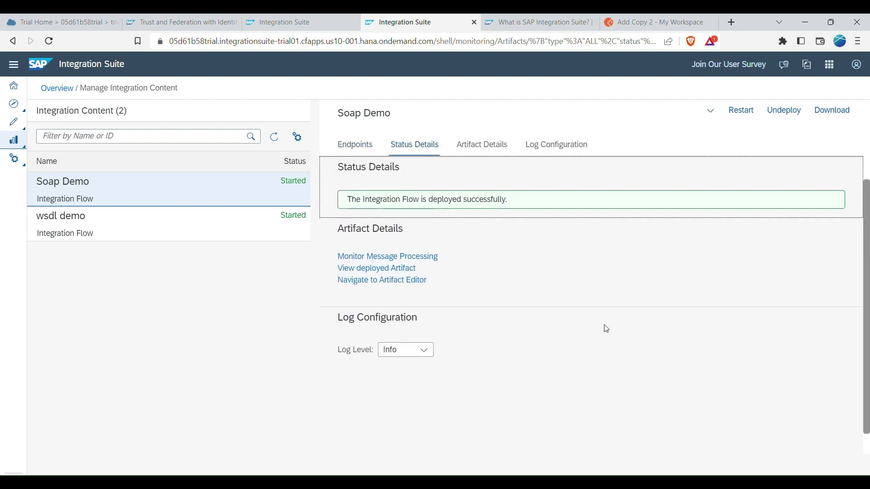
pyautogui.scroll(3, 605, 328)
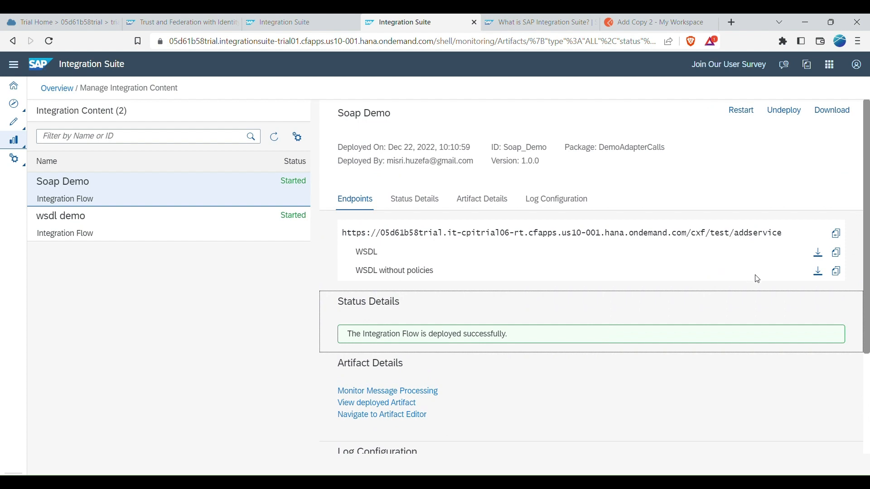
# Step: Change the log level of the deployed Soap Demo integration flow to Trace
pyautogui.click(566, 206)
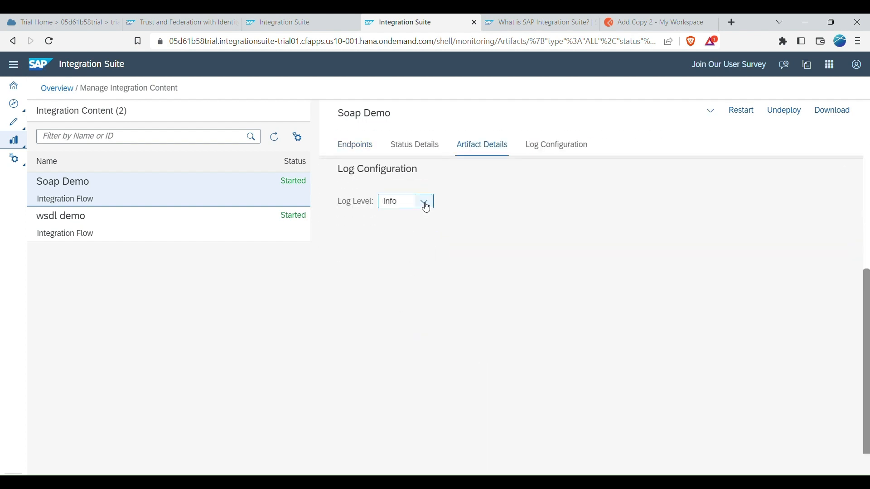
pyautogui.click(424, 203)
pyautogui.click(396, 289)
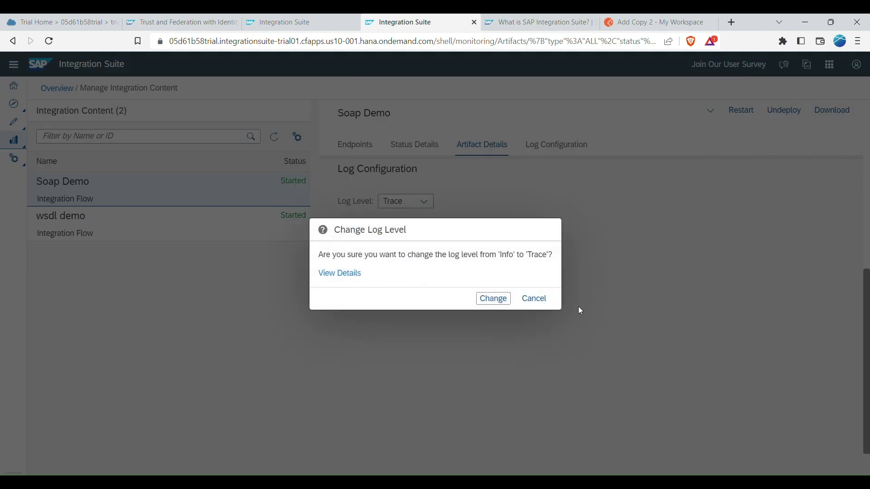
pyautogui.click(505, 304)
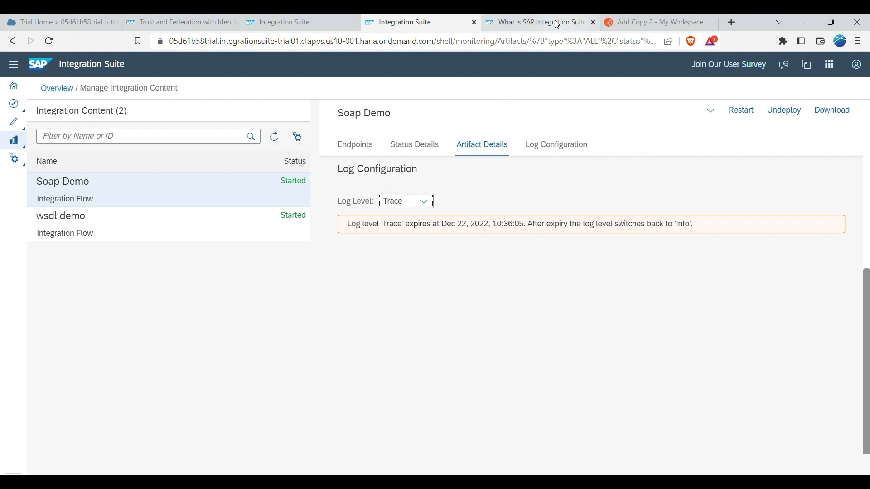
# Step: Switch to Postman and send the Add Copy 2 request again with intA and intB at 1001
pyautogui.click(627, 16)
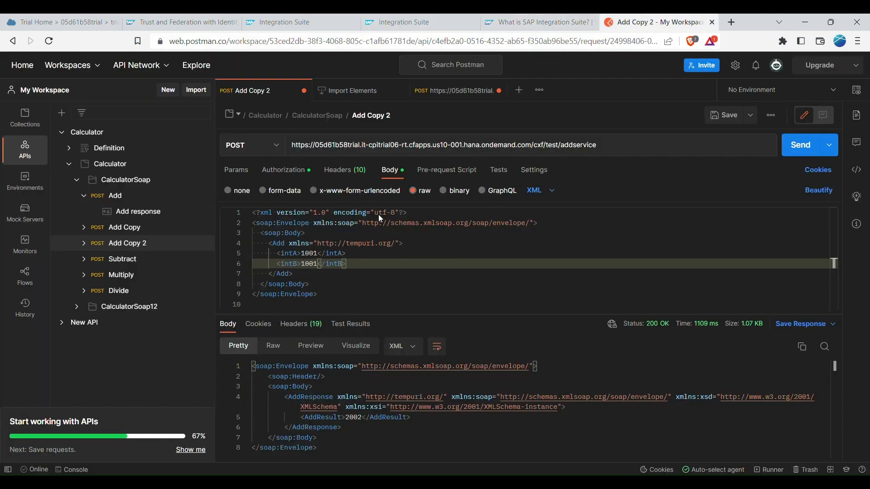
pyautogui.click(181, 22)
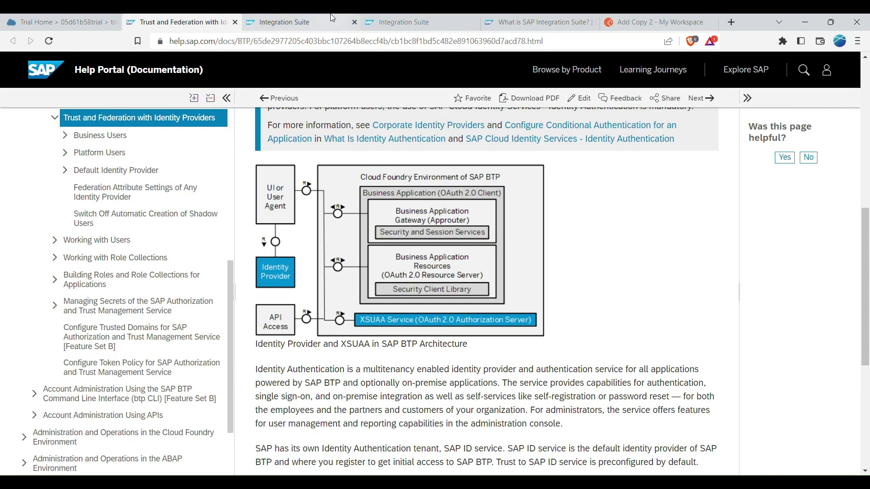
pyautogui.click(667, 21)
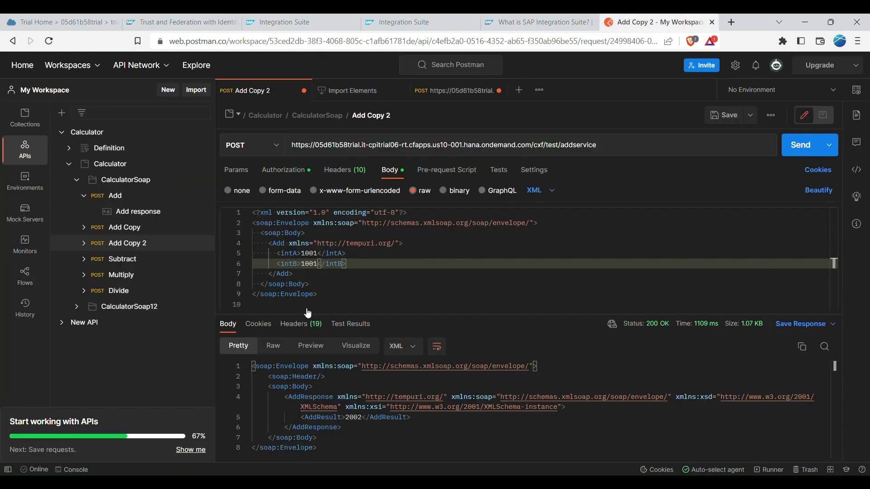
pyautogui.click(801, 155)
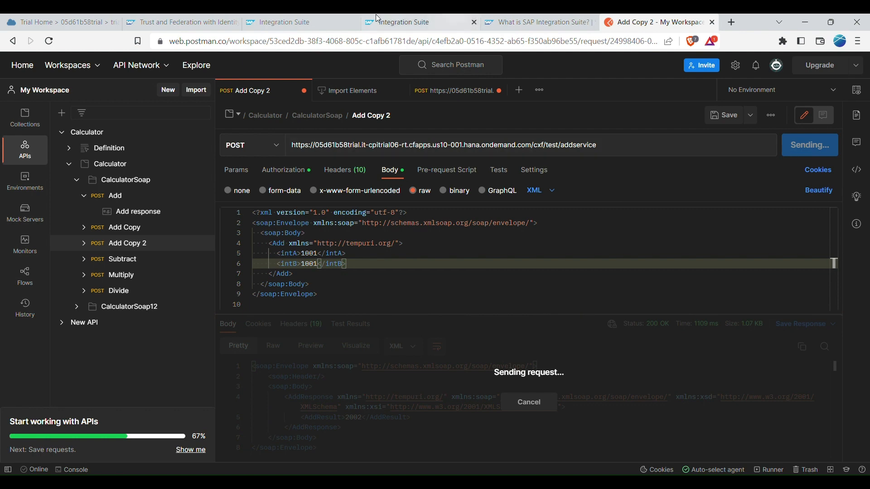
# Step: Switch back to the Soap Demo details in Integration Suite and open its message processing monitor
pyautogui.click(329, 19)
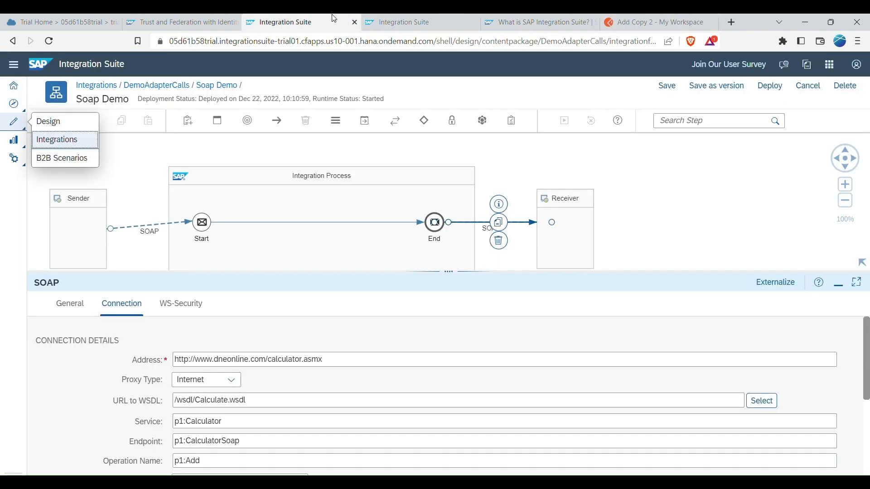
pyautogui.click(418, 17)
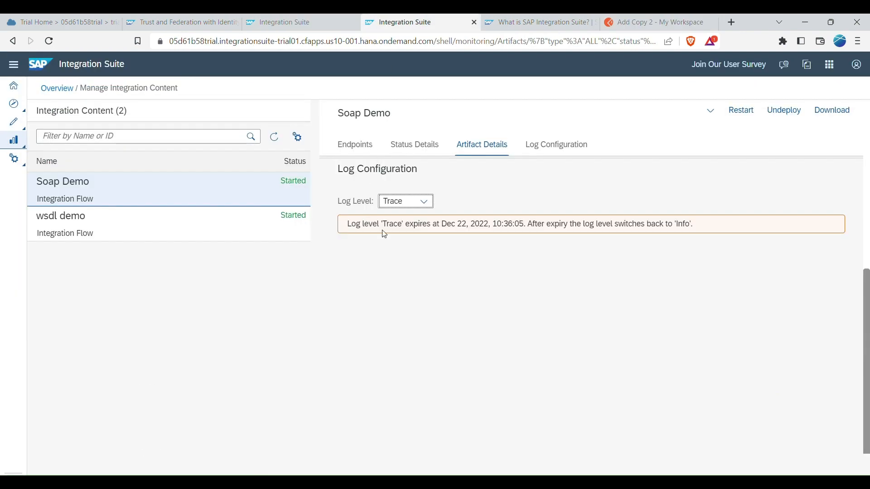
pyautogui.scroll(10, 414, 281)
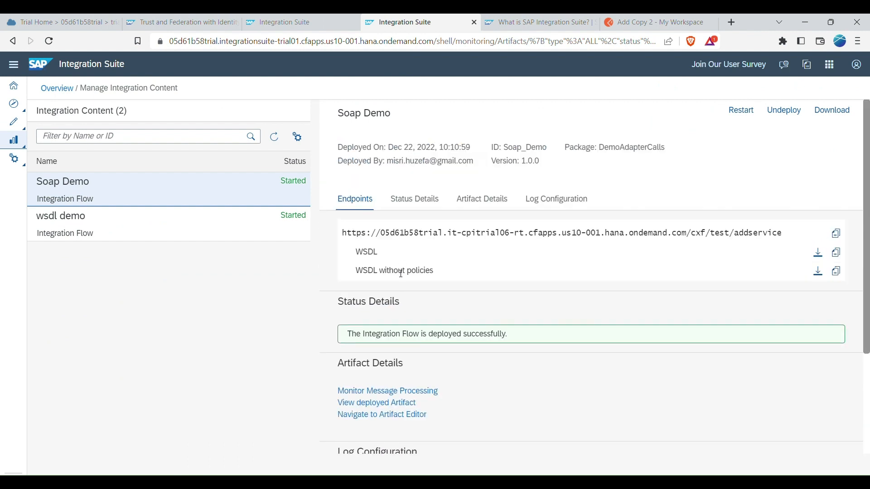
pyautogui.click(398, 394)
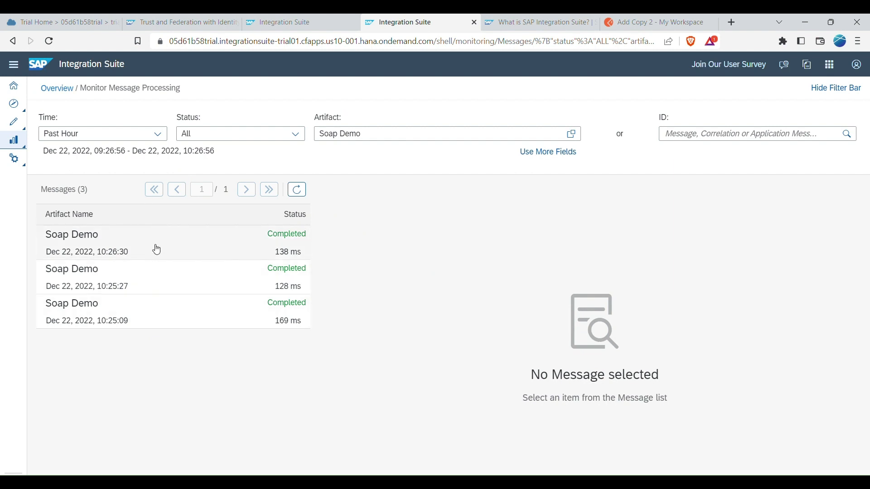
# Step: Compare the log levels of the Soap Demo messages from 10:26:30 and 10:25:27, ending on the logs of the 10:26:30 message
pyautogui.click(124, 245)
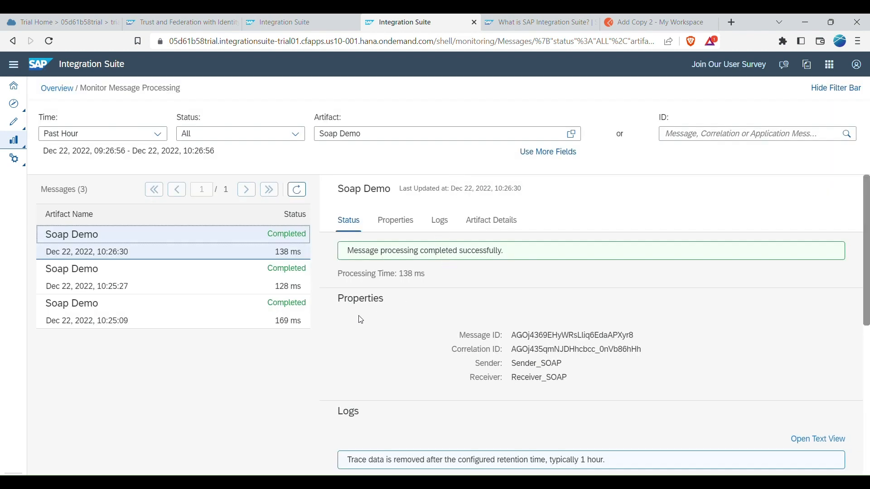
pyautogui.click(157, 286)
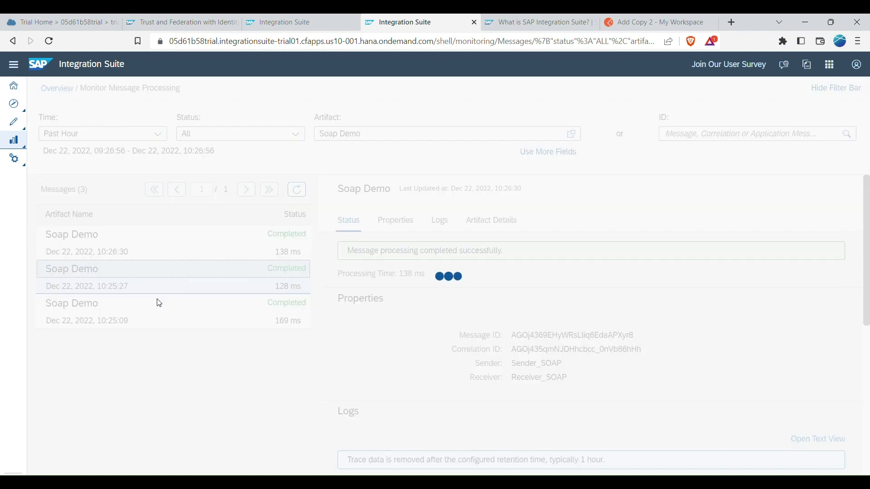
pyautogui.scroll(-5, 442, 328)
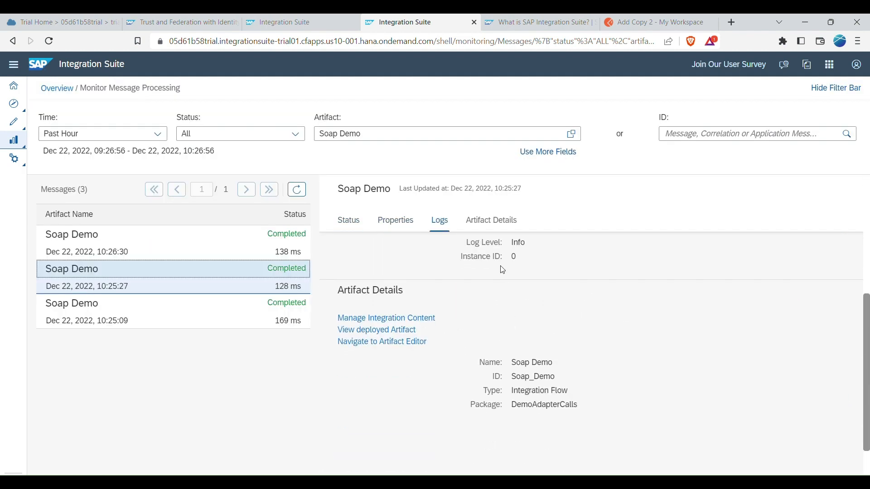
pyautogui.click(204, 249)
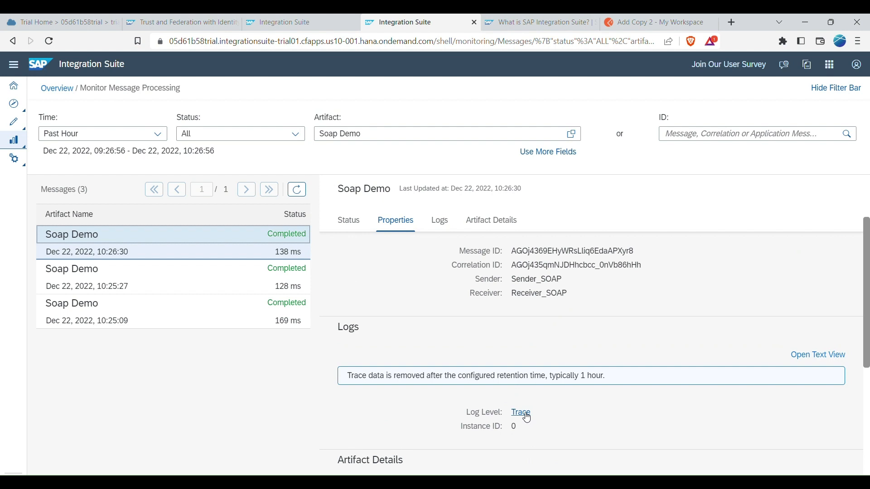
pyautogui.click(452, 220)
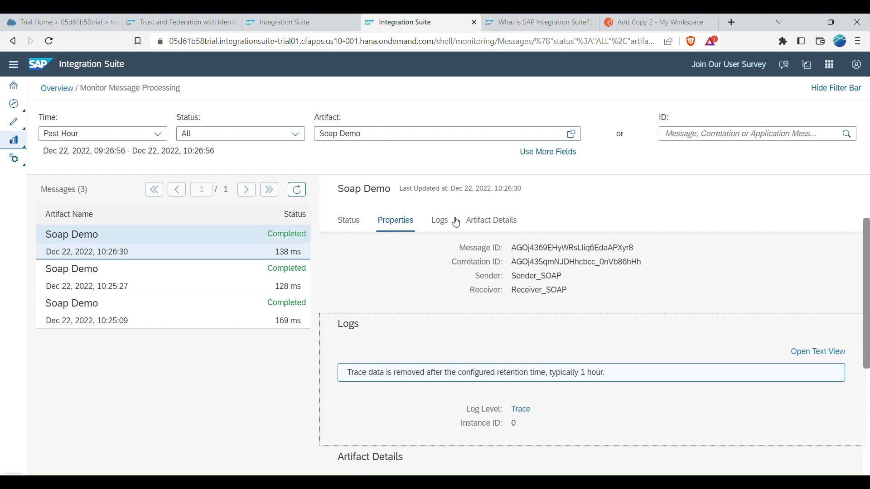
# Step: Open the trace of the 10:26:30 message and inspect the first SOAP run step and the sender SOAP channel in the flow model
pyautogui.click(523, 332)
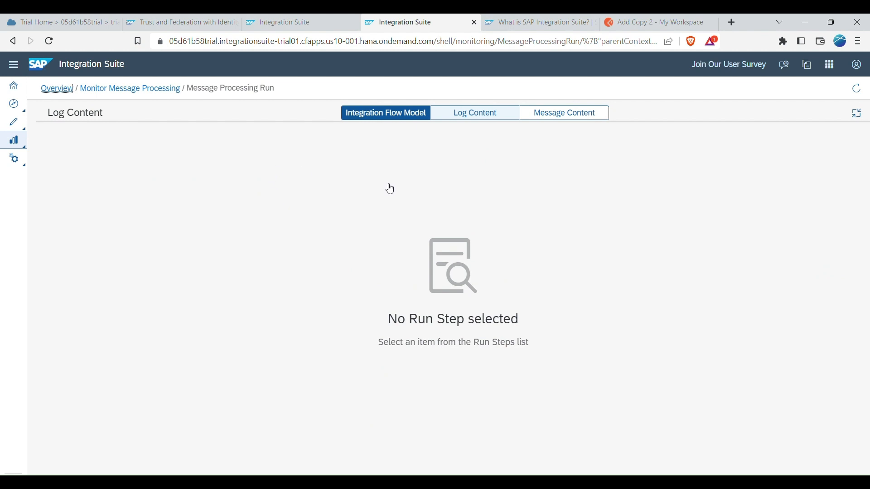
pyautogui.click(497, 113)
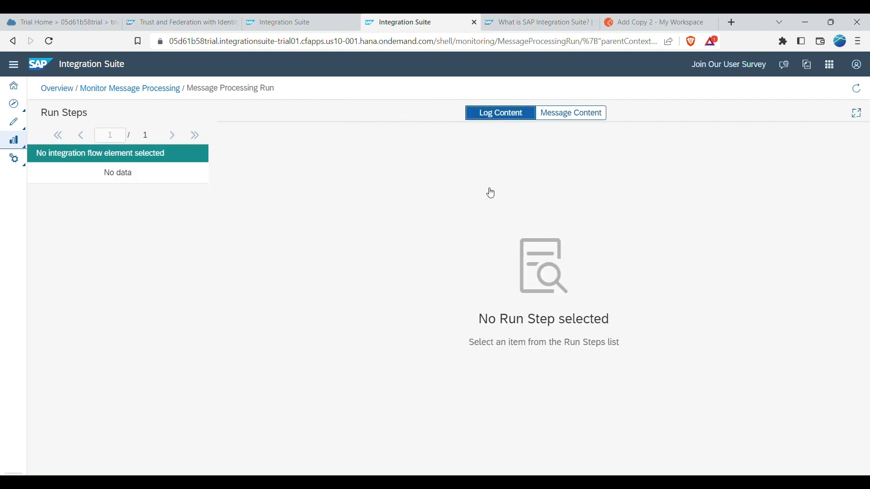
pyautogui.click(592, 113)
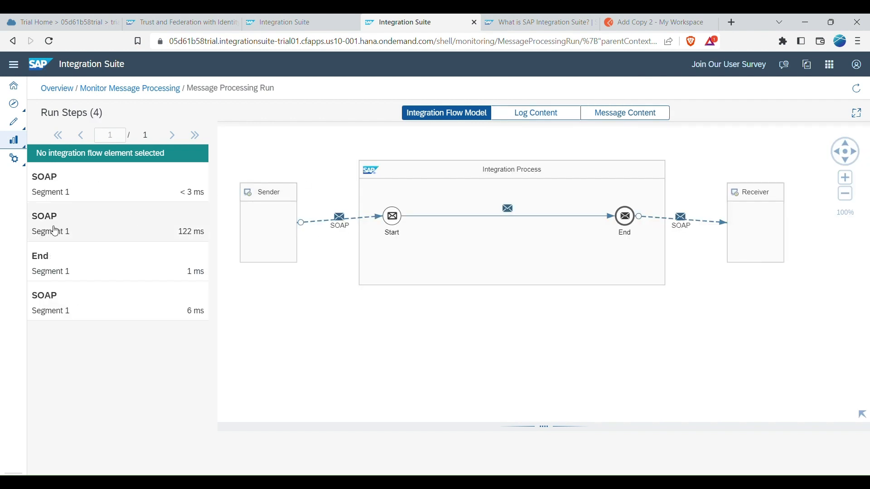
pyautogui.click(72, 192)
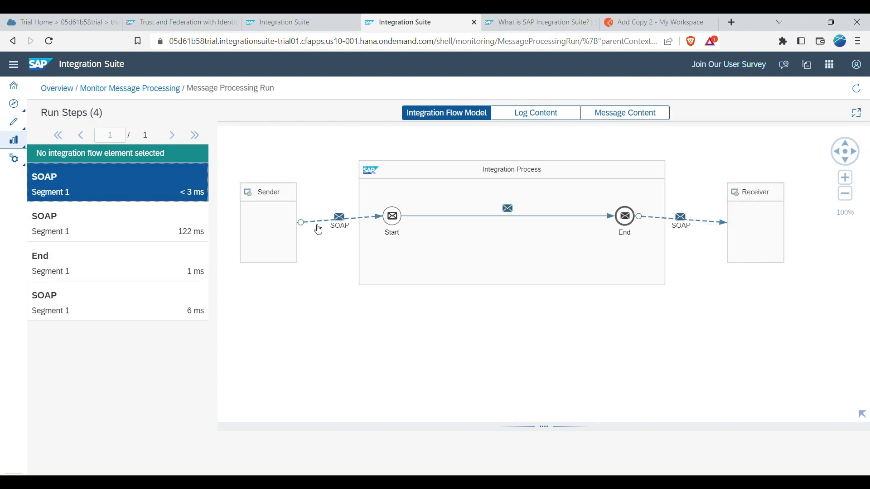
pyautogui.click(333, 231)
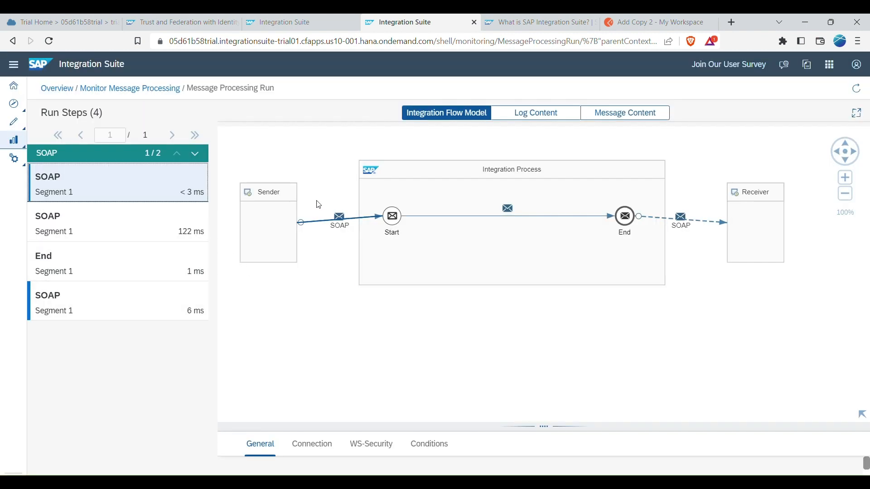
# Step: Review the first SOAP run step's log content and message content, and show the message content of the second SOAP step
pyautogui.click(566, 114)
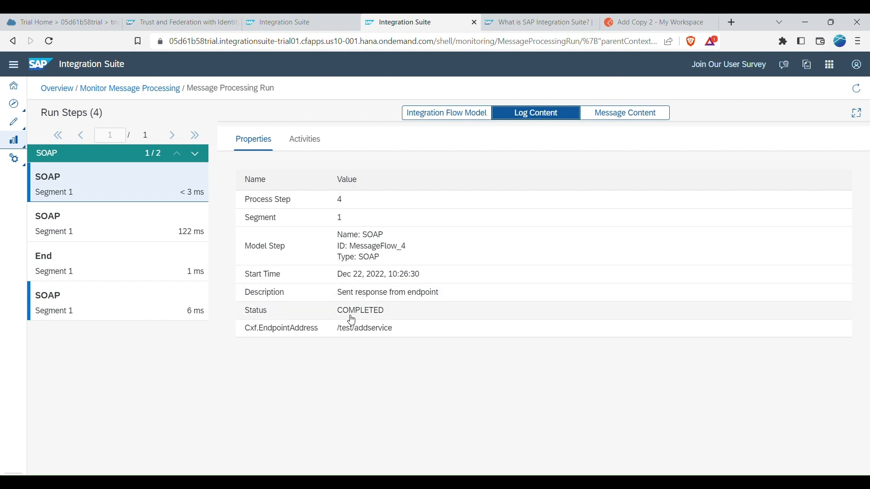
pyautogui.click(620, 113)
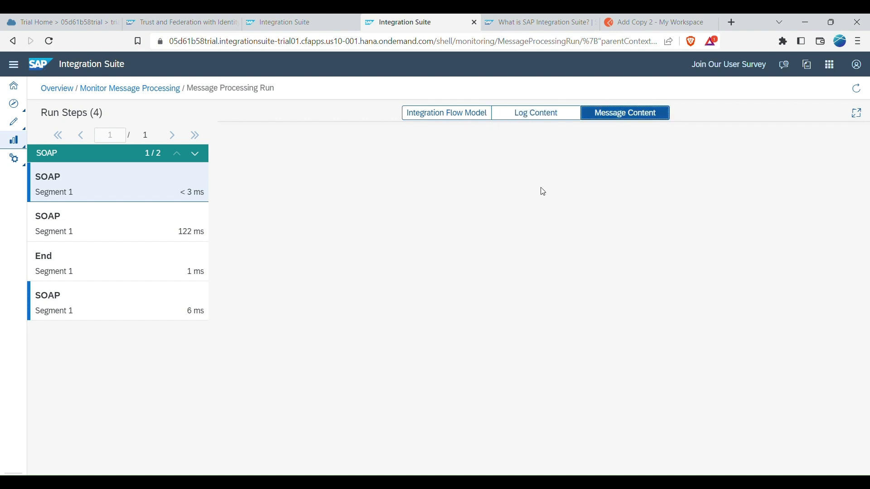
pyautogui.click(149, 223)
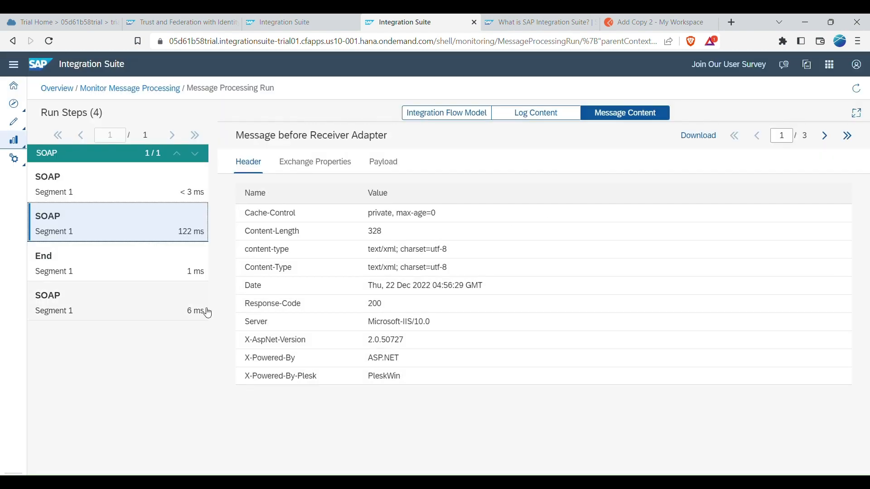
# Step: Compare the payloads of the second SOAP, End and last SOAP run steps, and open the Integrations monitoring page
pyautogui.click(381, 163)
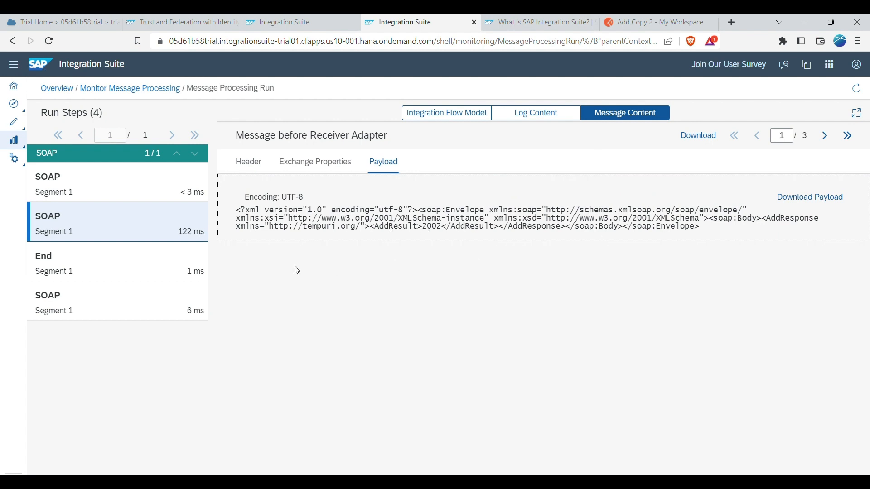
pyautogui.click(126, 271)
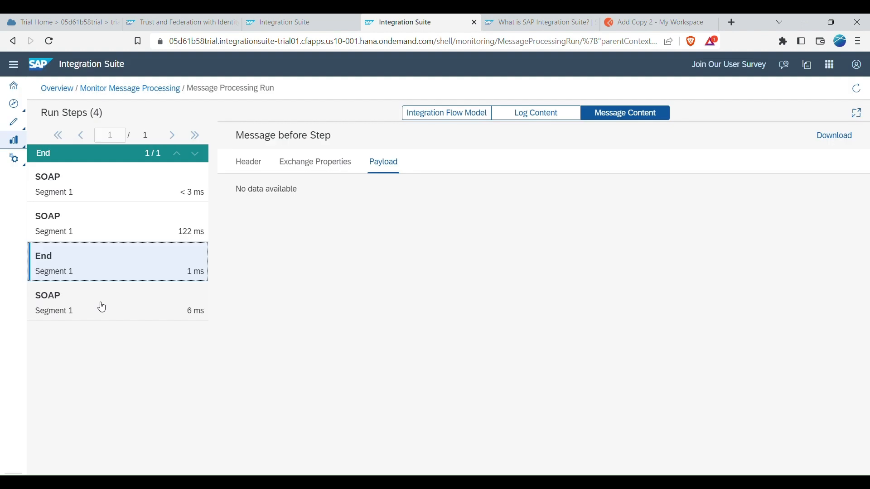
pyautogui.click(98, 302)
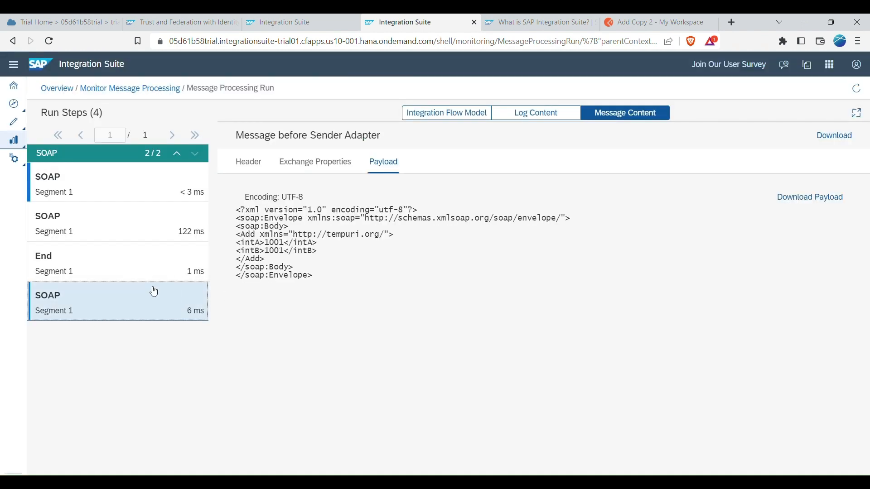
pyautogui.click(103, 224)
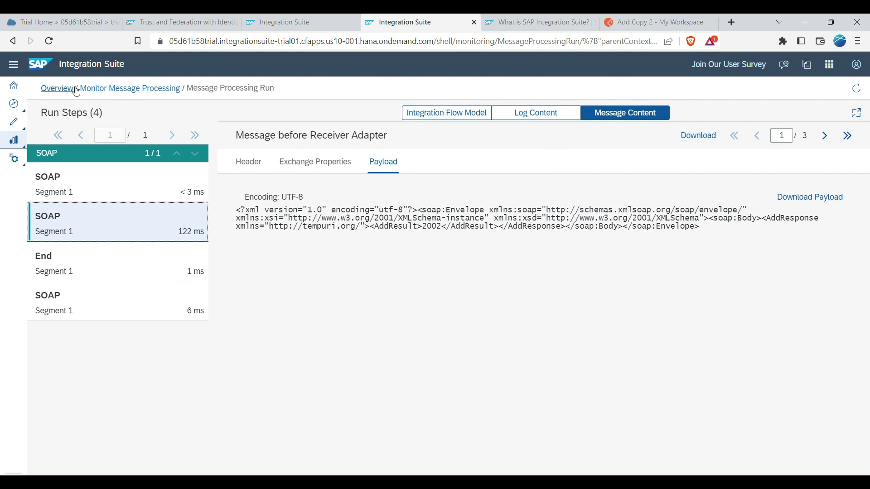
pyautogui.click(14, 140)
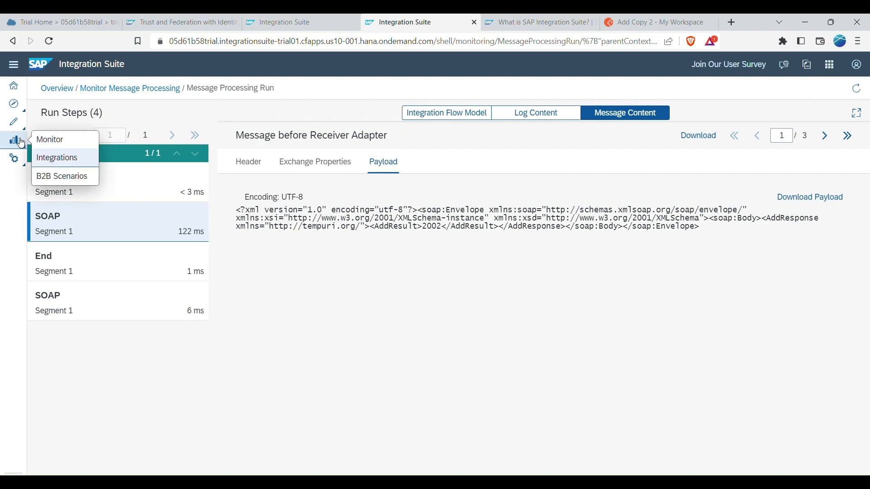
pyautogui.click(55, 158)
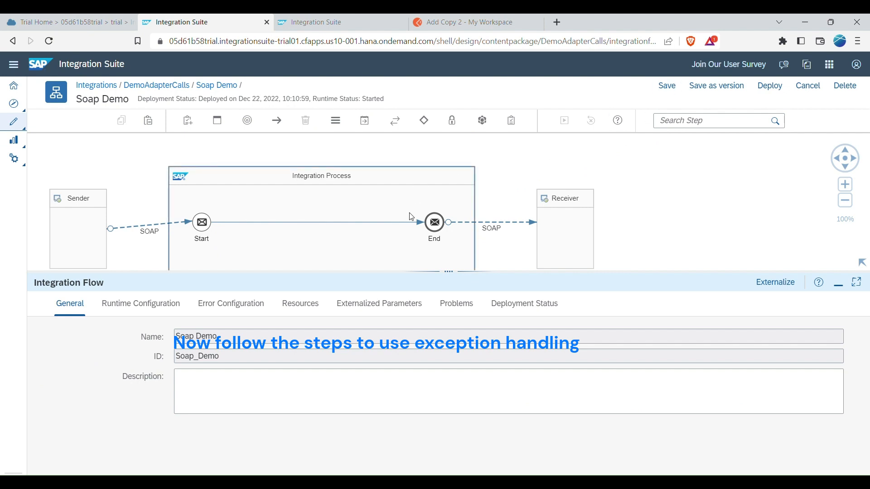
# Step: Add an Exception Subprocess inside the Integration Process of the Soap Demo flow
pyautogui.moveTo(406, 323); pyautogui.dragTo(408, 382)
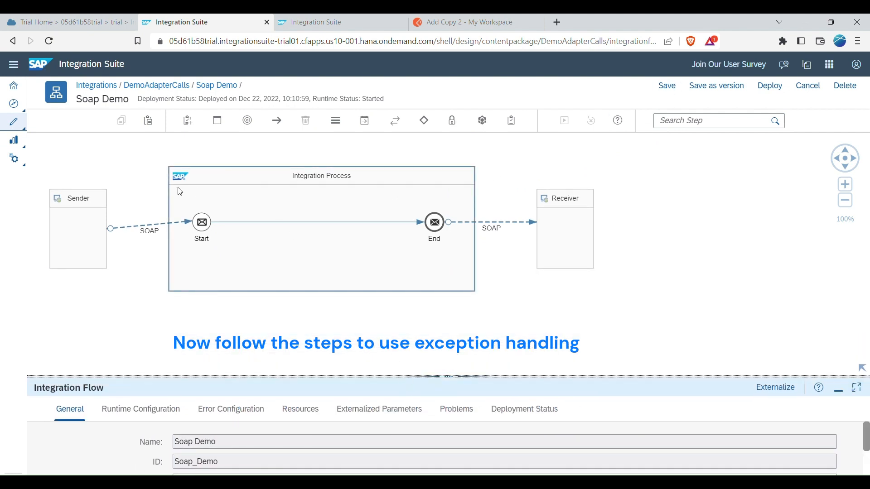
pyautogui.click(219, 127)
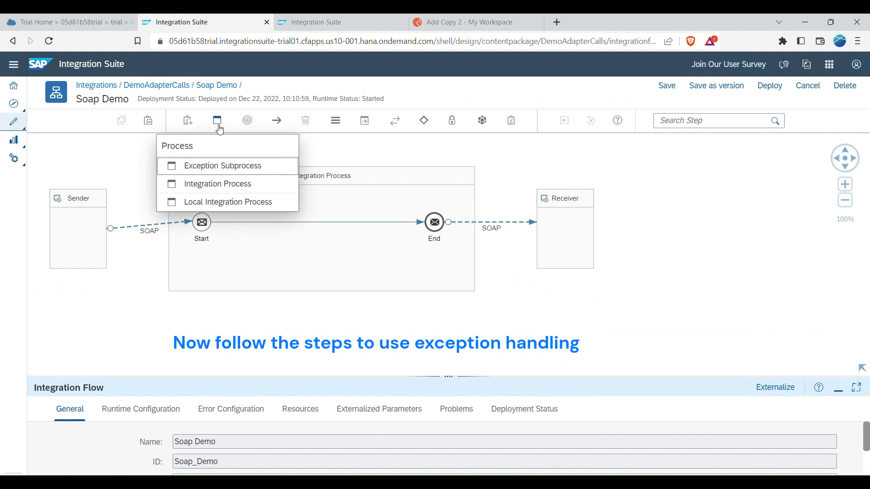
pyautogui.click(237, 173)
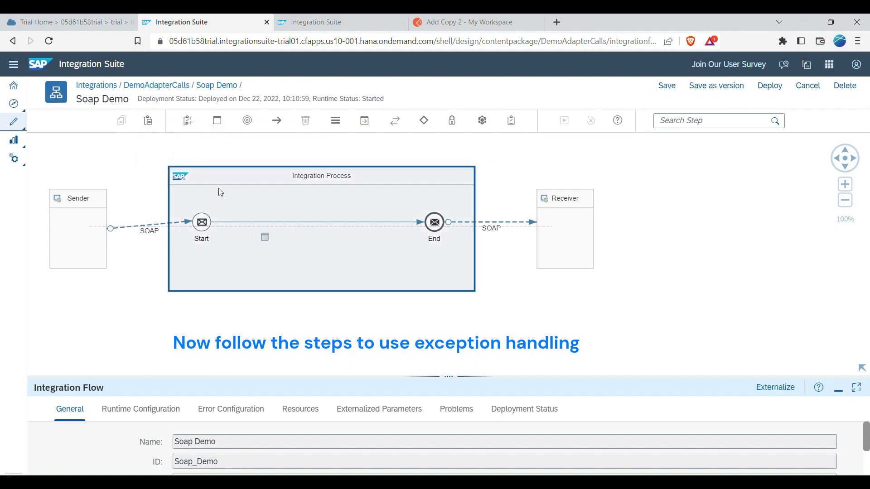
pyautogui.click(275, 254)
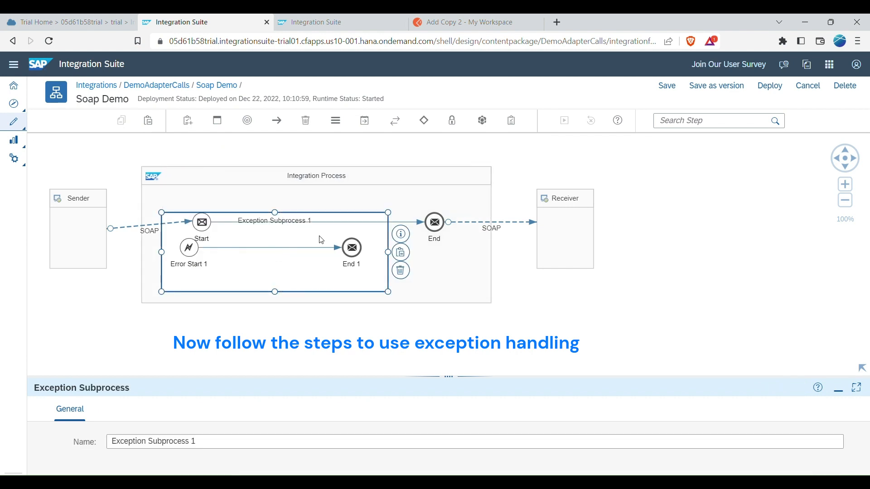
# Step: Enlarge the Integration Process, move the Receiver outside it, and place the exception subprocess below the main Start-to-End flow
pyautogui.click(494, 303)
pyautogui.click(484, 302)
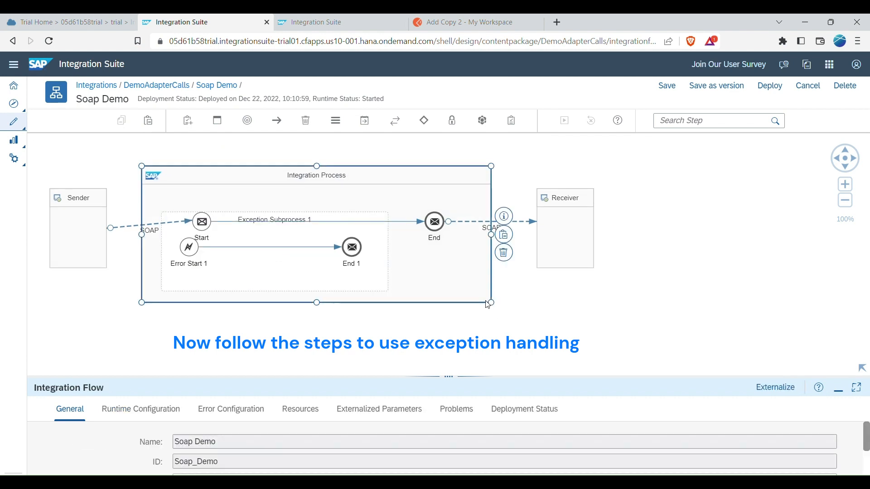
pyautogui.moveTo(496, 307); pyautogui.dragTo(660, 377)
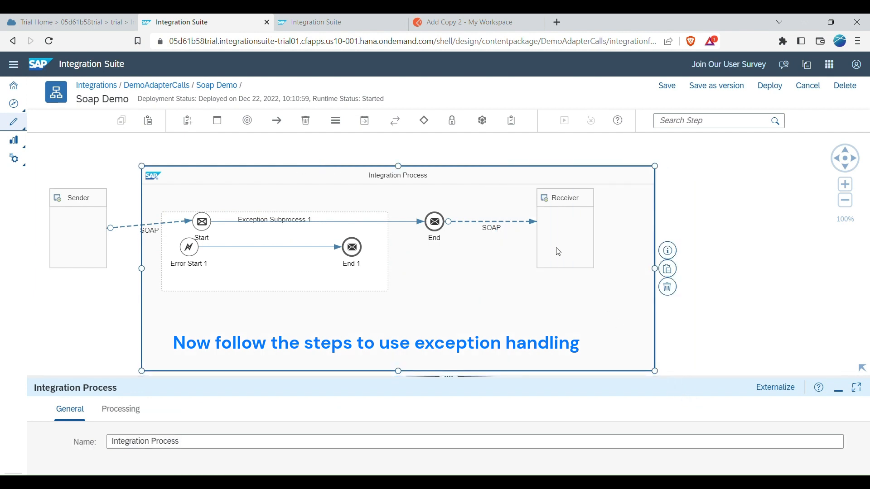
pyautogui.moveTo(558, 252); pyautogui.dragTo(761, 295)
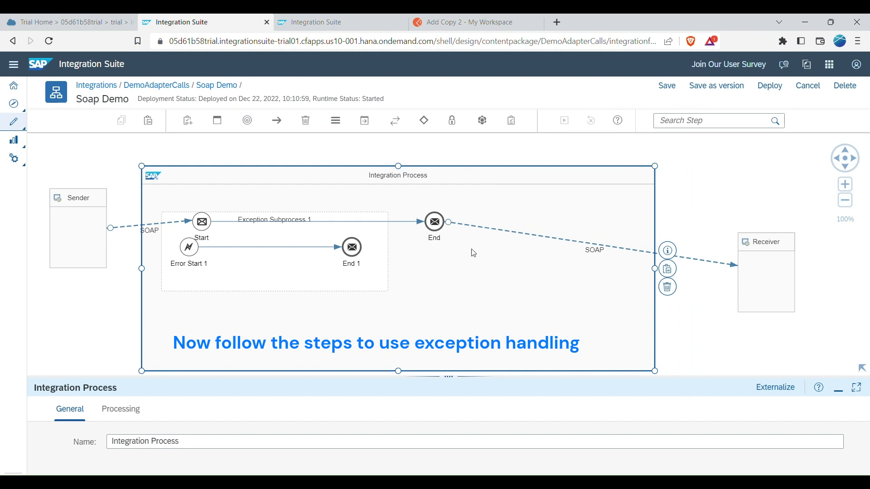
pyautogui.moveTo(334, 265); pyautogui.dragTo(415, 310)
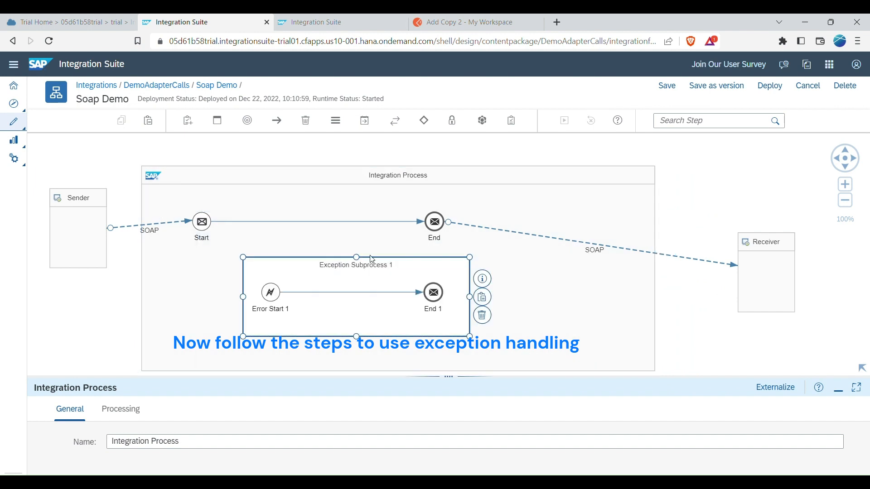
# Step: Insert a Content Modifier between Error Start 1 and End 1 in the exception subprocess
pyautogui.click(343, 124)
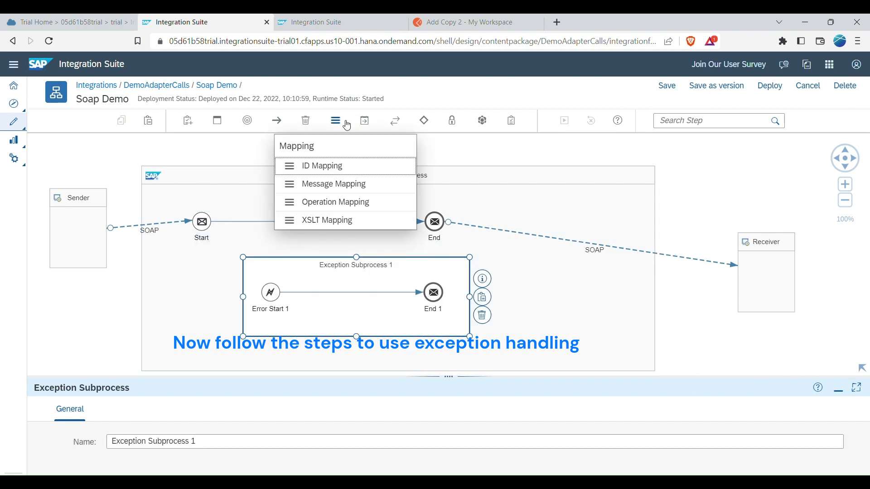
pyautogui.click(369, 126)
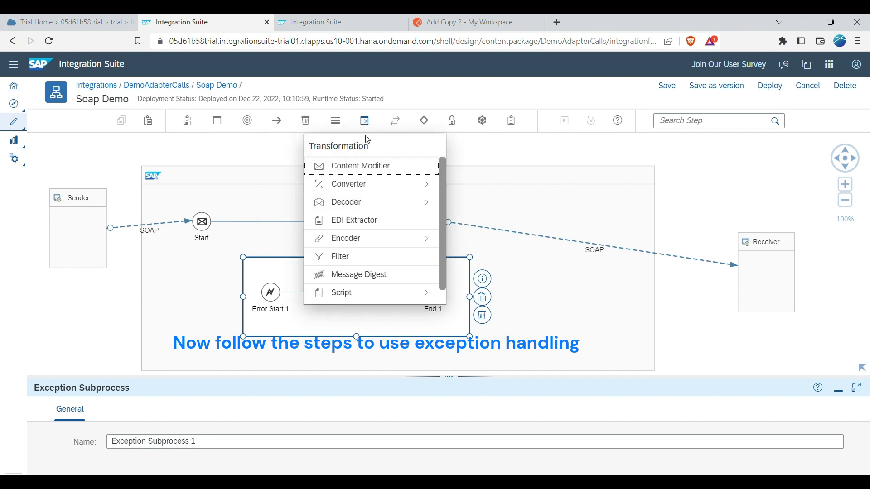
pyautogui.moveTo(373, 165)
pyautogui.mouseDown()
pyautogui.moveTo(334, 288)
pyautogui.moveTo(379, 168)
pyautogui.mouseUp()
pyautogui.click(379, 167)
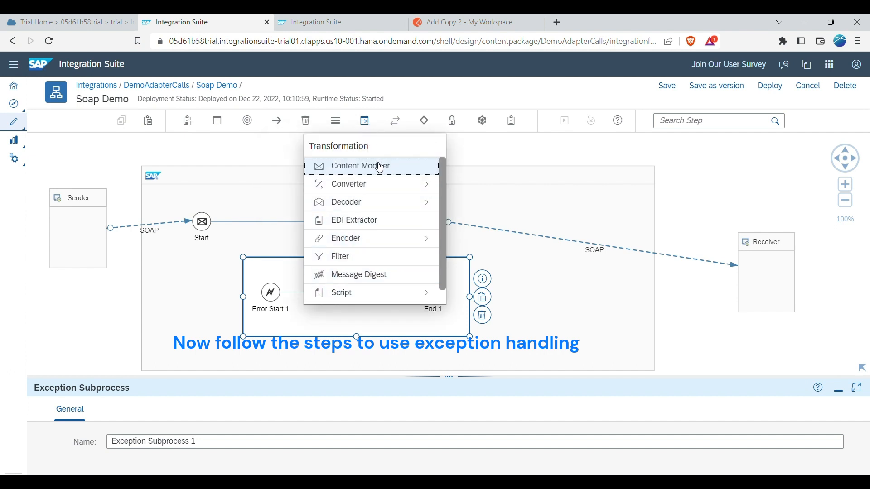
pyautogui.click(341, 170)
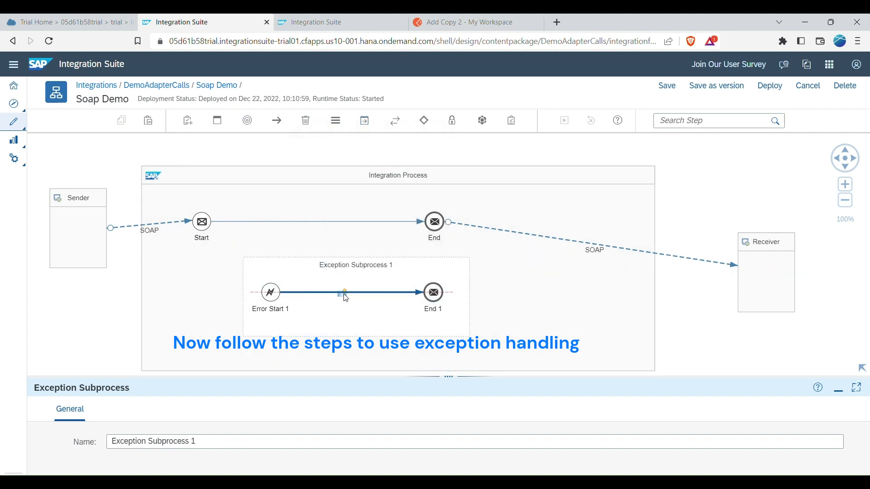
pyautogui.click(347, 297)
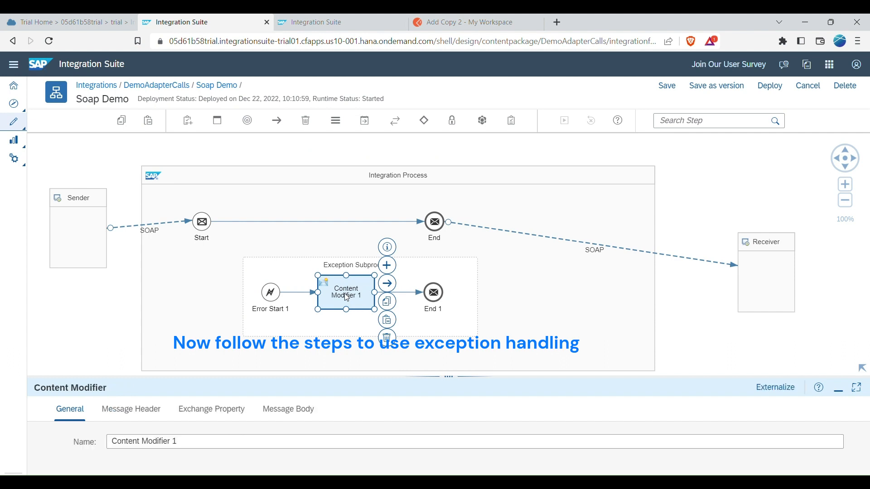
# Step: Set the Content Modifier's message body type to Constant
pyautogui.click(288, 409)
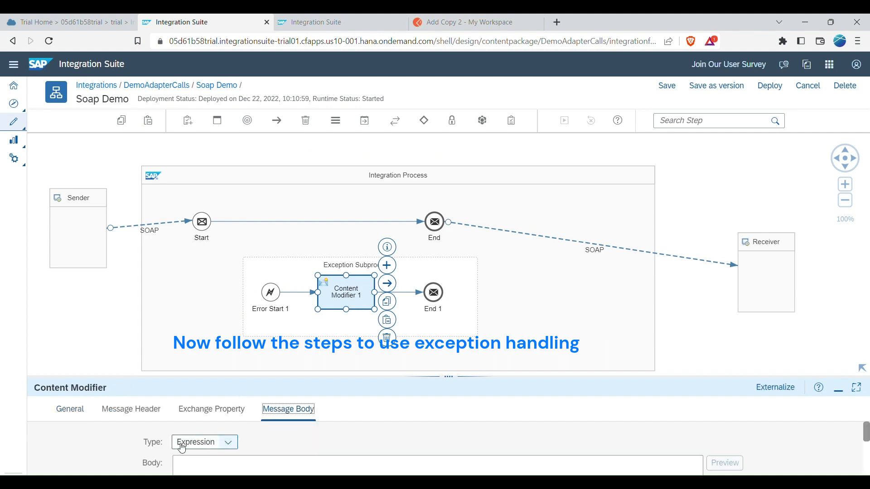
pyautogui.click(191, 446)
pyautogui.click(200, 407)
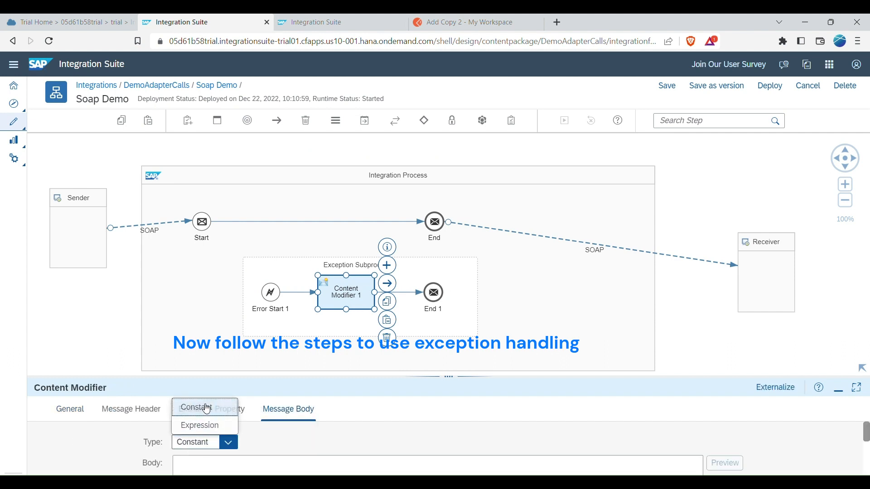
# Step: Enter "Exception has occurred ${exception.message}" as the Content Modifier's message body and save the Soap Demo flow
pyautogui.click(195, 463)
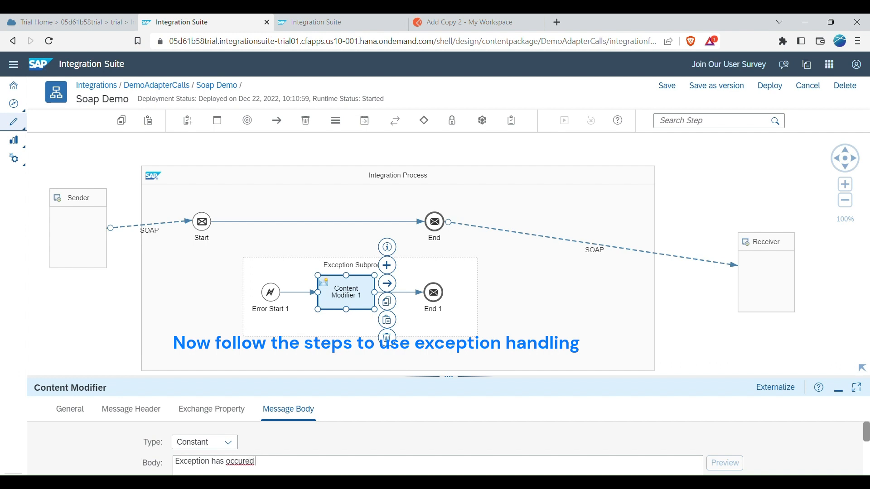
pyautogui.press('BackSpace')
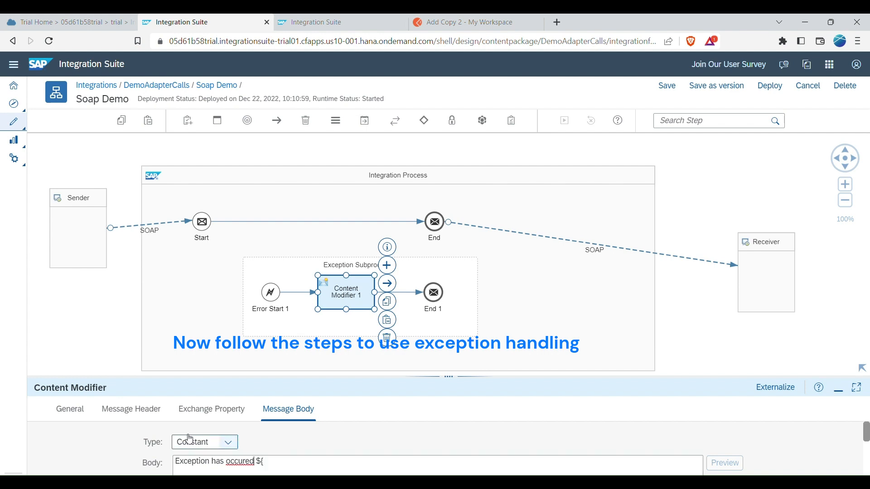
pyautogui.doubleClick(241, 462)
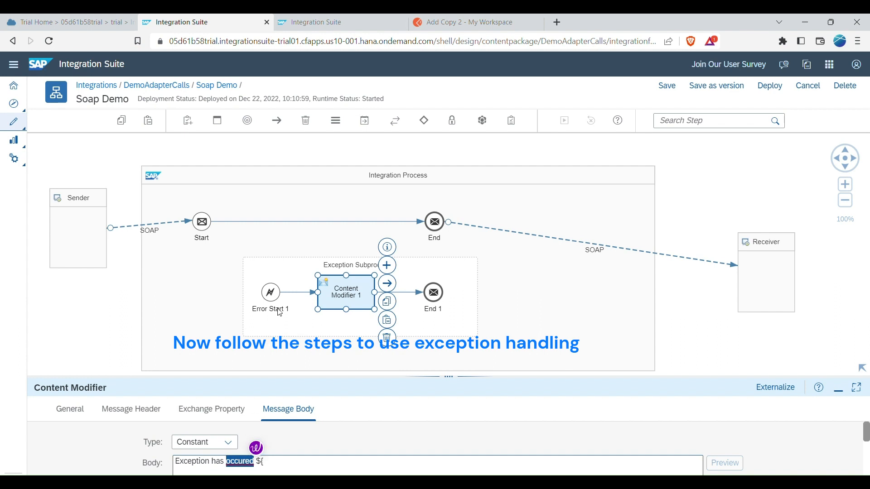
pyautogui.write('occurred')
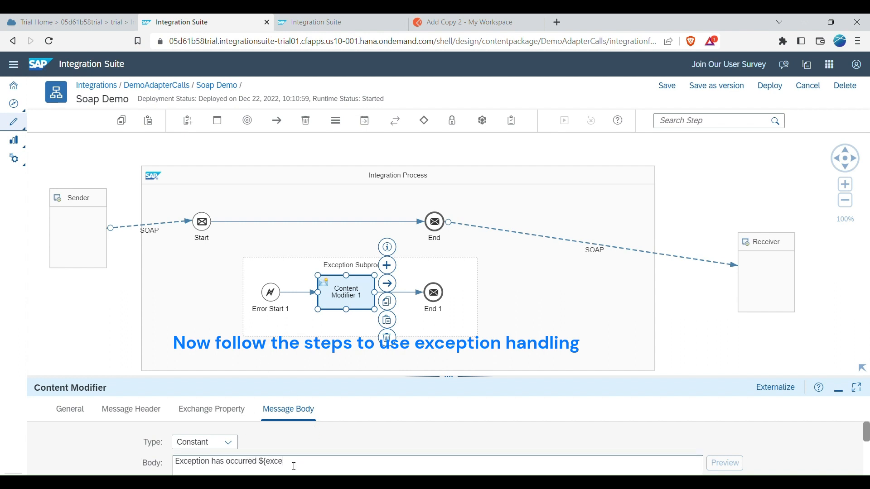
pyautogui.write(' ${exception.message')
pyautogui.doubleClick(294, 462)
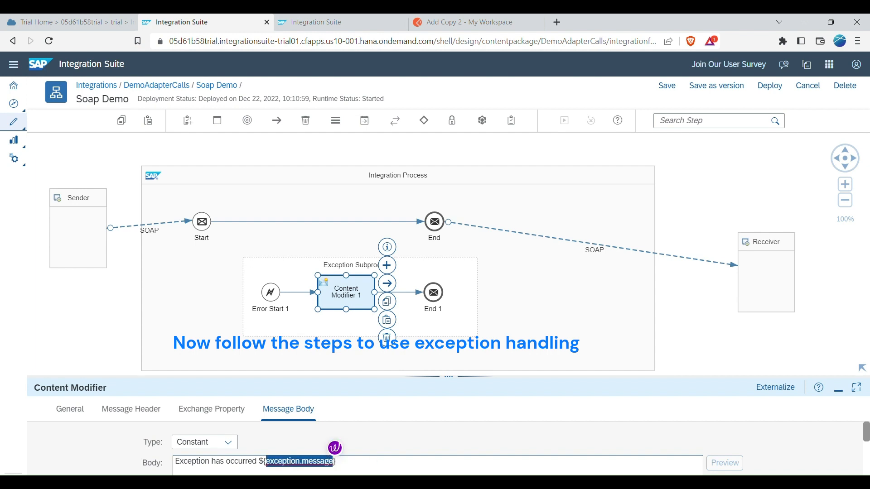
pyautogui.click(394, 470)
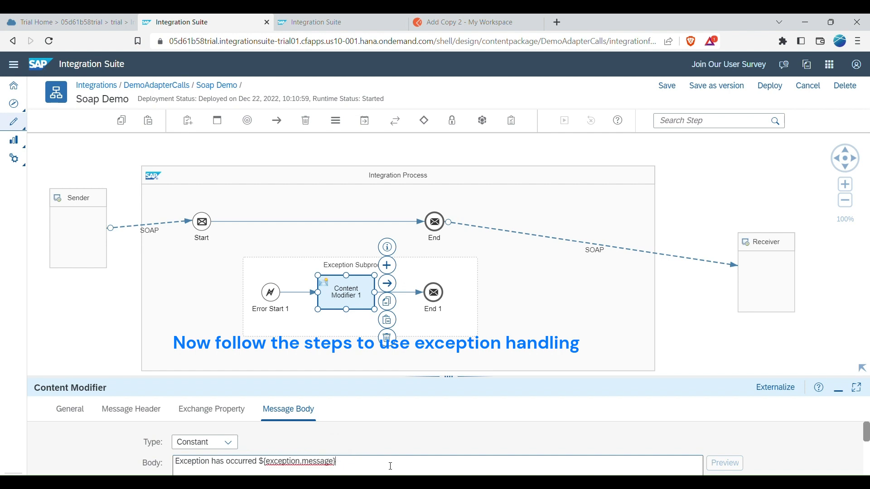
pyautogui.scroll(-3, 662, 406)
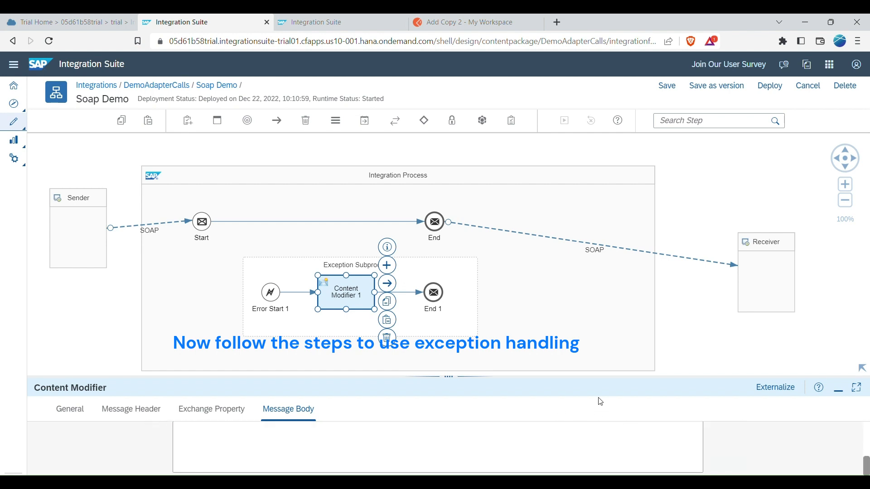
pyautogui.scroll(5, 604, 353)
pyautogui.click(670, 87)
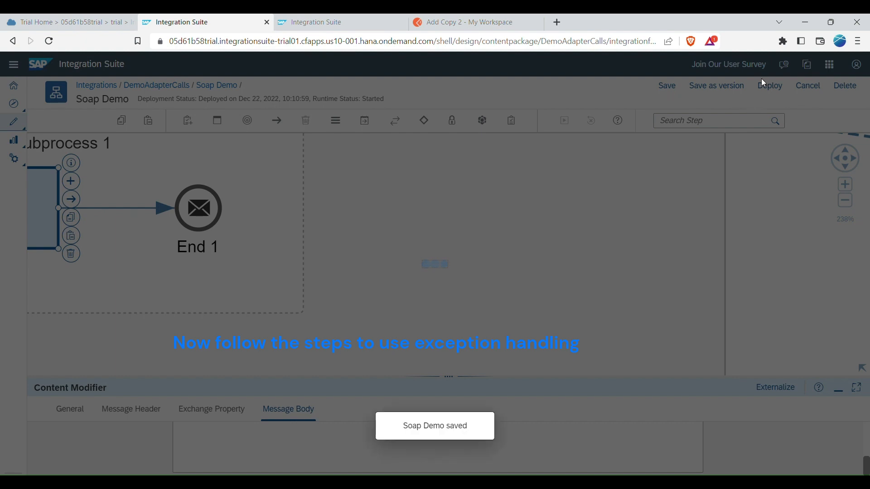
# Step: Review the payload, exchange properties and log activities of the Content Modifier 1 run step, and return to the Soap Demo flow editor
pyautogui.hotkey('ctrl', 'Tab')
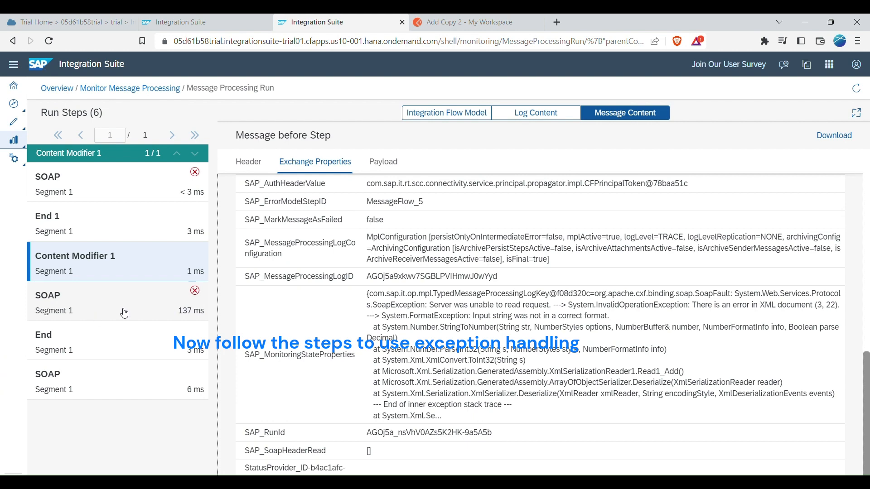
pyautogui.click(383, 164)
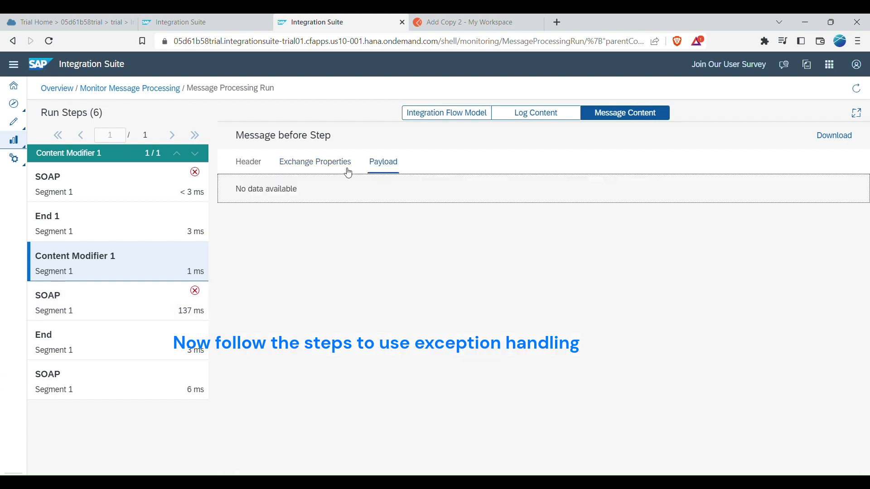
pyautogui.click(327, 165)
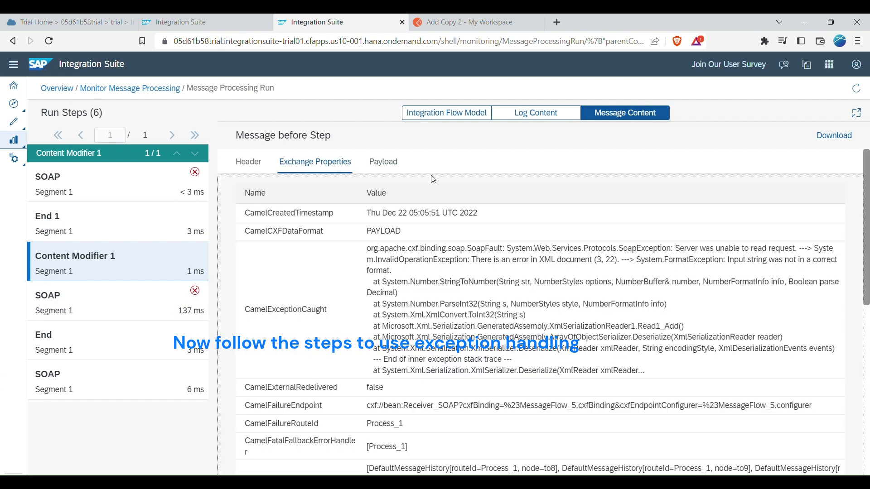
pyautogui.click(539, 114)
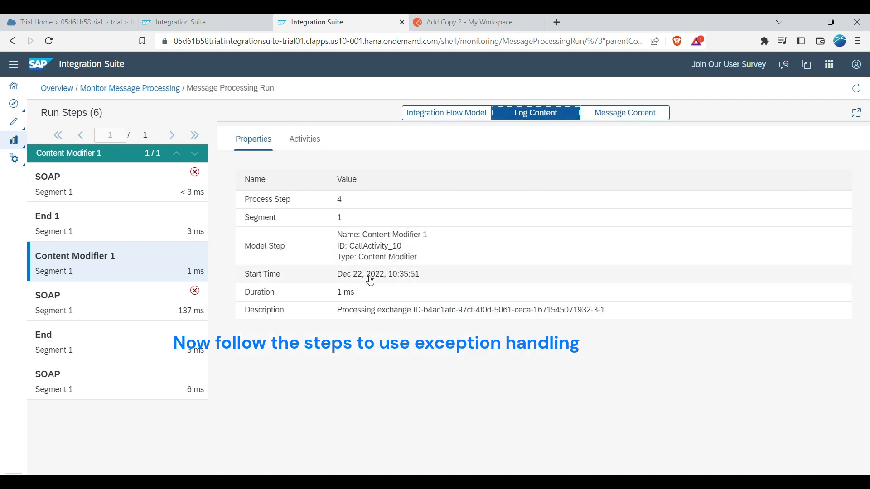
pyautogui.click(310, 140)
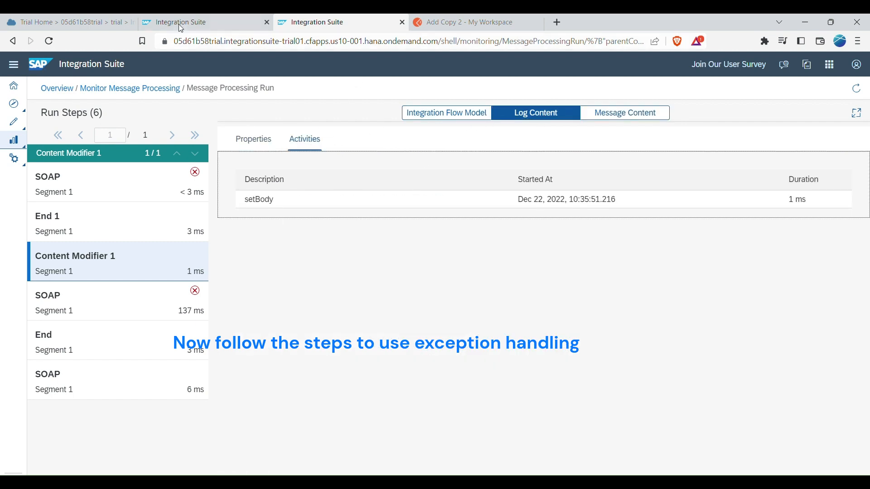
pyautogui.click(162, 21)
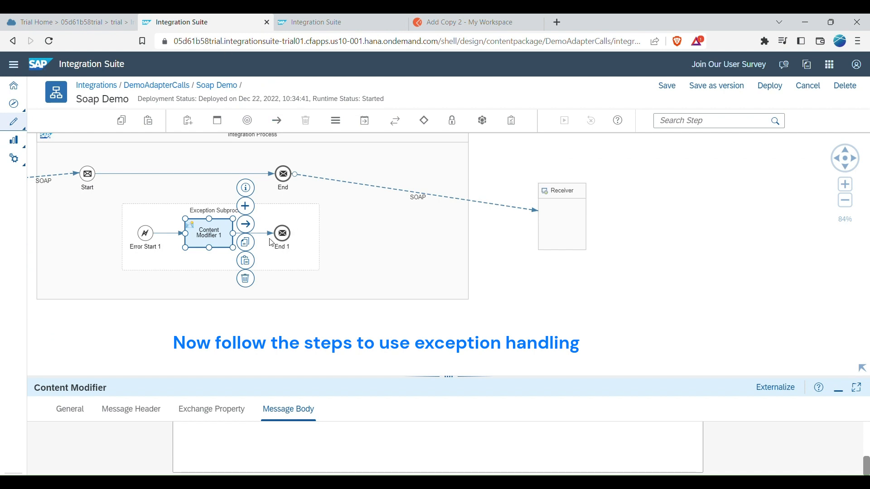
# Step: Enlarge the Content Modifier's properties area and set its message body type to Expression
pyautogui.moveTo(284, 376); pyautogui.dragTo(343, 196)
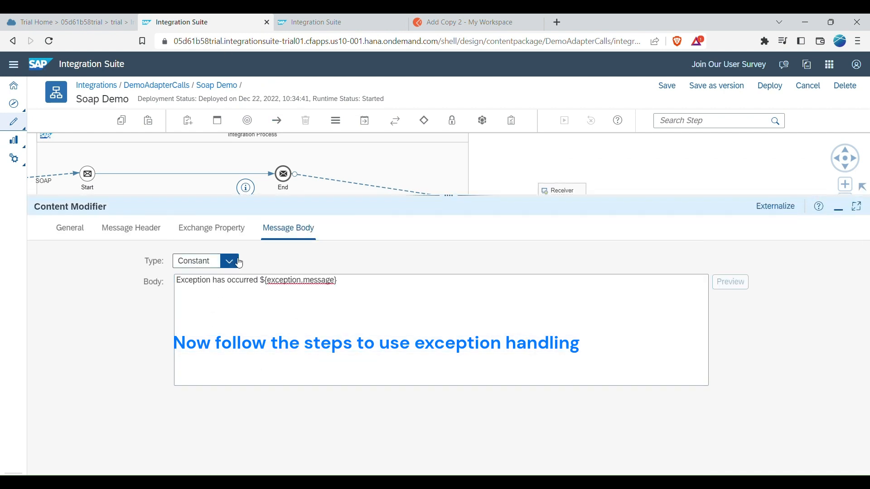
pyautogui.click(240, 262)
pyautogui.click(199, 295)
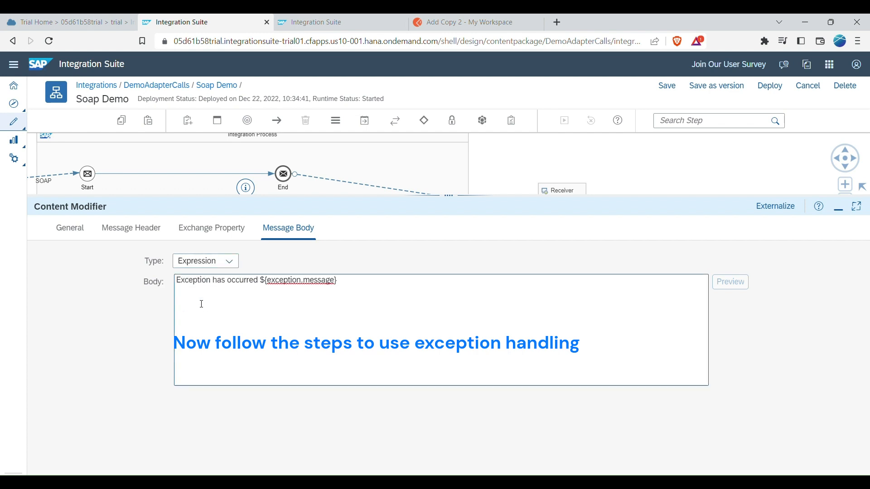
# Step: Change the message body to "Exception has occurred with details as : ${exception.message}" and save the Soap Demo flow
pyautogui.click(264, 285)
pyautogui.write('with deta')
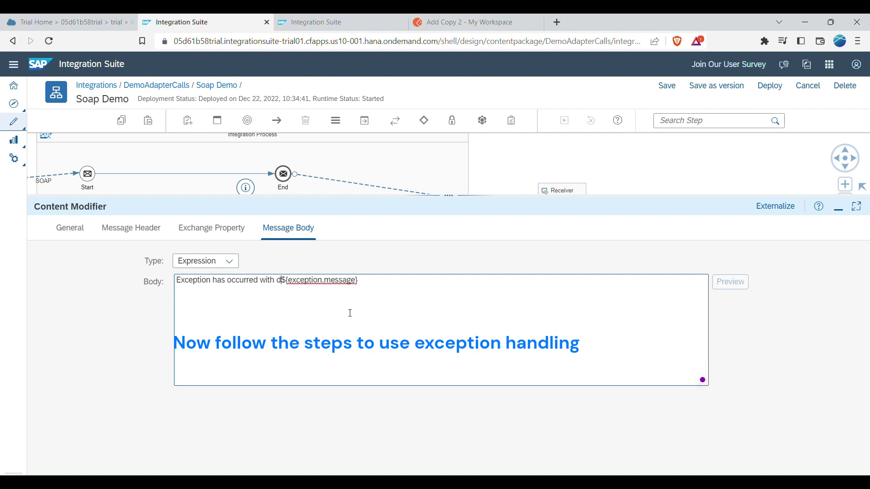
pyautogui.write('ils as :')
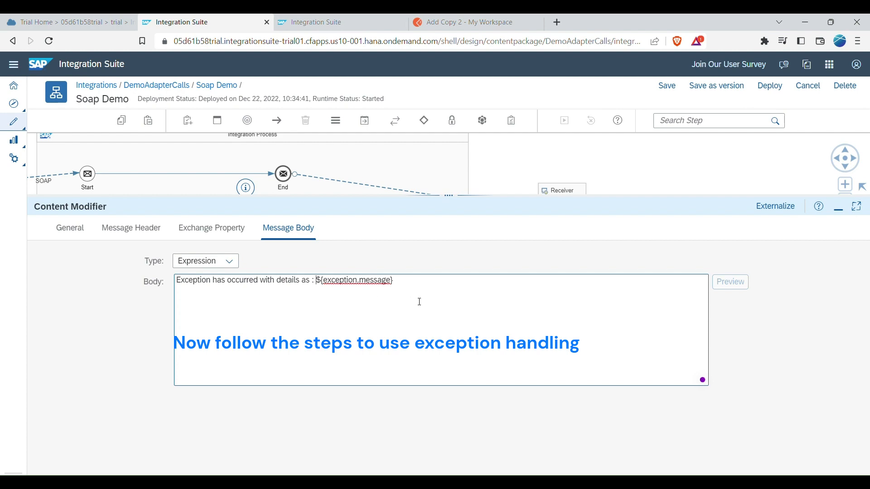
pyautogui.click(667, 86)
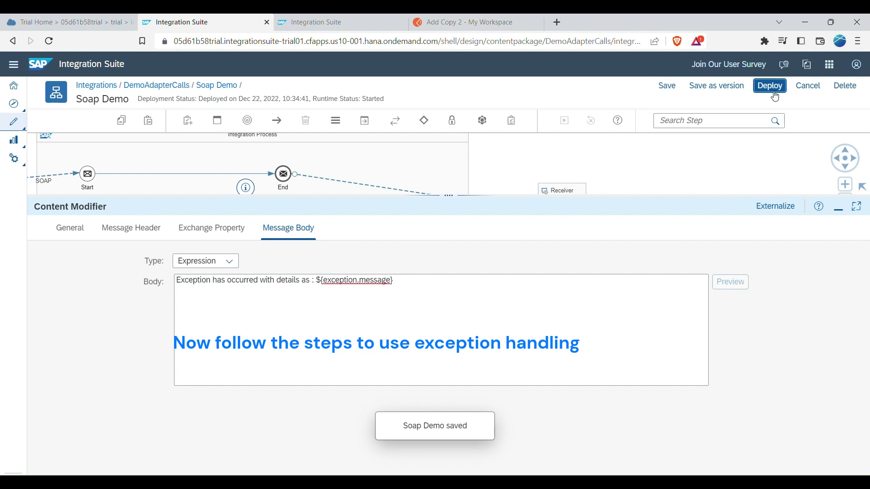
# Step: Deploy the Soap Demo flow and acknowledge the deployment notice
pyautogui.click(774, 94)
pyautogui.click(458, 291)
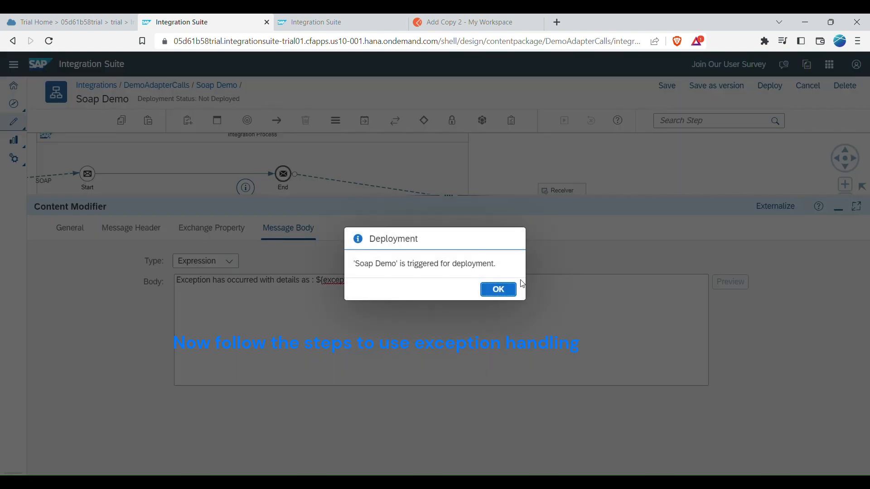
pyautogui.click(500, 291)
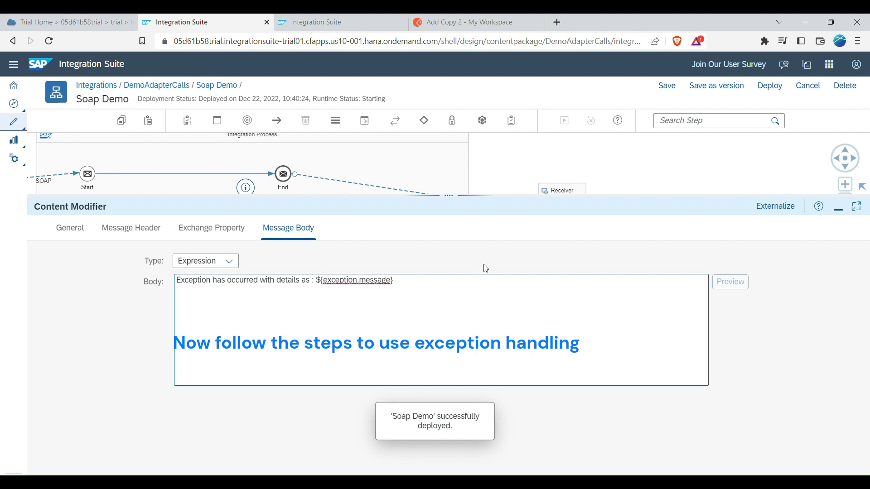
# Step: Switch to the Integration Suite monitoring page and open the list of all deployed integration content
pyautogui.click(326, 26)
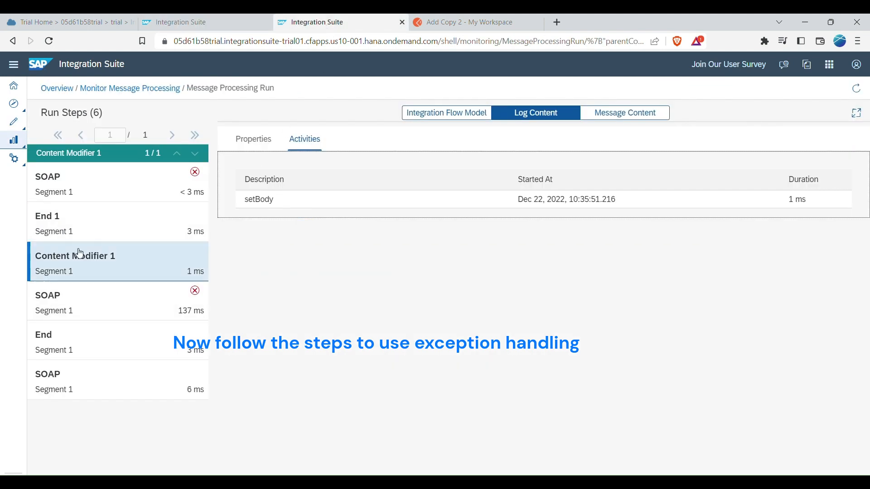
pyautogui.click(124, 90)
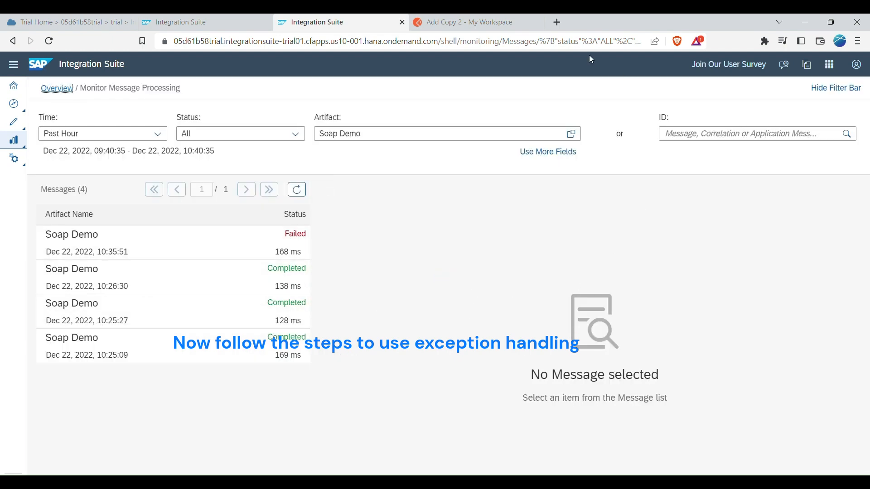
pyautogui.click(480, 23)
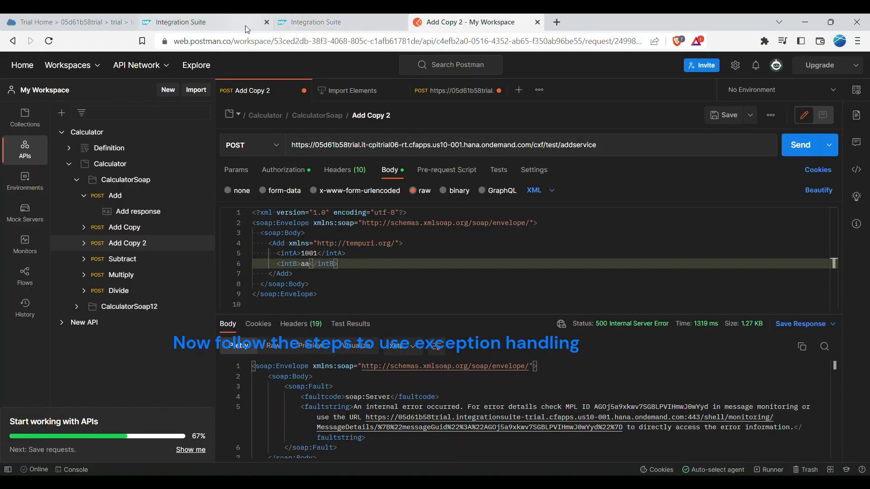
pyautogui.click(224, 22)
pyautogui.click(308, 21)
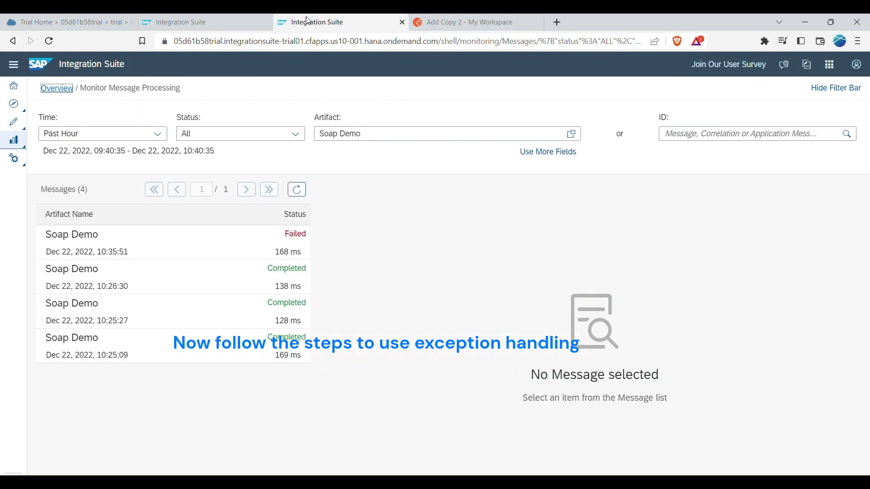
pyautogui.click(23, 129)
pyautogui.click(14, 140)
pyautogui.click(48, 167)
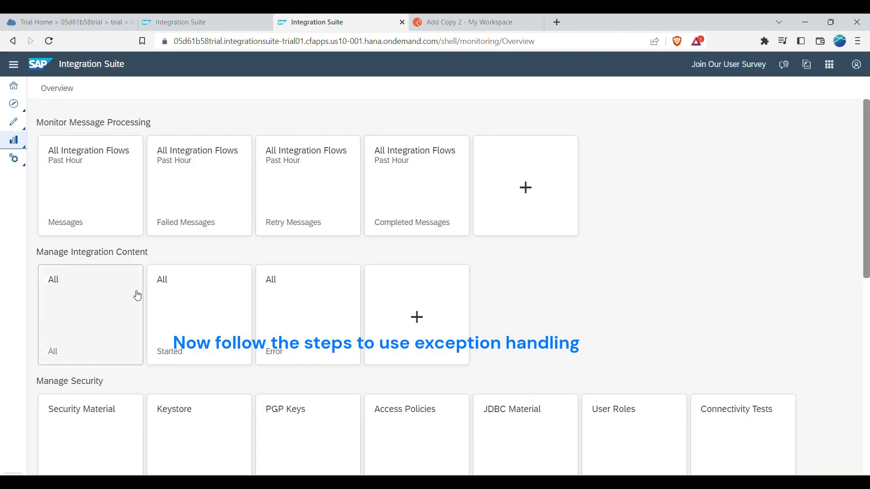
pyautogui.click(90, 328)
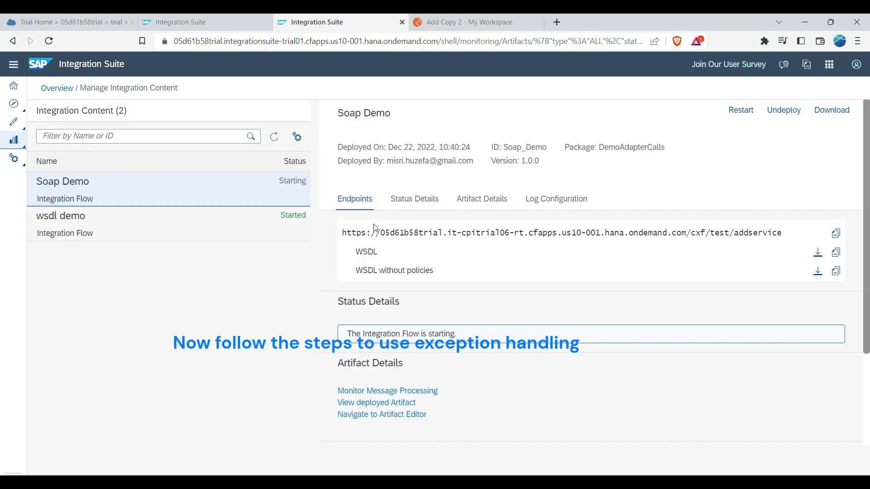
# Step: Look through Soap Demo's deployment details and refresh the integration content list to check its status
pyautogui.scroll(-5, 573, 290)
pyautogui.scroll(5, 573, 289)
pyautogui.scroll(-3, 573, 289)
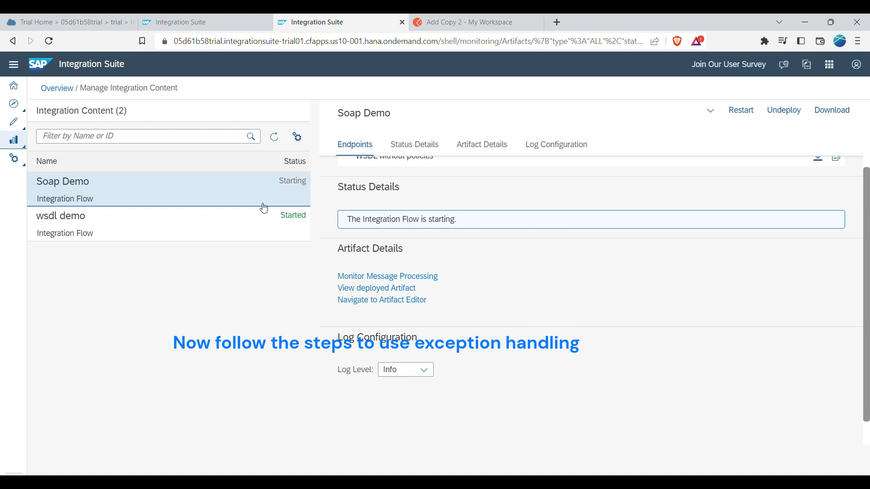
pyautogui.click(274, 139)
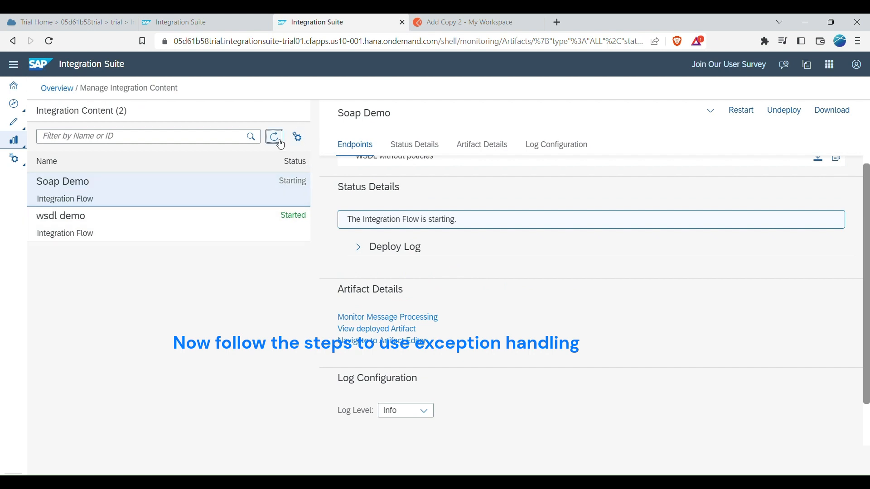
pyautogui.click(280, 142)
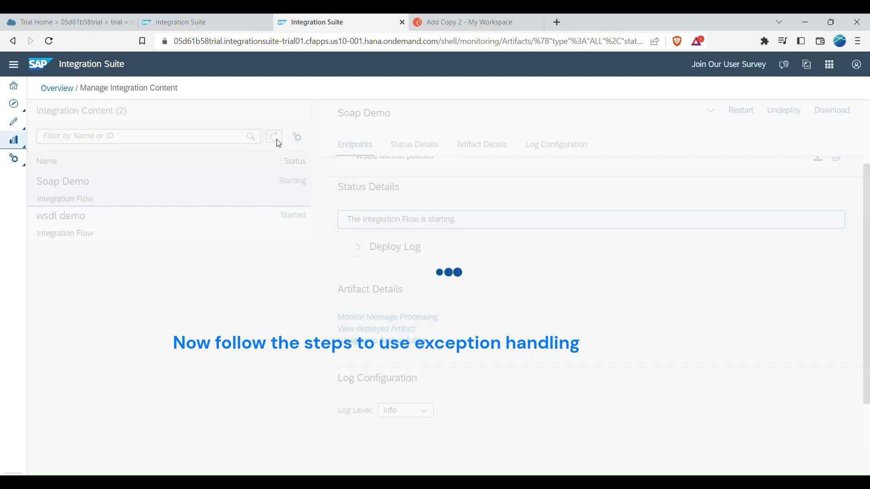
# Step: Set Soap Demo's log level to Trace and confirm the change
pyautogui.click(421, 411)
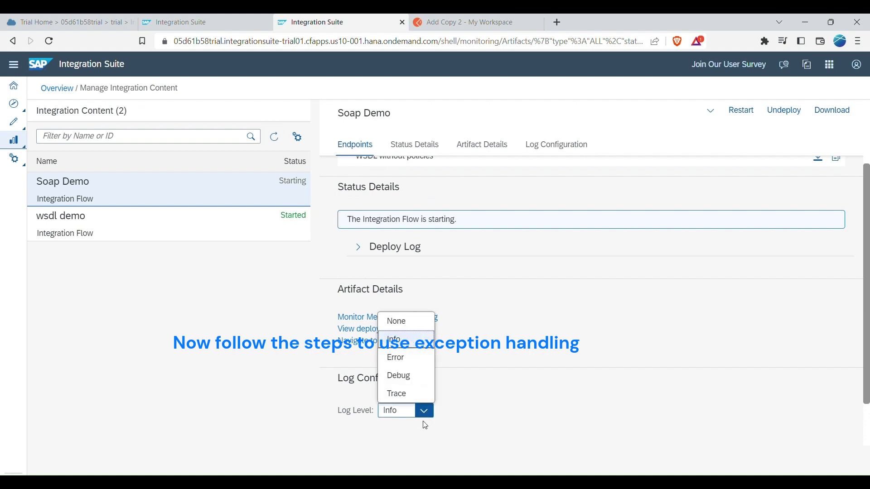
pyautogui.click(414, 394)
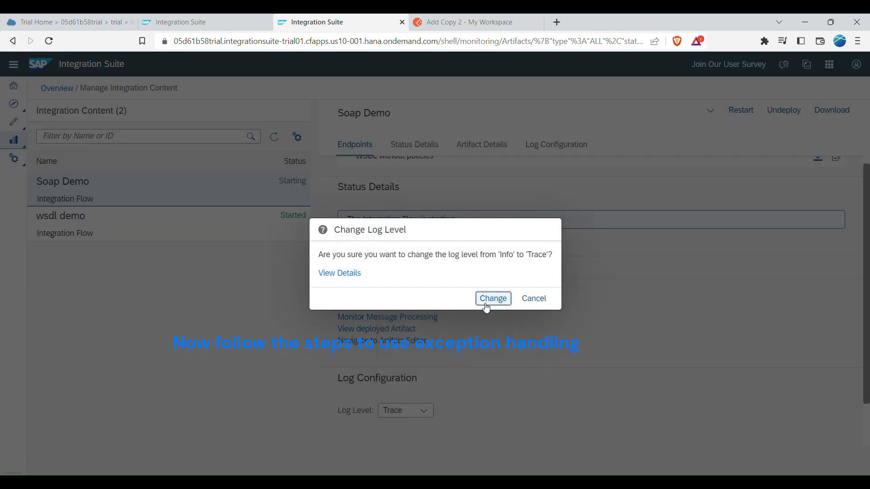
pyautogui.click(492, 299)
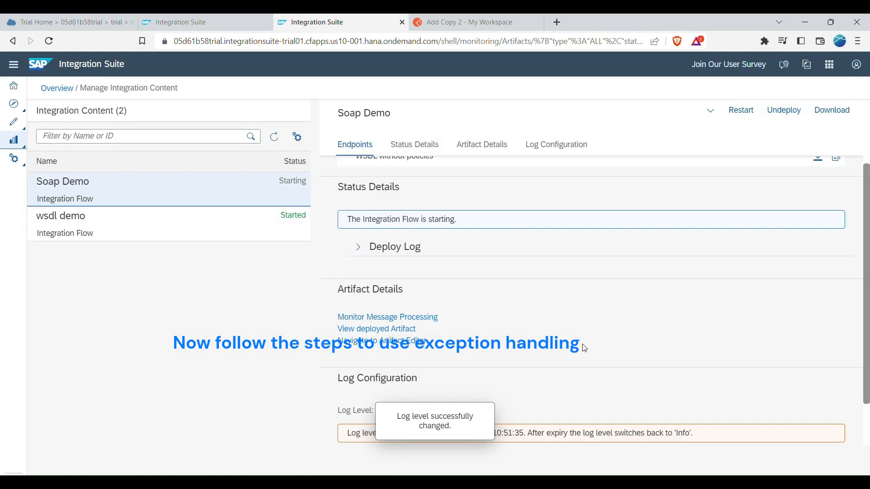
# Step: Refresh Soap Demo's deployment status and resend the Add Copy 2 request in Postman with intA 1001 and intB aa
pyautogui.click(277, 143)
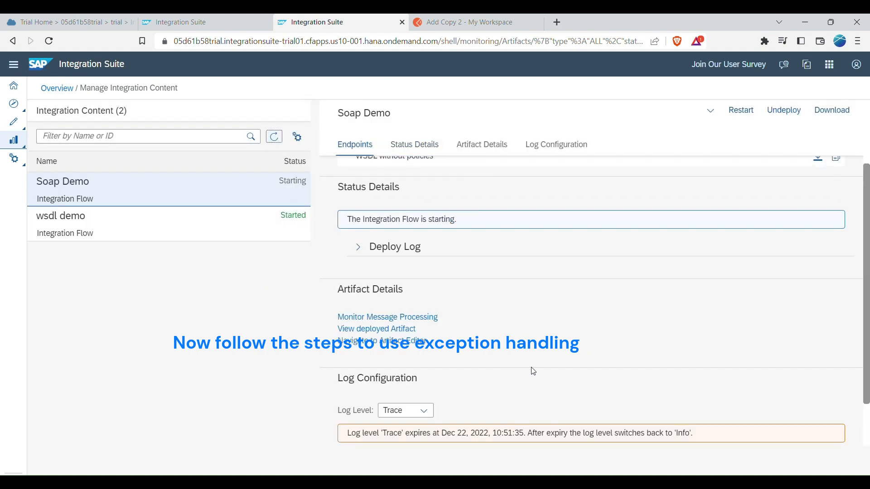
pyautogui.scroll(5, 533, 371)
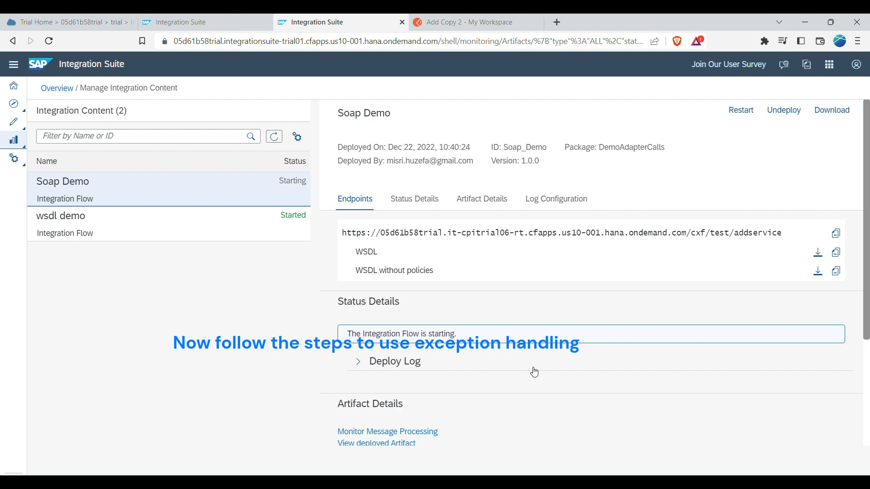
pyautogui.click(277, 142)
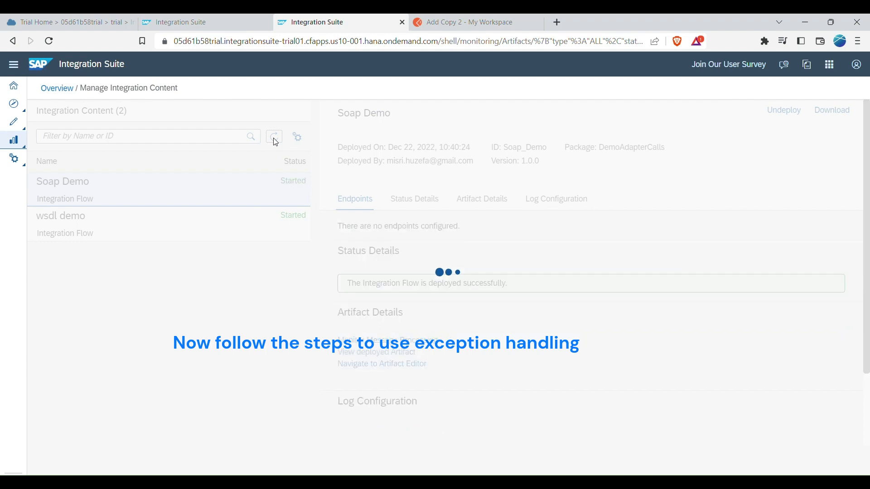
pyautogui.click(462, 27)
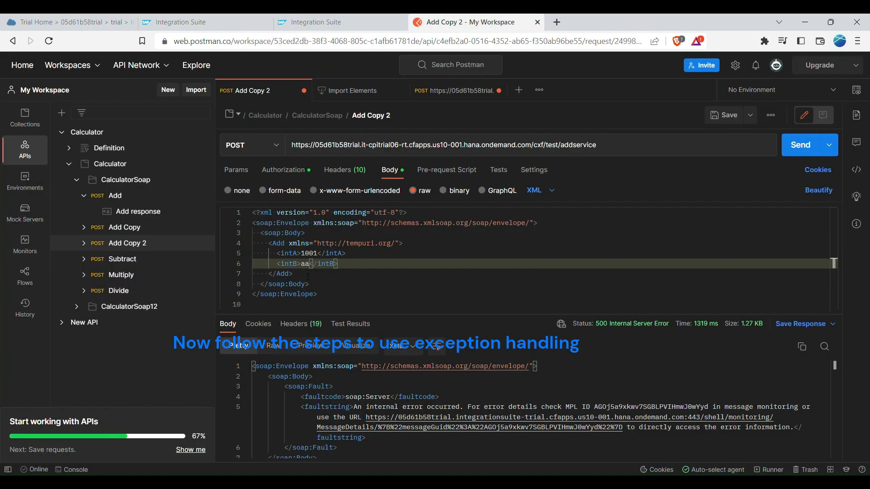
pyautogui.click(799, 148)
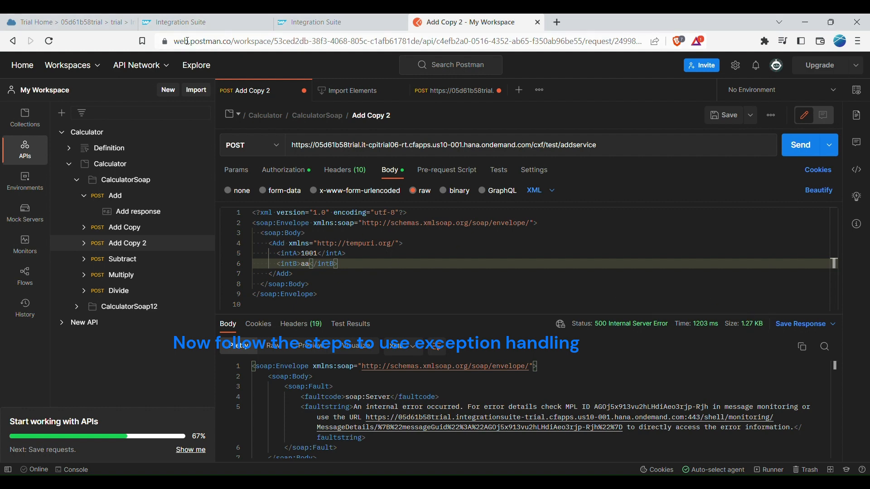
# Step: Return to Integration Suite, review the error details of the newest Soap Demo message and open its trace run
pyautogui.click(344, 22)
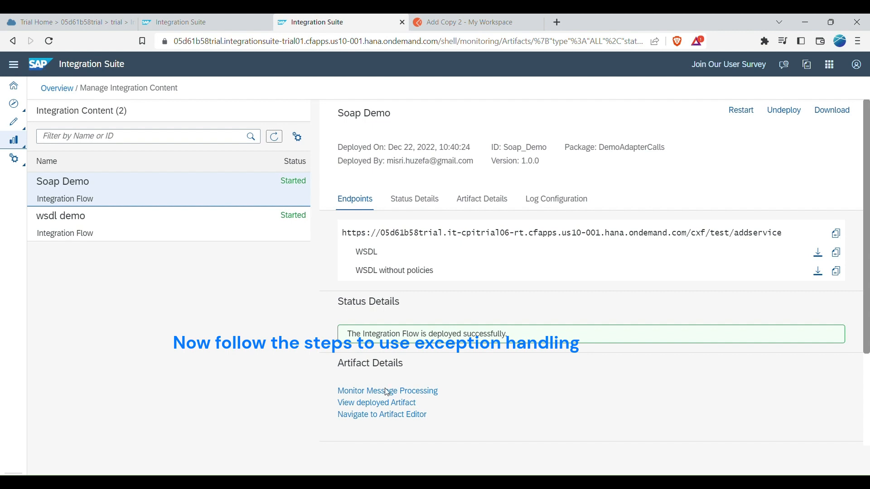
pyautogui.click(395, 392)
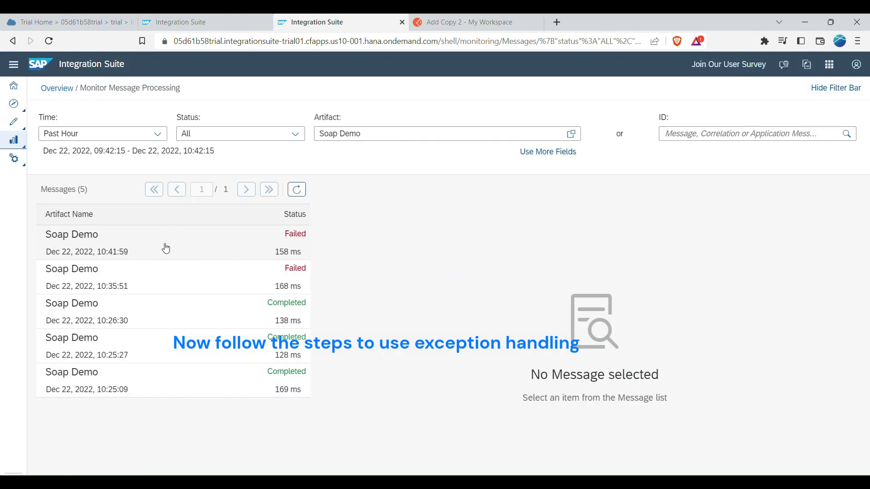
pyautogui.click(164, 246)
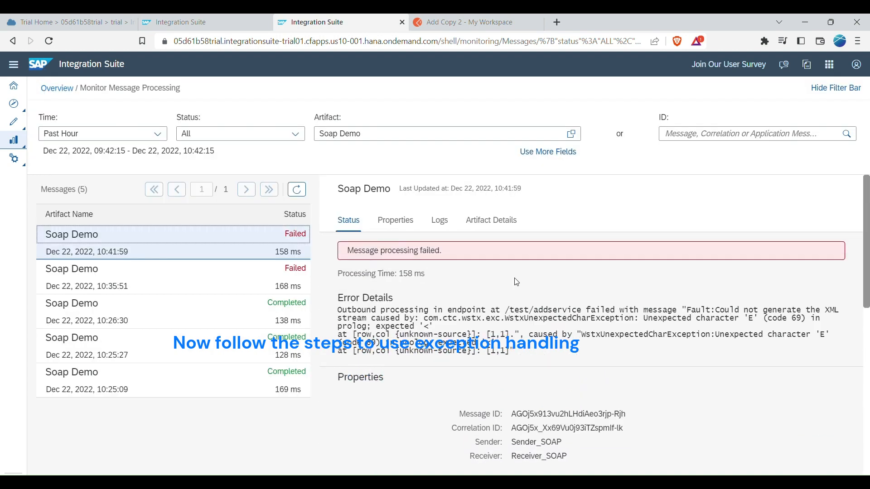
pyautogui.scroll(-5, 745, 347)
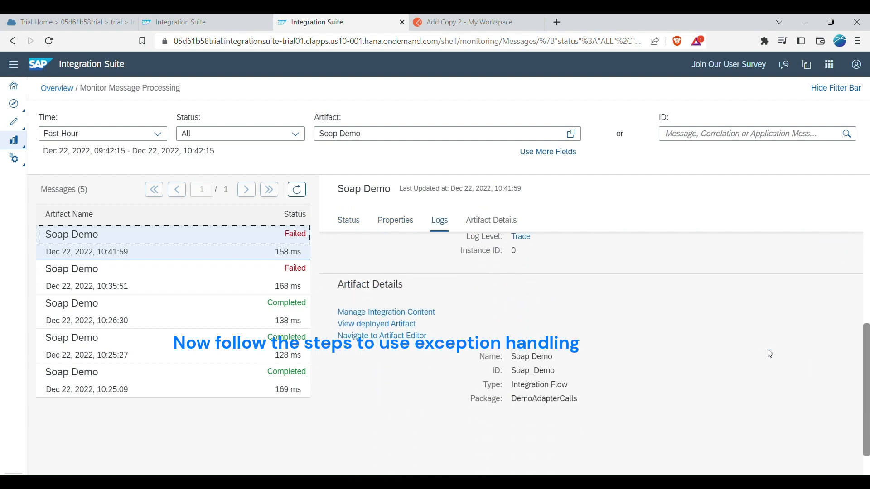
pyautogui.scroll(5, 770, 353)
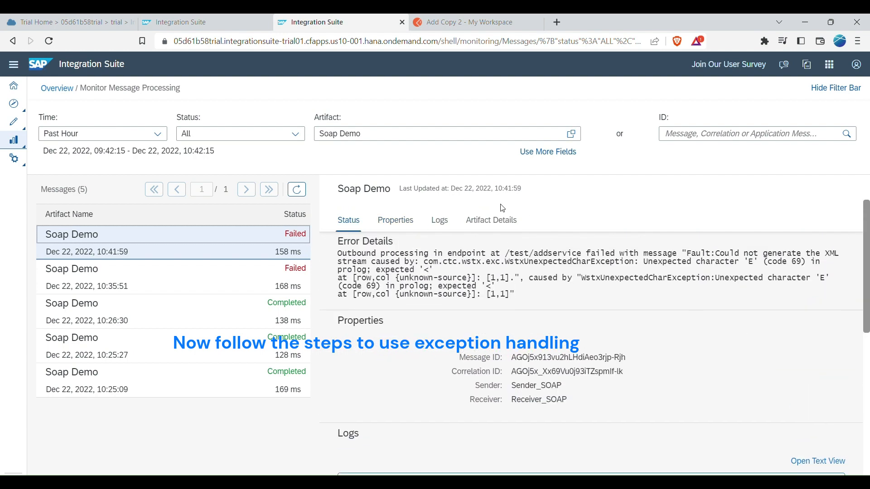
pyautogui.click(440, 222)
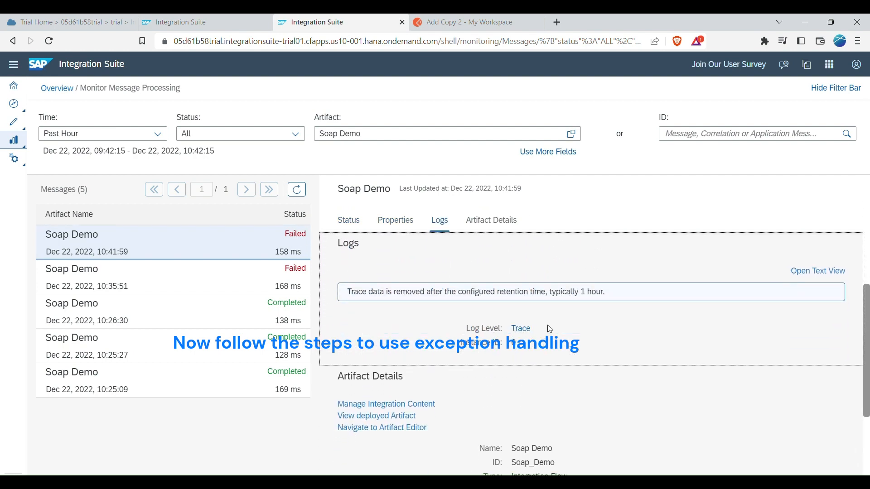
pyautogui.click(520, 329)
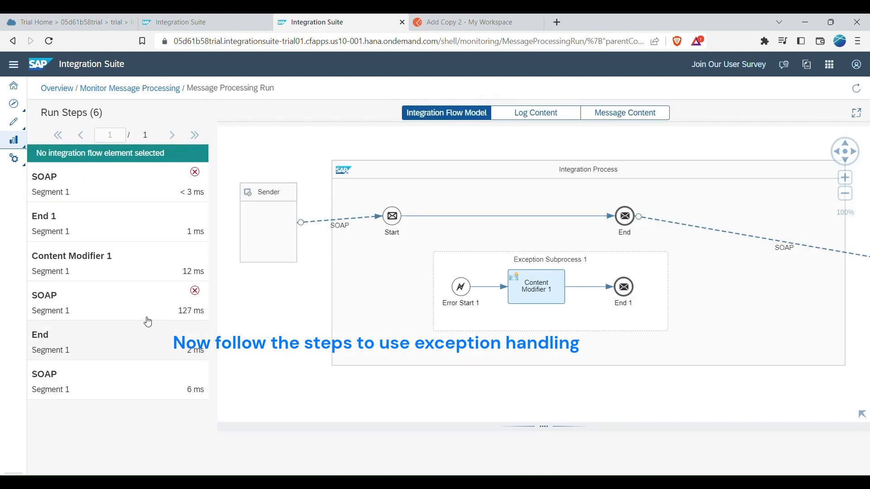
# Step: Examine the log content and message payload of the End 1 run step
pyautogui.click(136, 222)
pyautogui.click(557, 115)
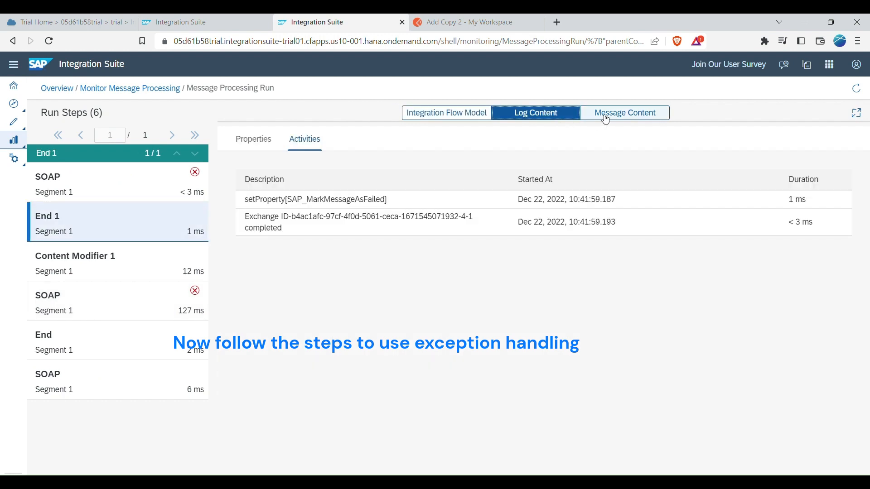
pyautogui.click(605, 119)
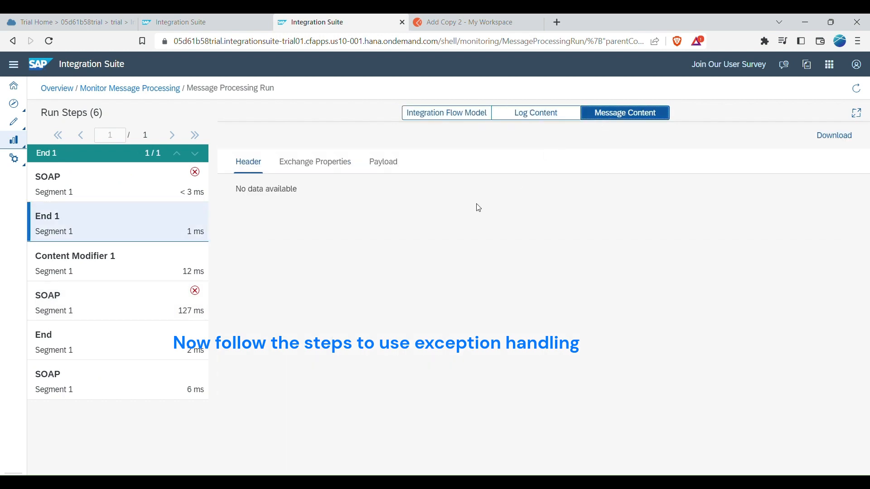
pyautogui.click(400, 170)
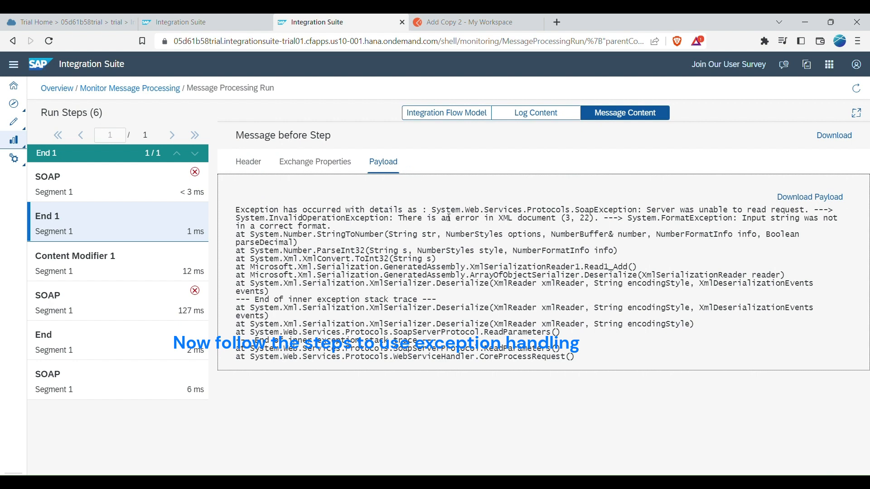